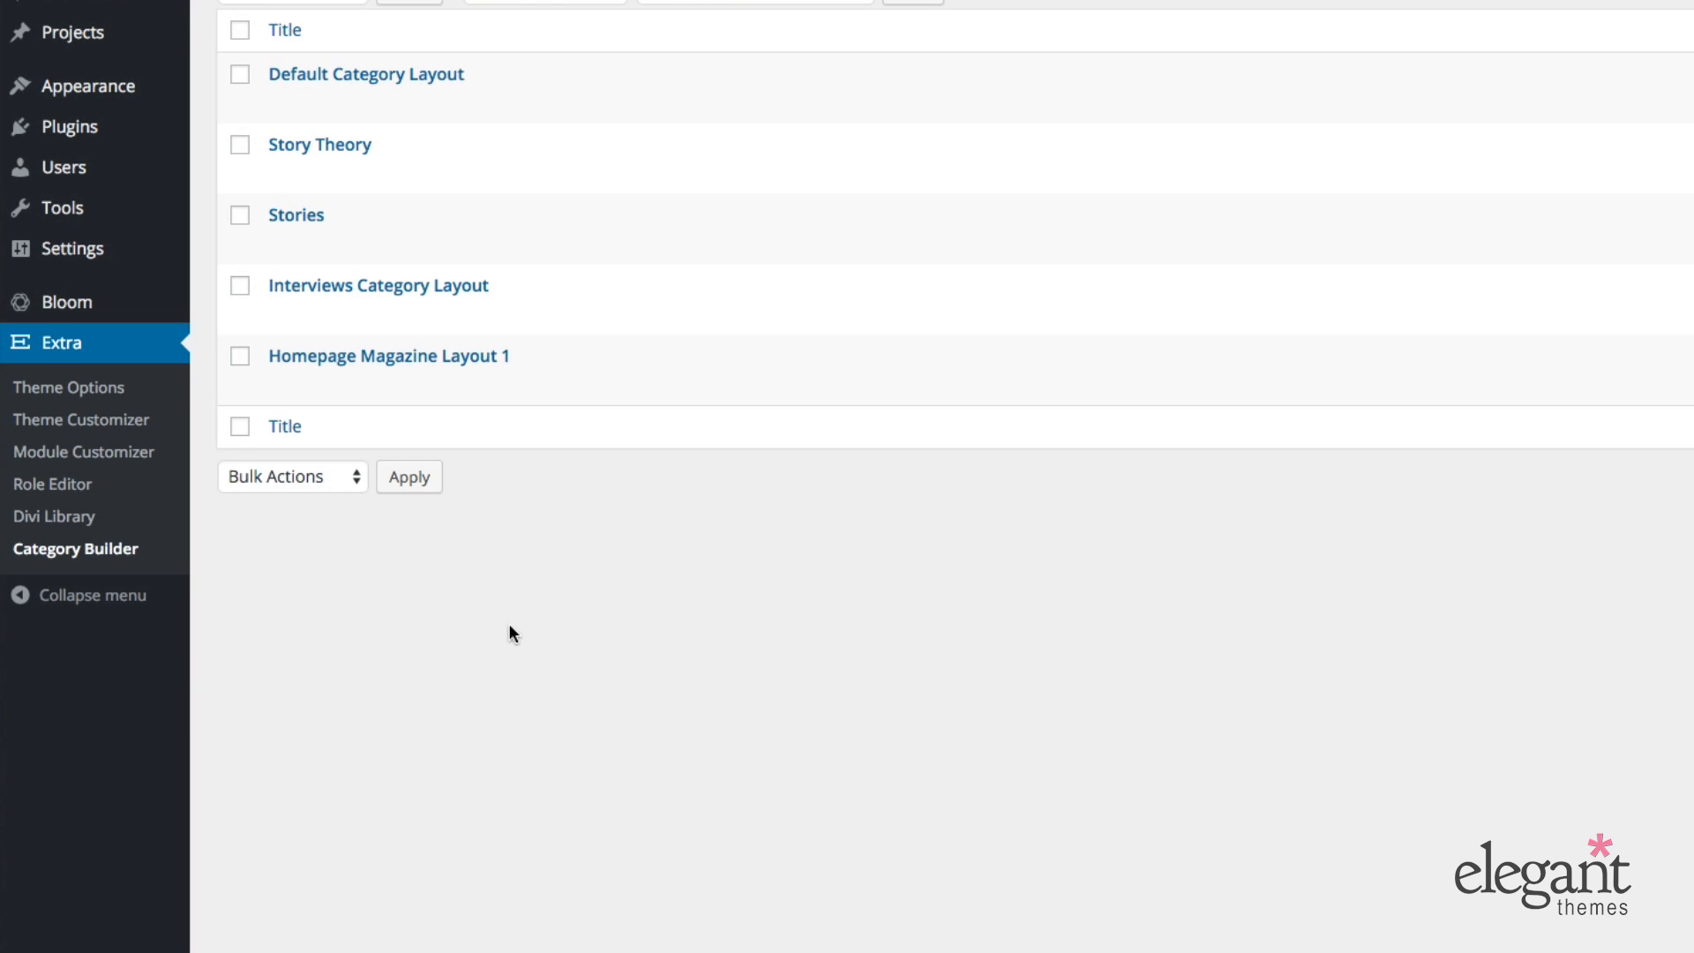
# Step: Open the Homepage Magazine Layout 1 category layout and look through its builder sections and modules
pyautogui.click(281, 383)
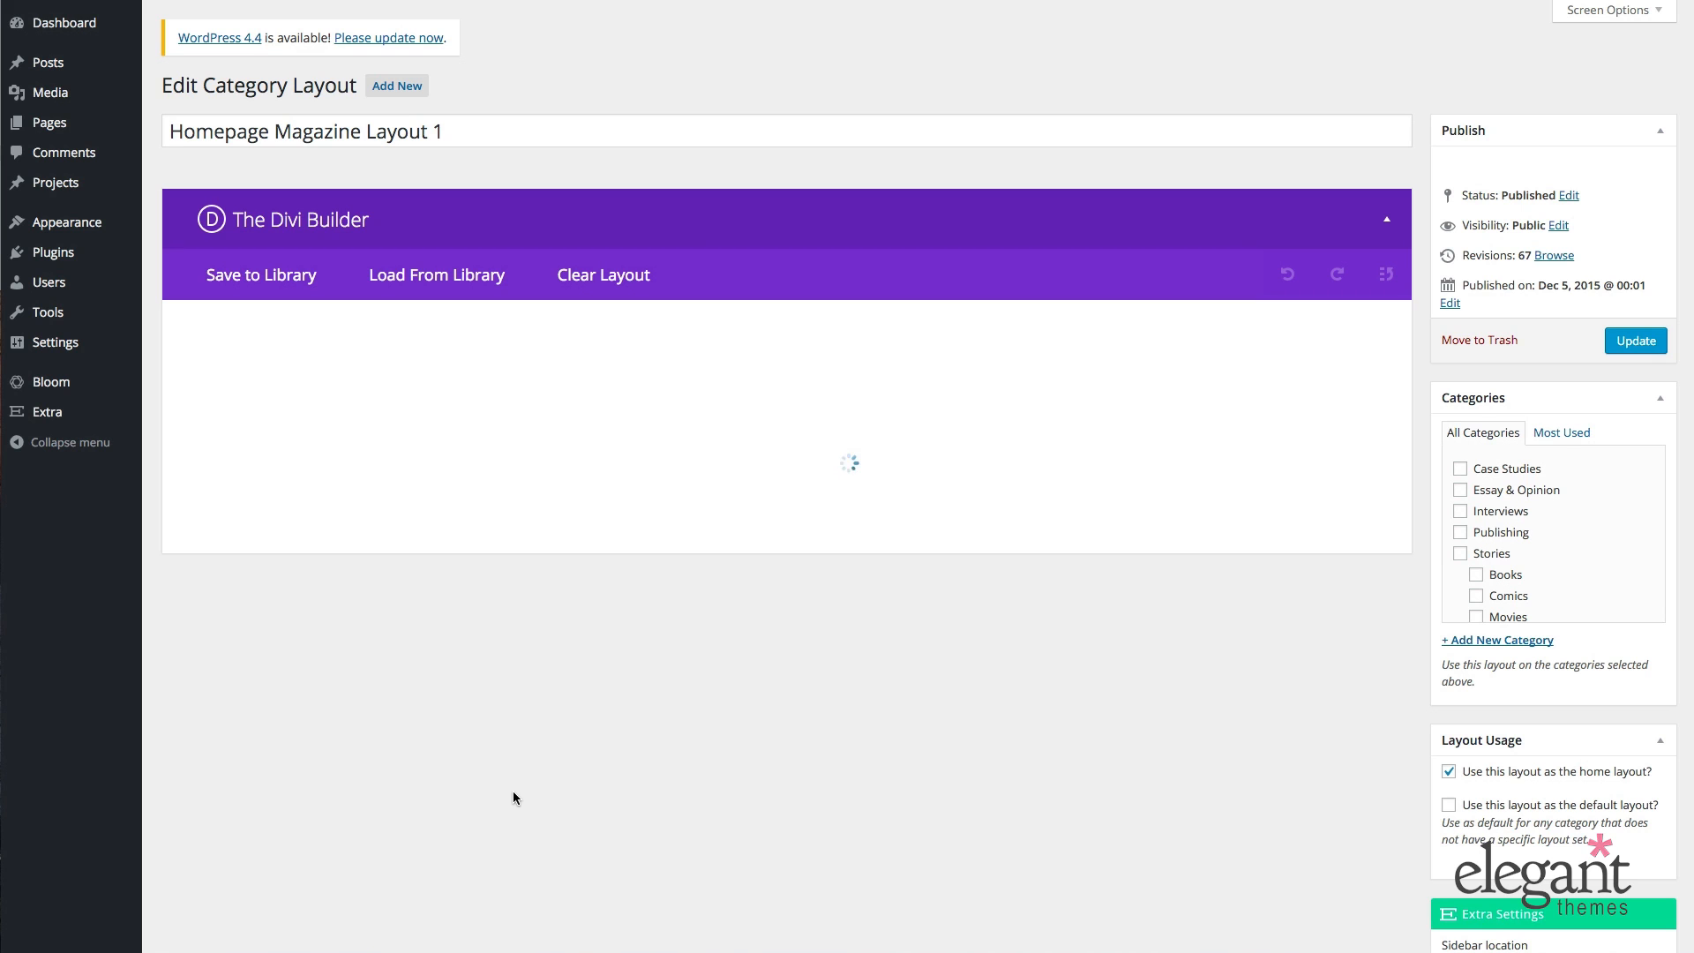
pyautogui.scroll(-5, 553, 776)
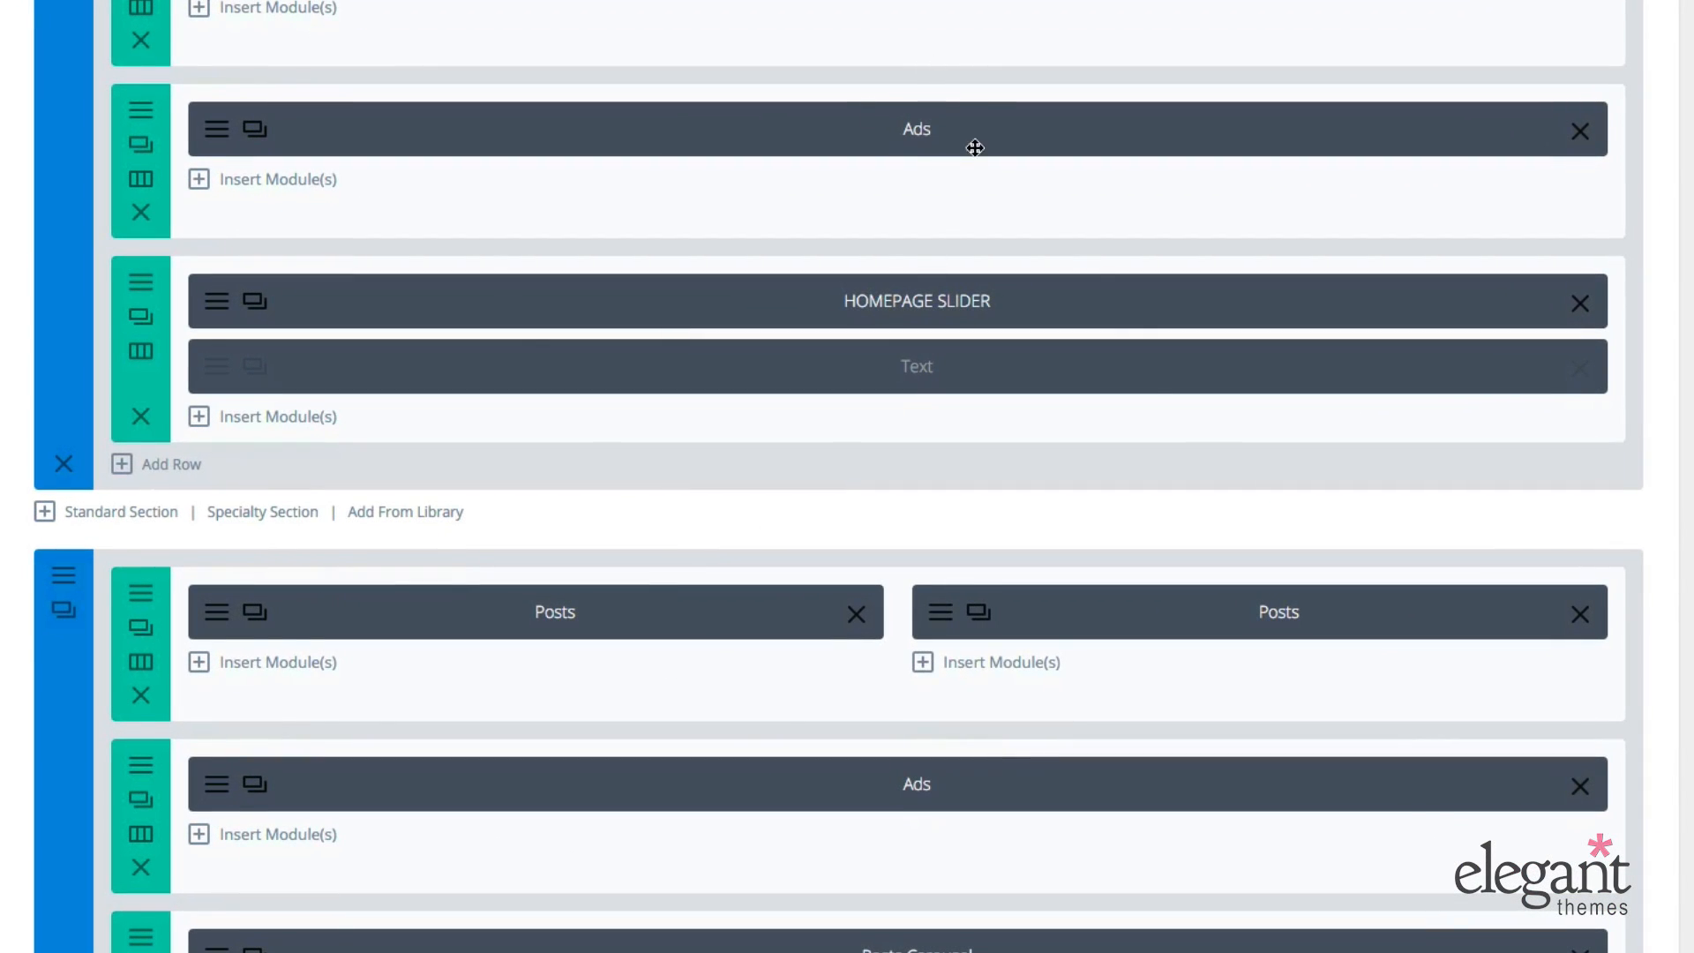
pyautogui.scroll(-3, 885, 257)
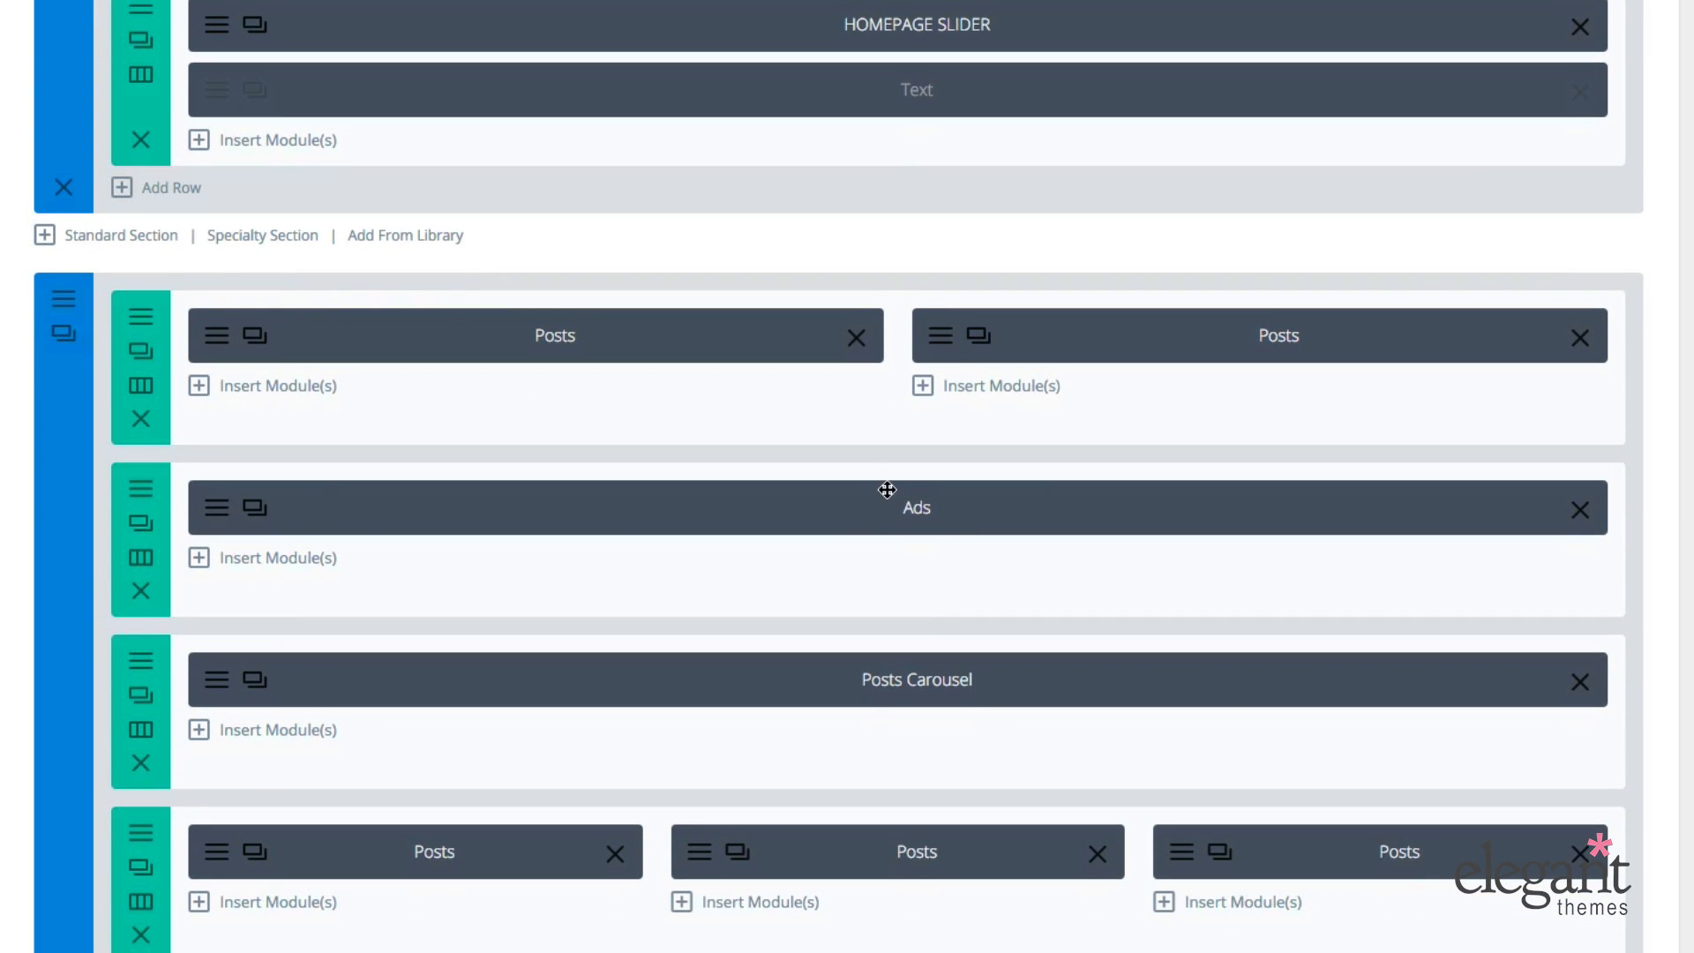
pyautogui.scroll(5, 886, 489)
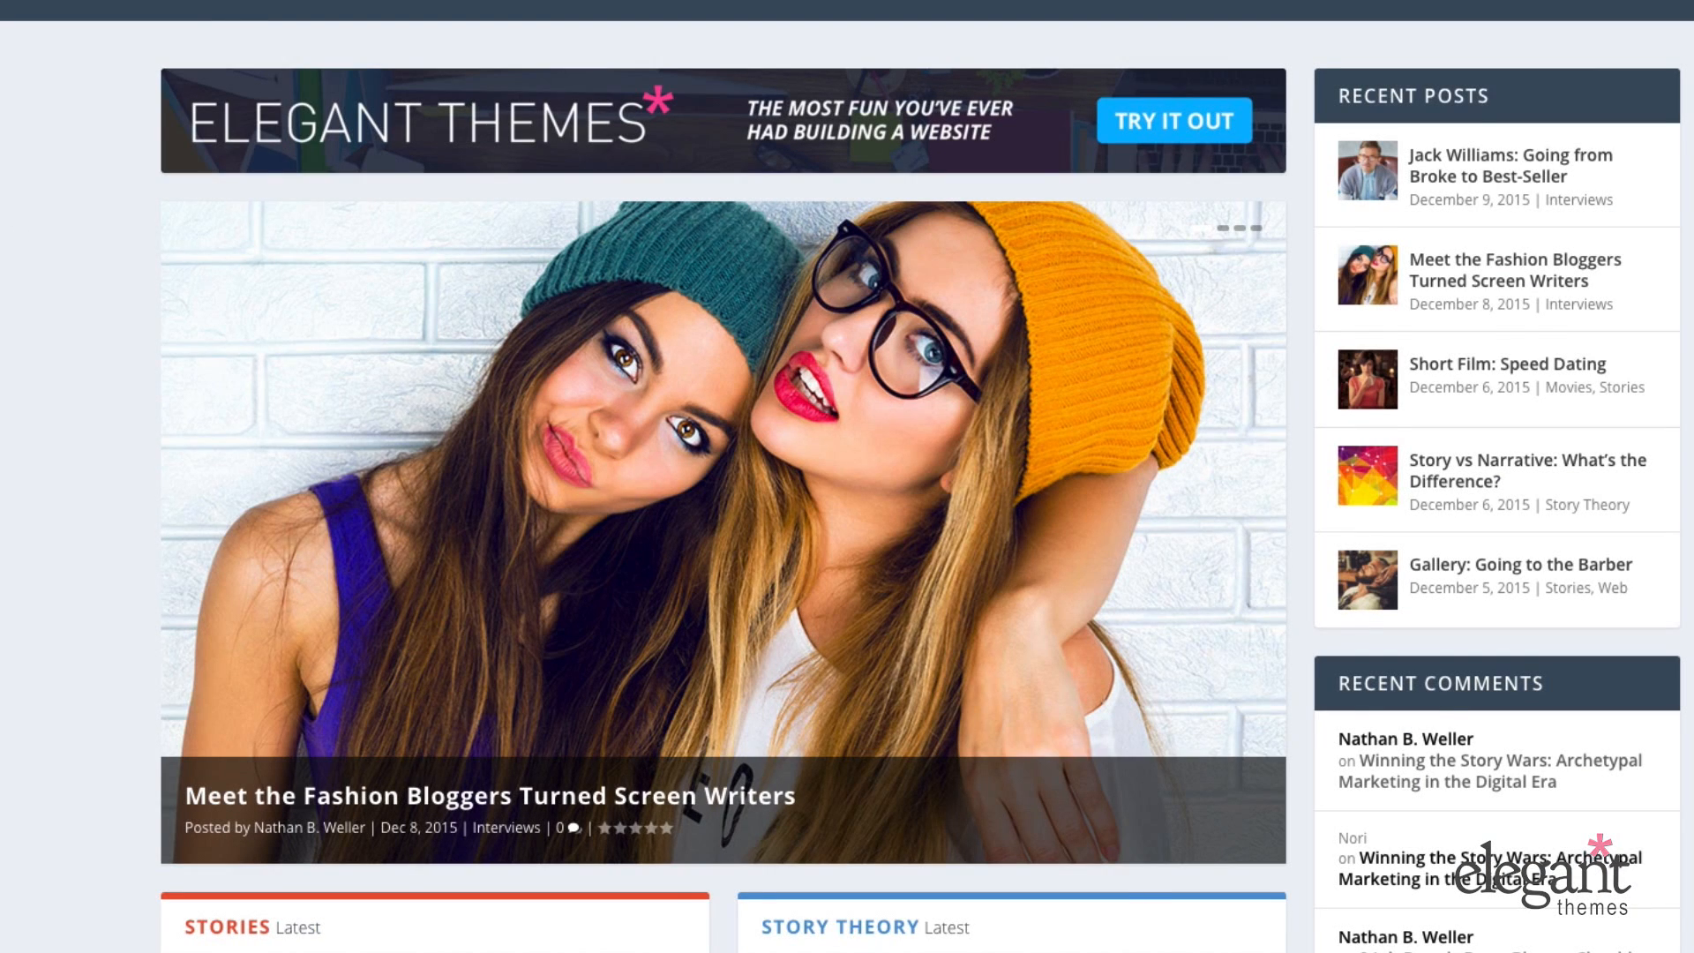
# Step: Examine where the ad banners appear on the live homepage above the slider and between the post sections
pyautogui.scroll(-1, 138, 81)
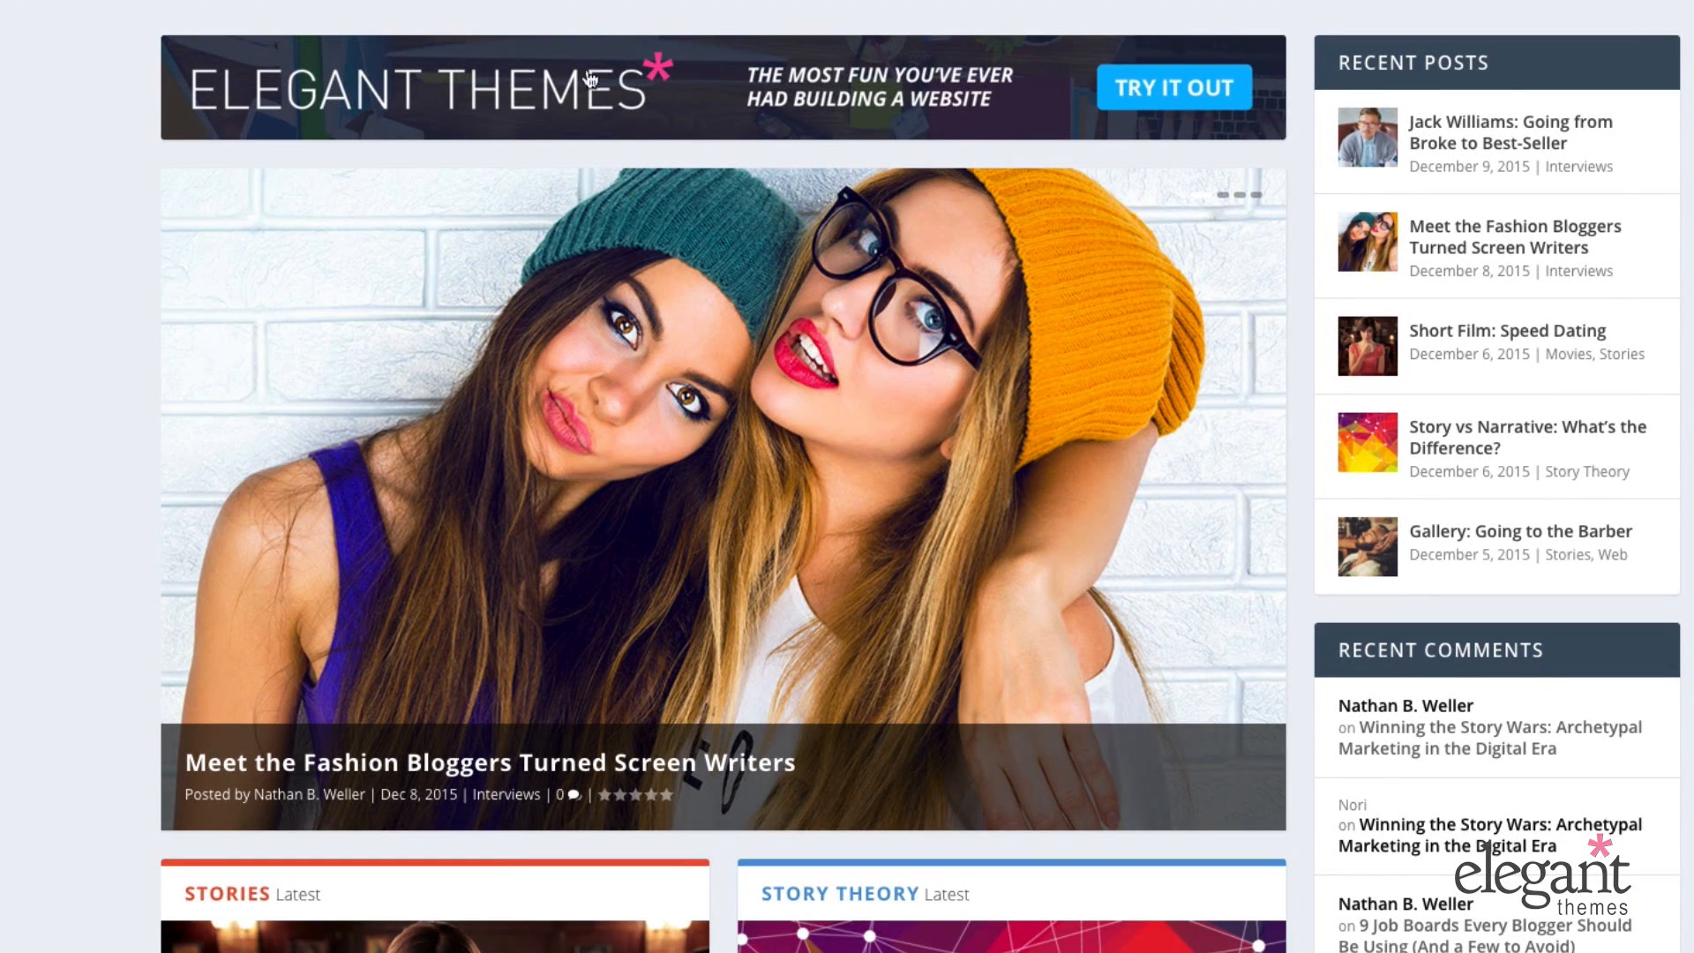
pyautogui.scroll(-20, 49, 298)
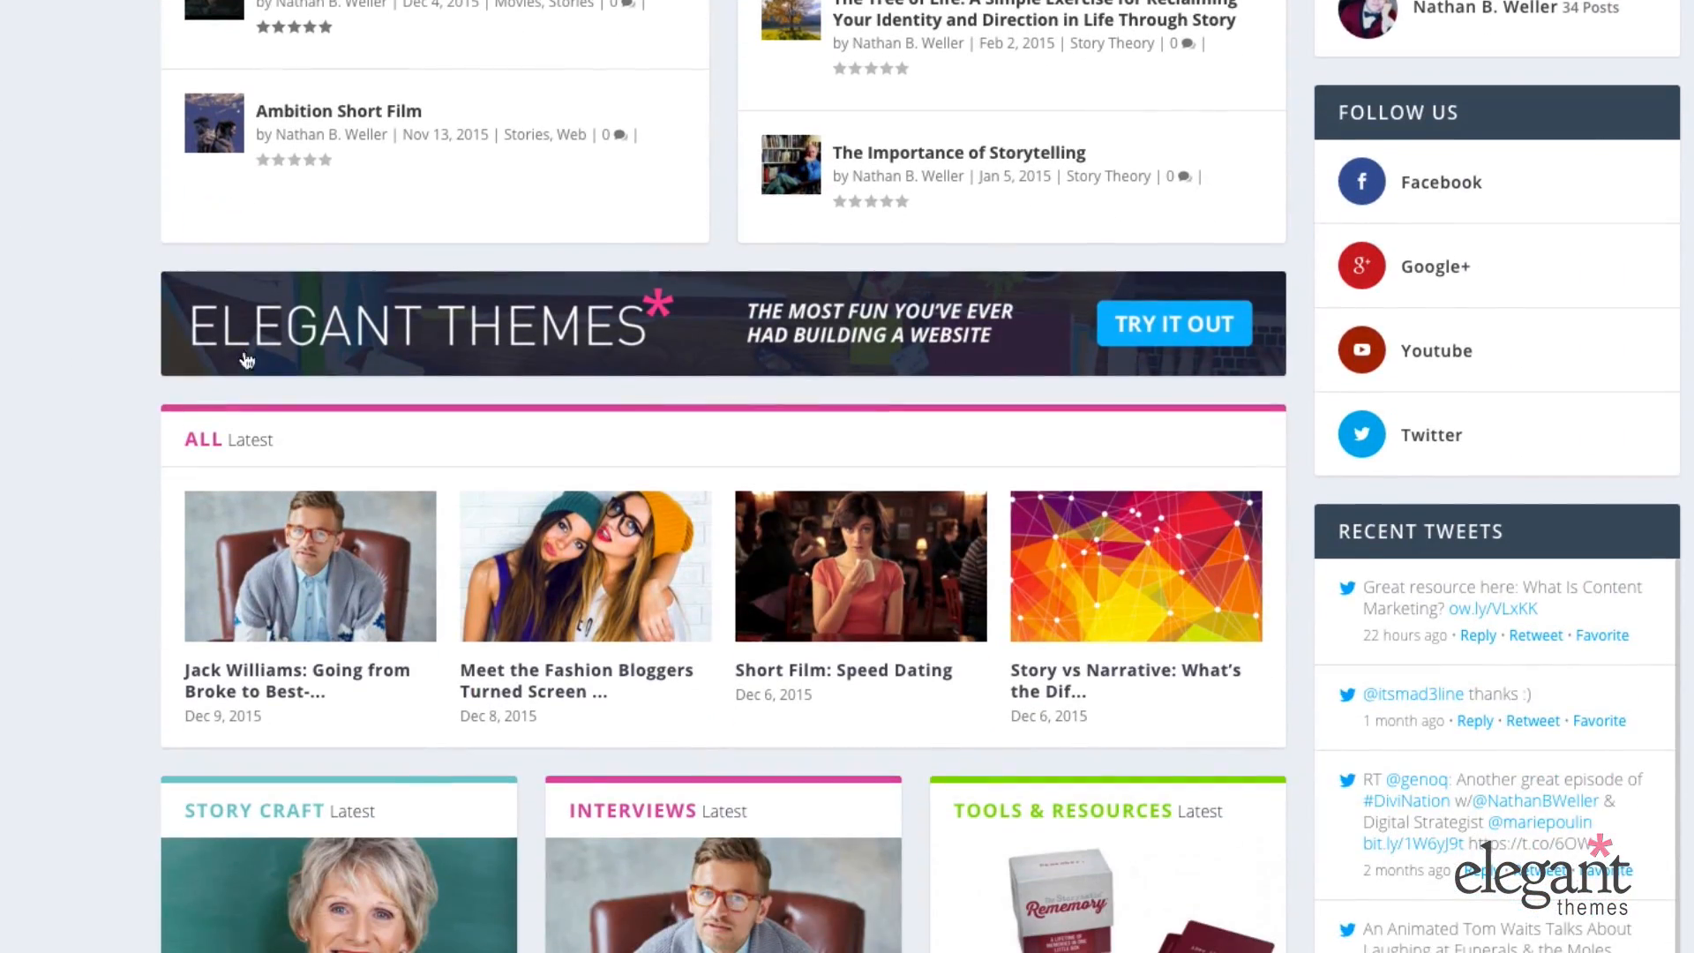
pyautogui.scroll(1, 24, 327)
pyautogui.scroll(18, 24, 326)
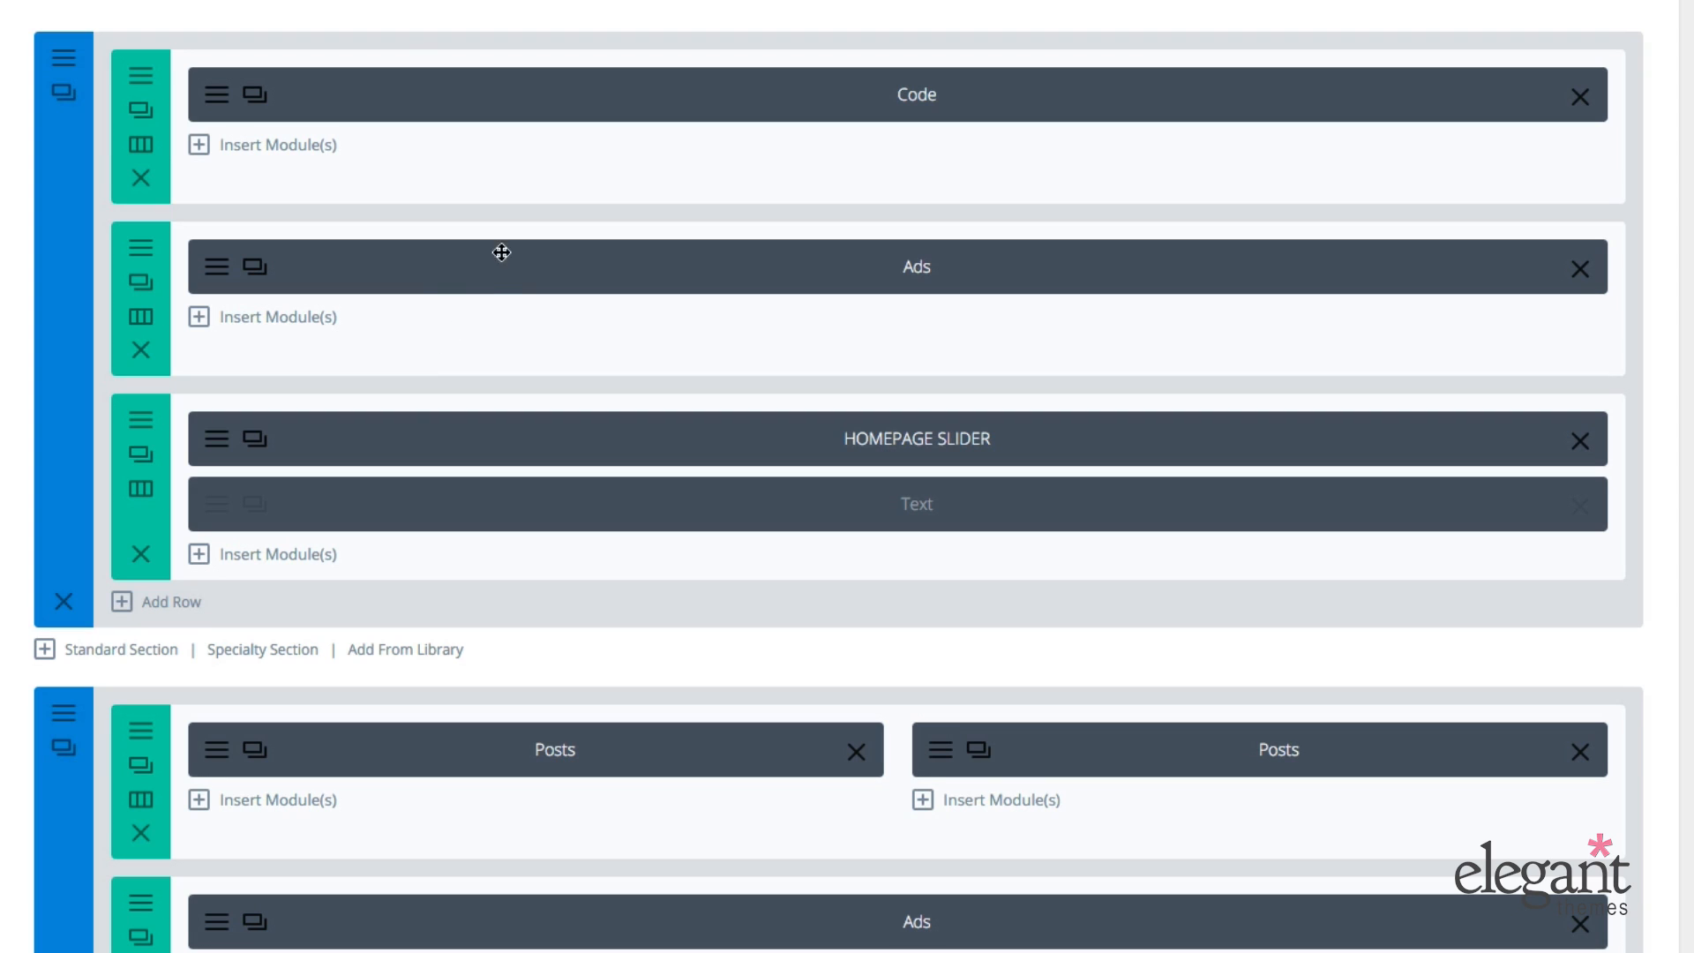
# Step: Open the Extra Ad item in the first section's Ads module and review its internal name and image URL
pyautogui.click(223, 269)
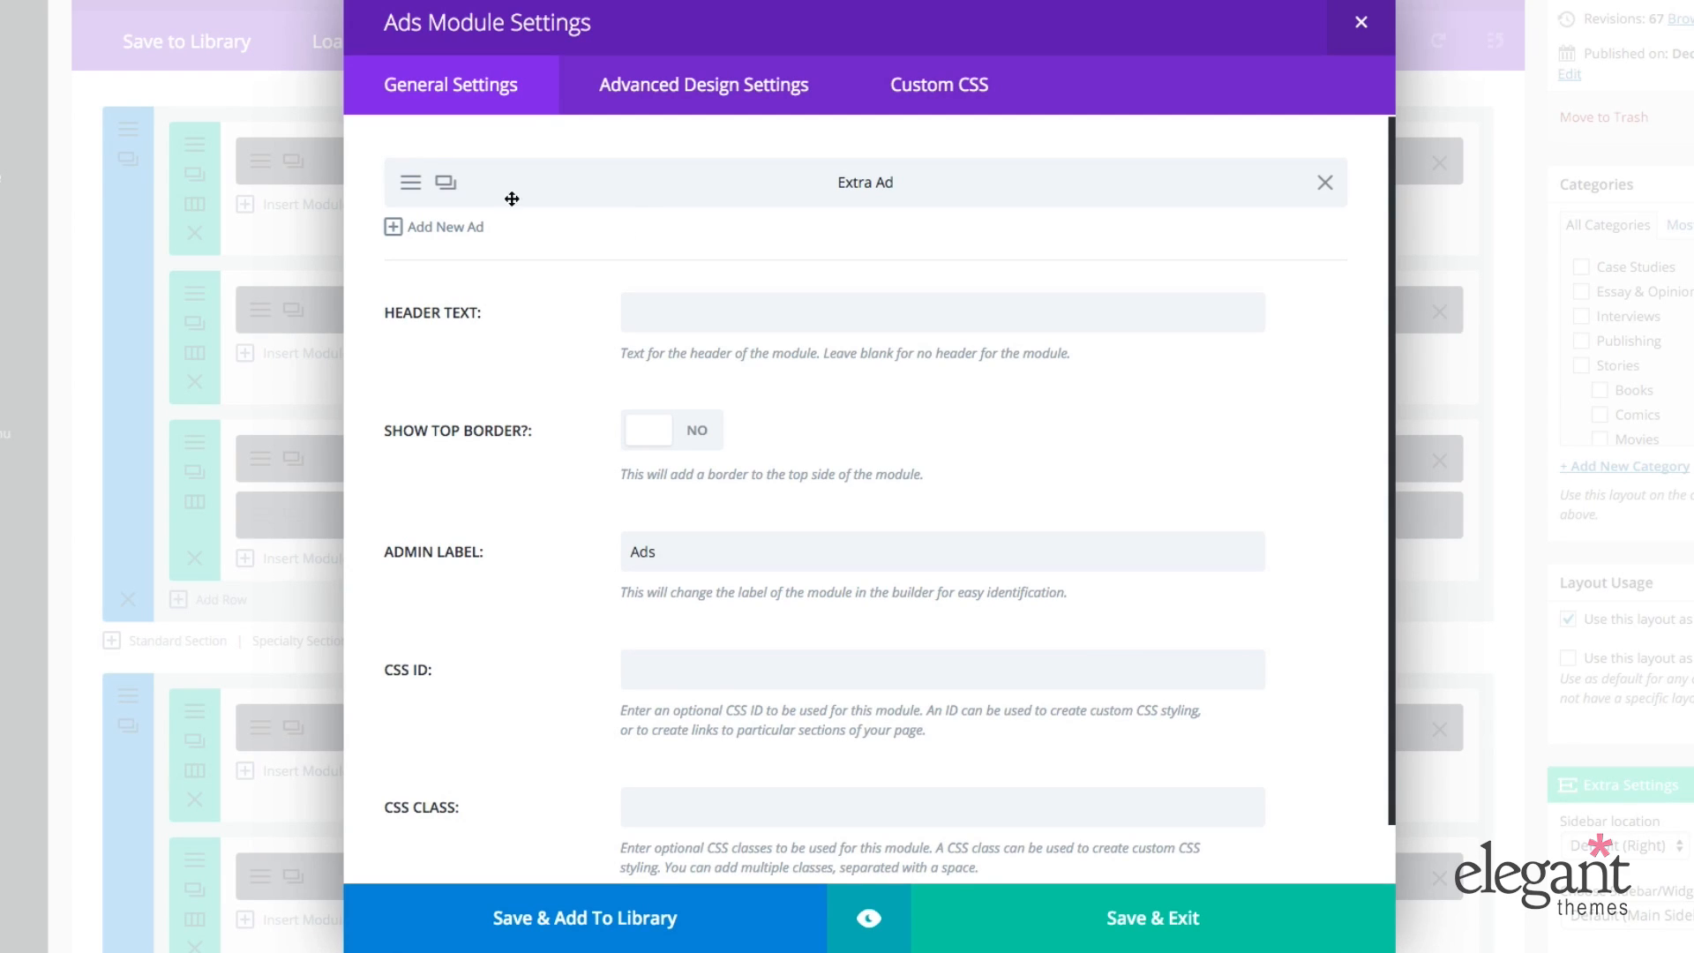
pyautogui.click(410, 187)
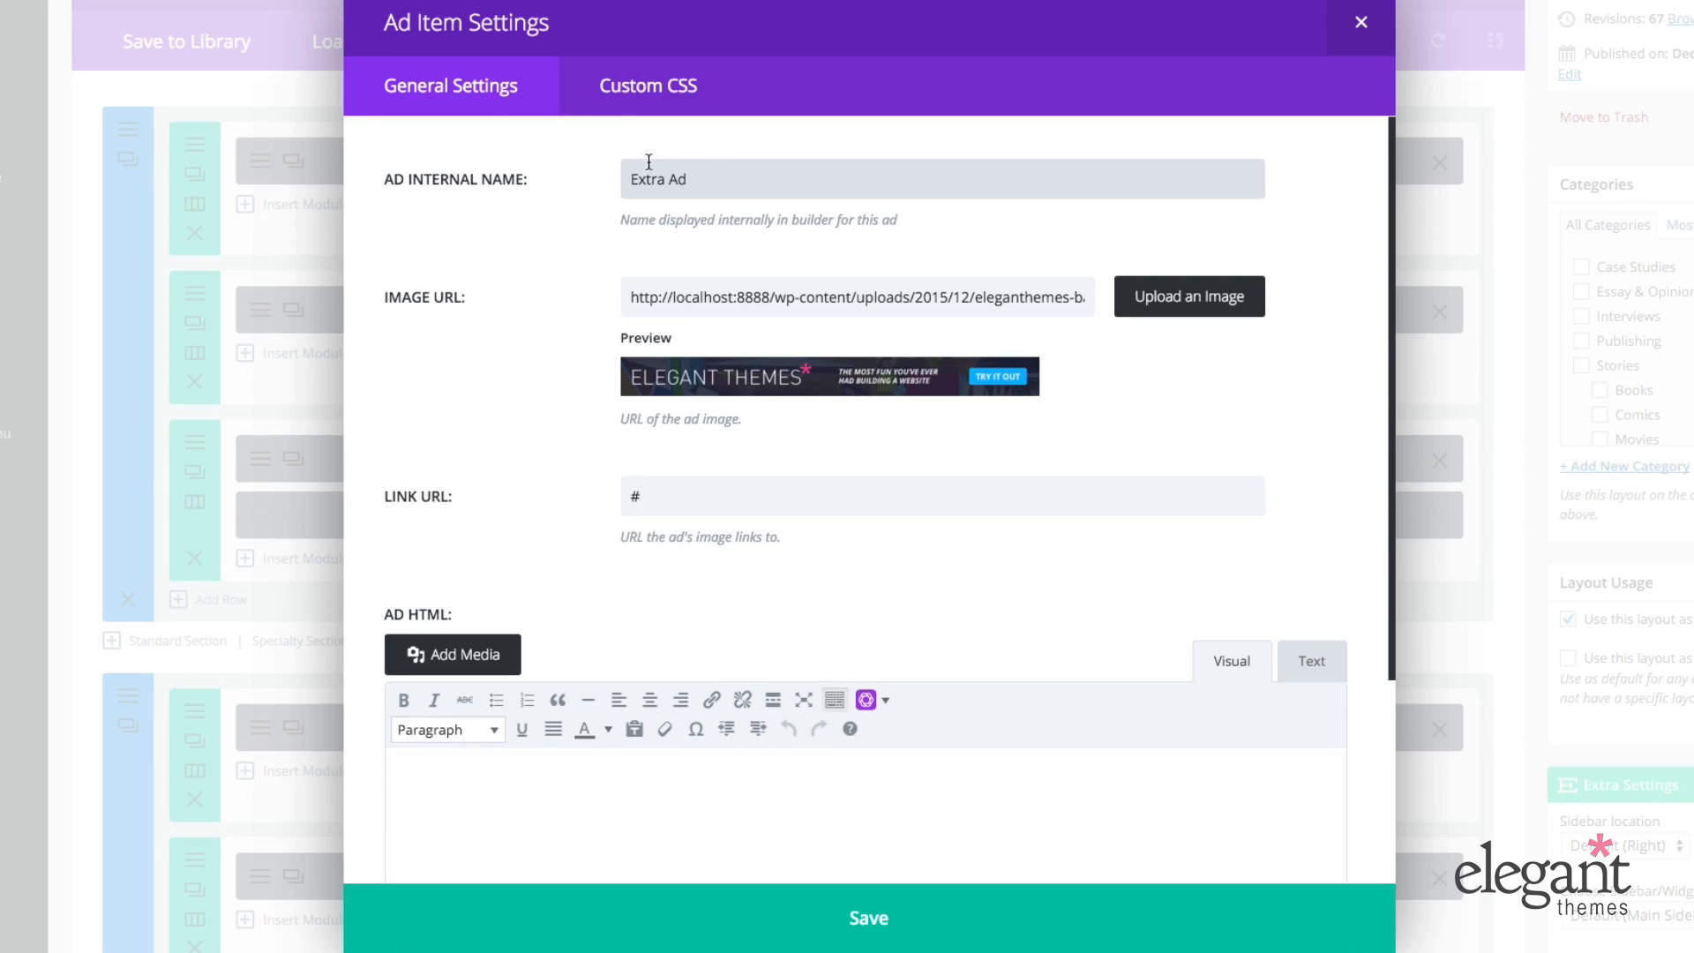
pyautogui.moveTo(707, 176); pyautogui.dragTo(565, 196)
pyautogui.click(564, 192)
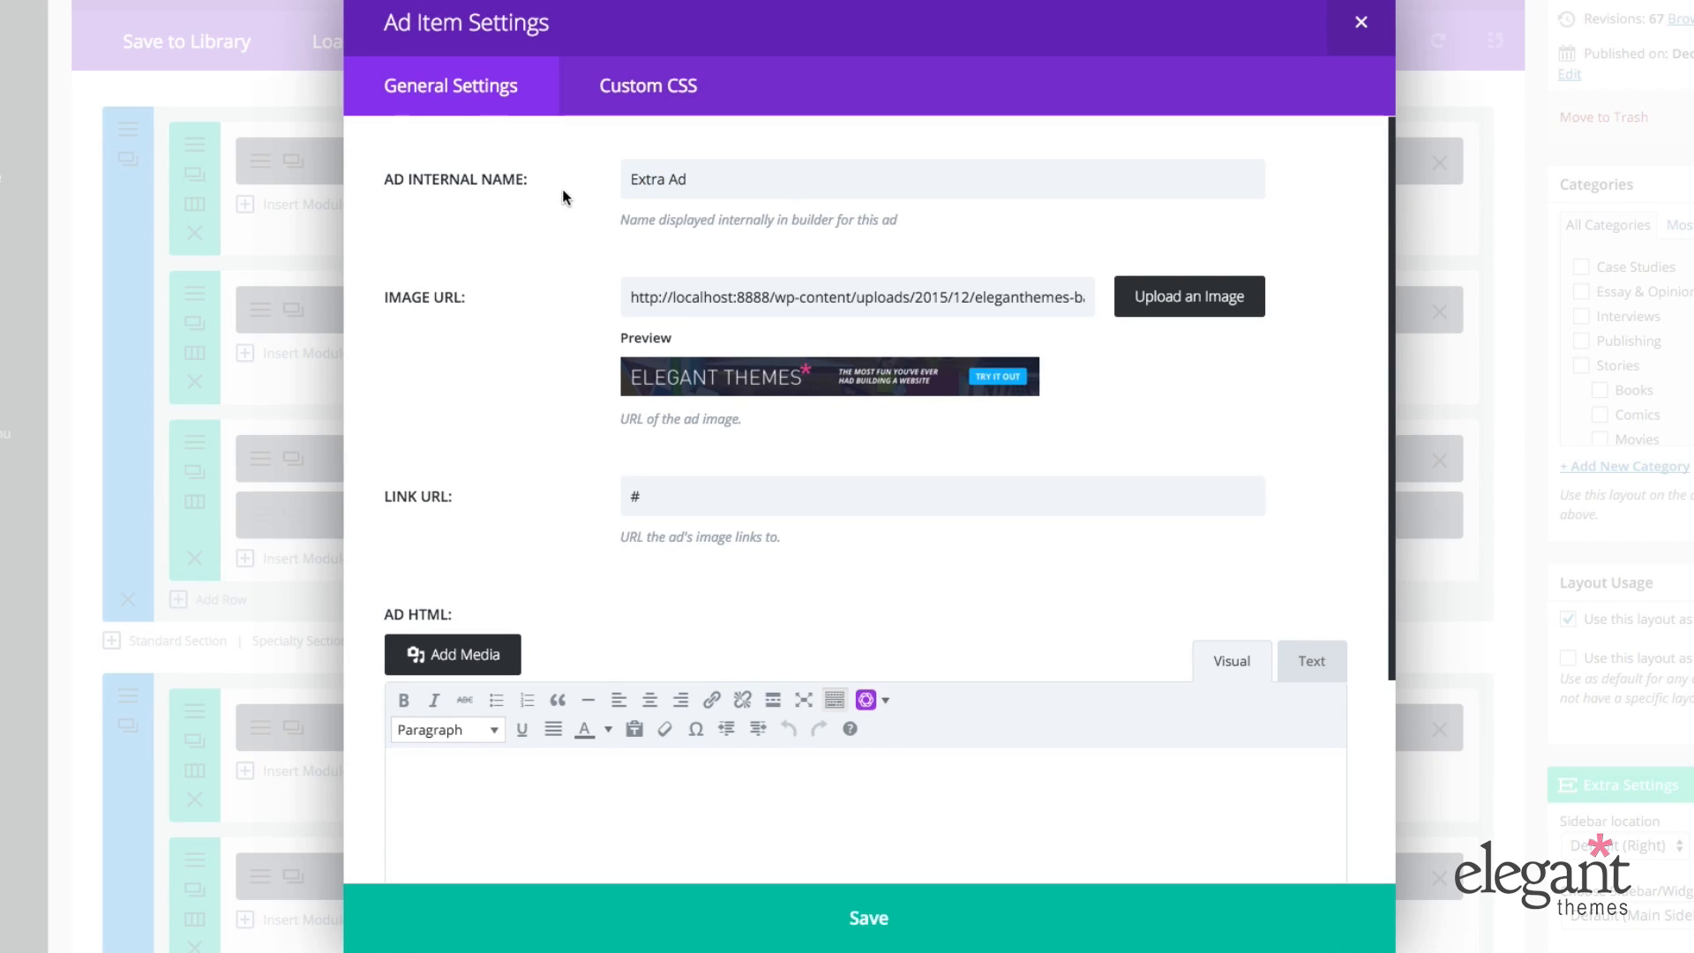
pyautogui.scroll(-1, 558, 267)
pyautogui.click(775, 270)
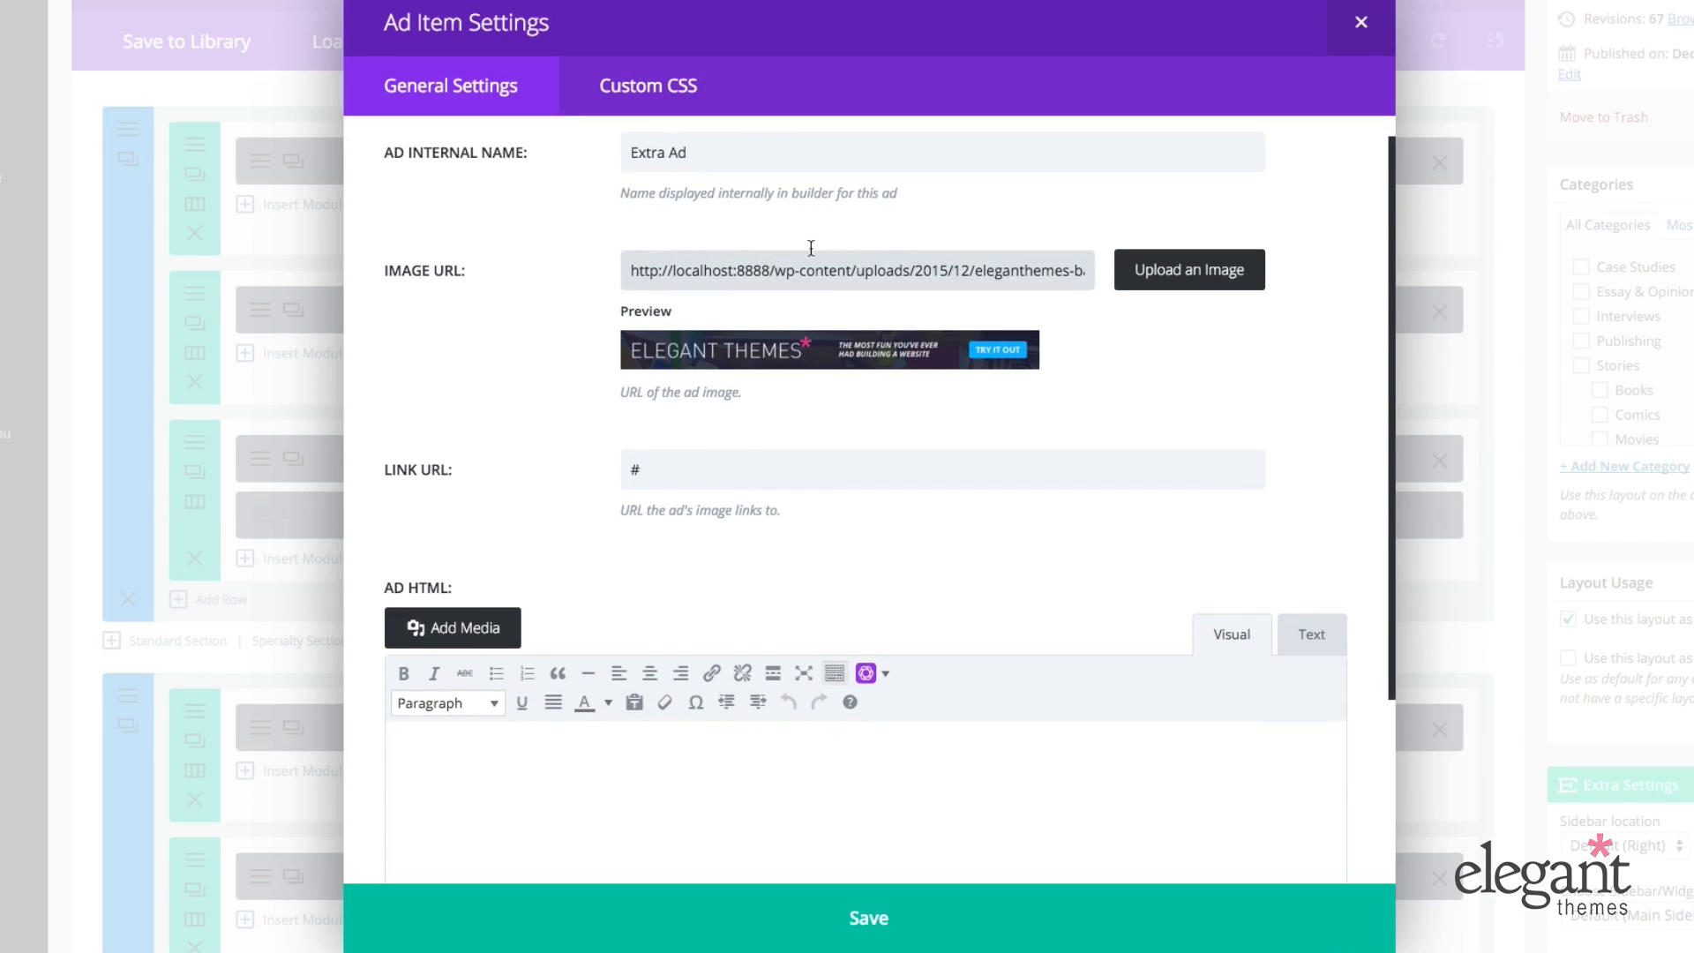
pyautogui.scroll(-2, 761, 236)
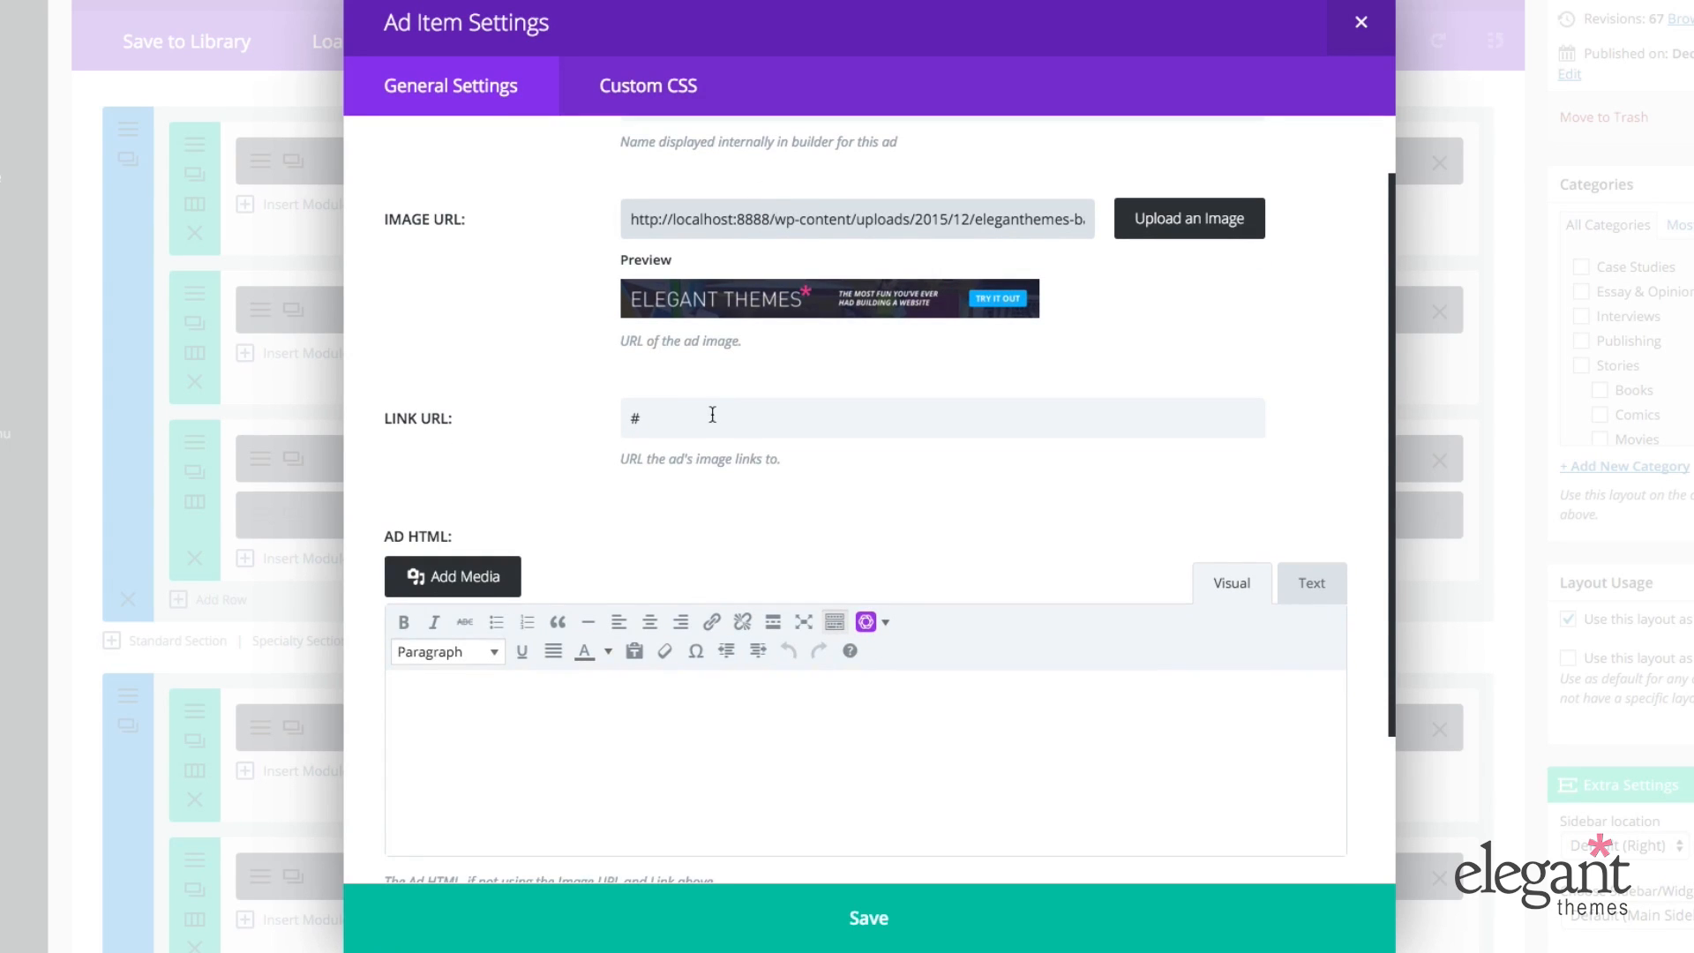
pyautogui.moveTo(696, 418); pyautogui.dragTo(570, 429)
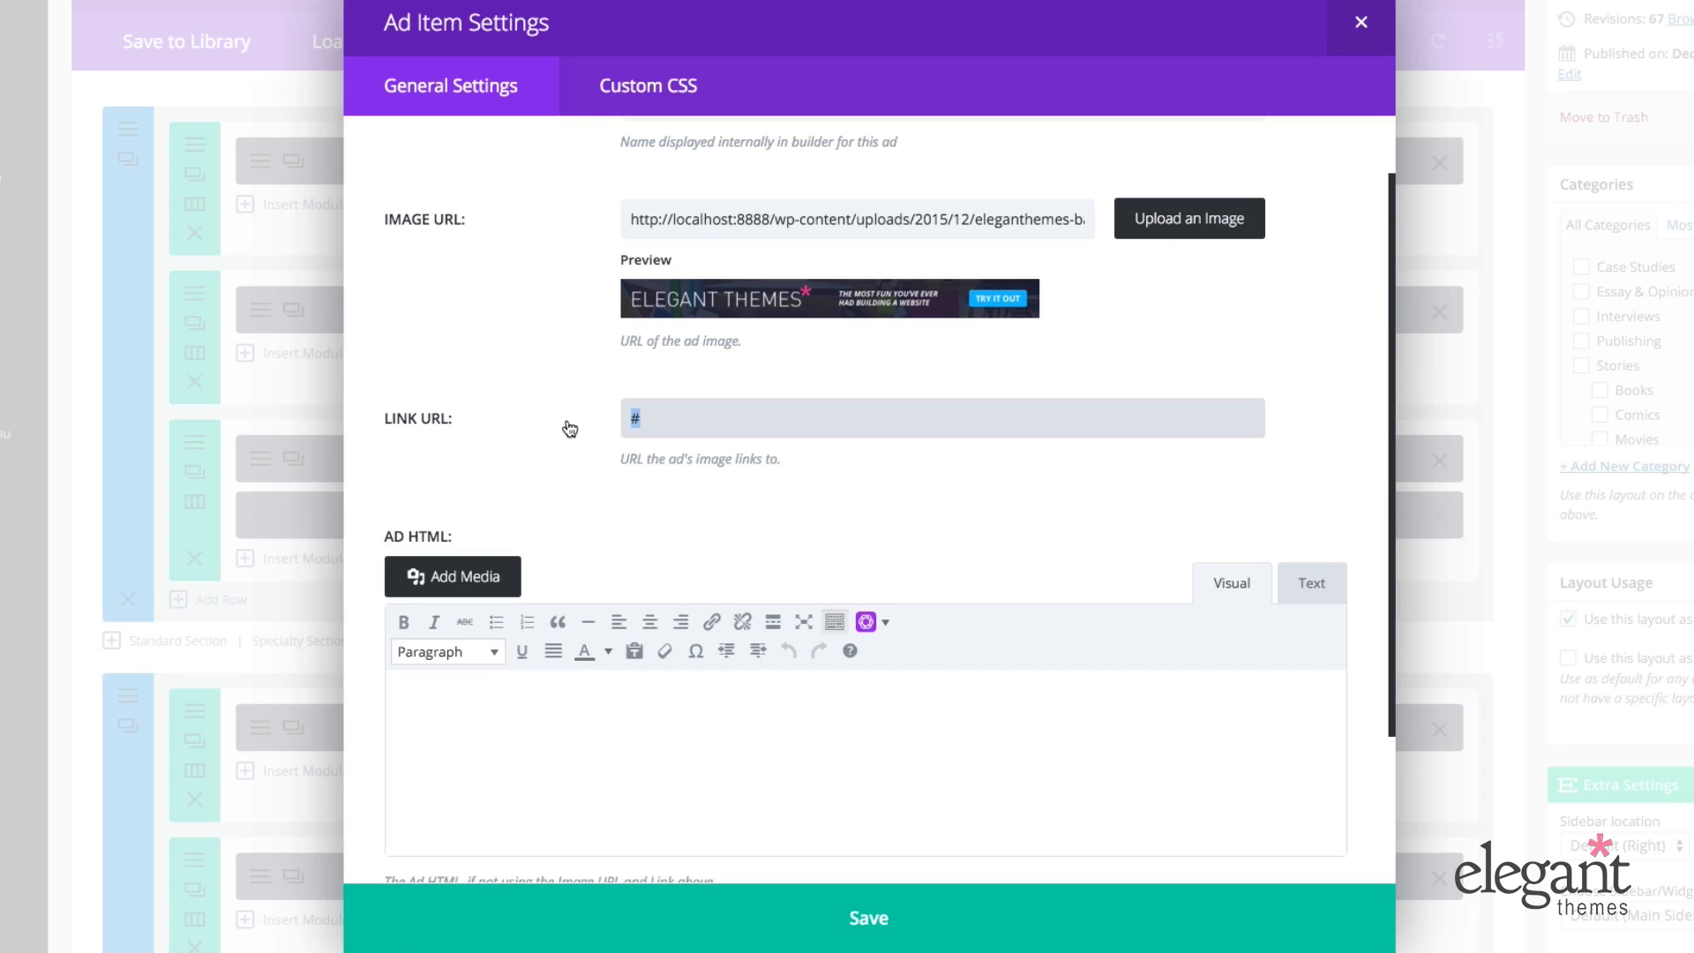
pyautogui.click(548, 425)
pyautogui.click(681, 415)
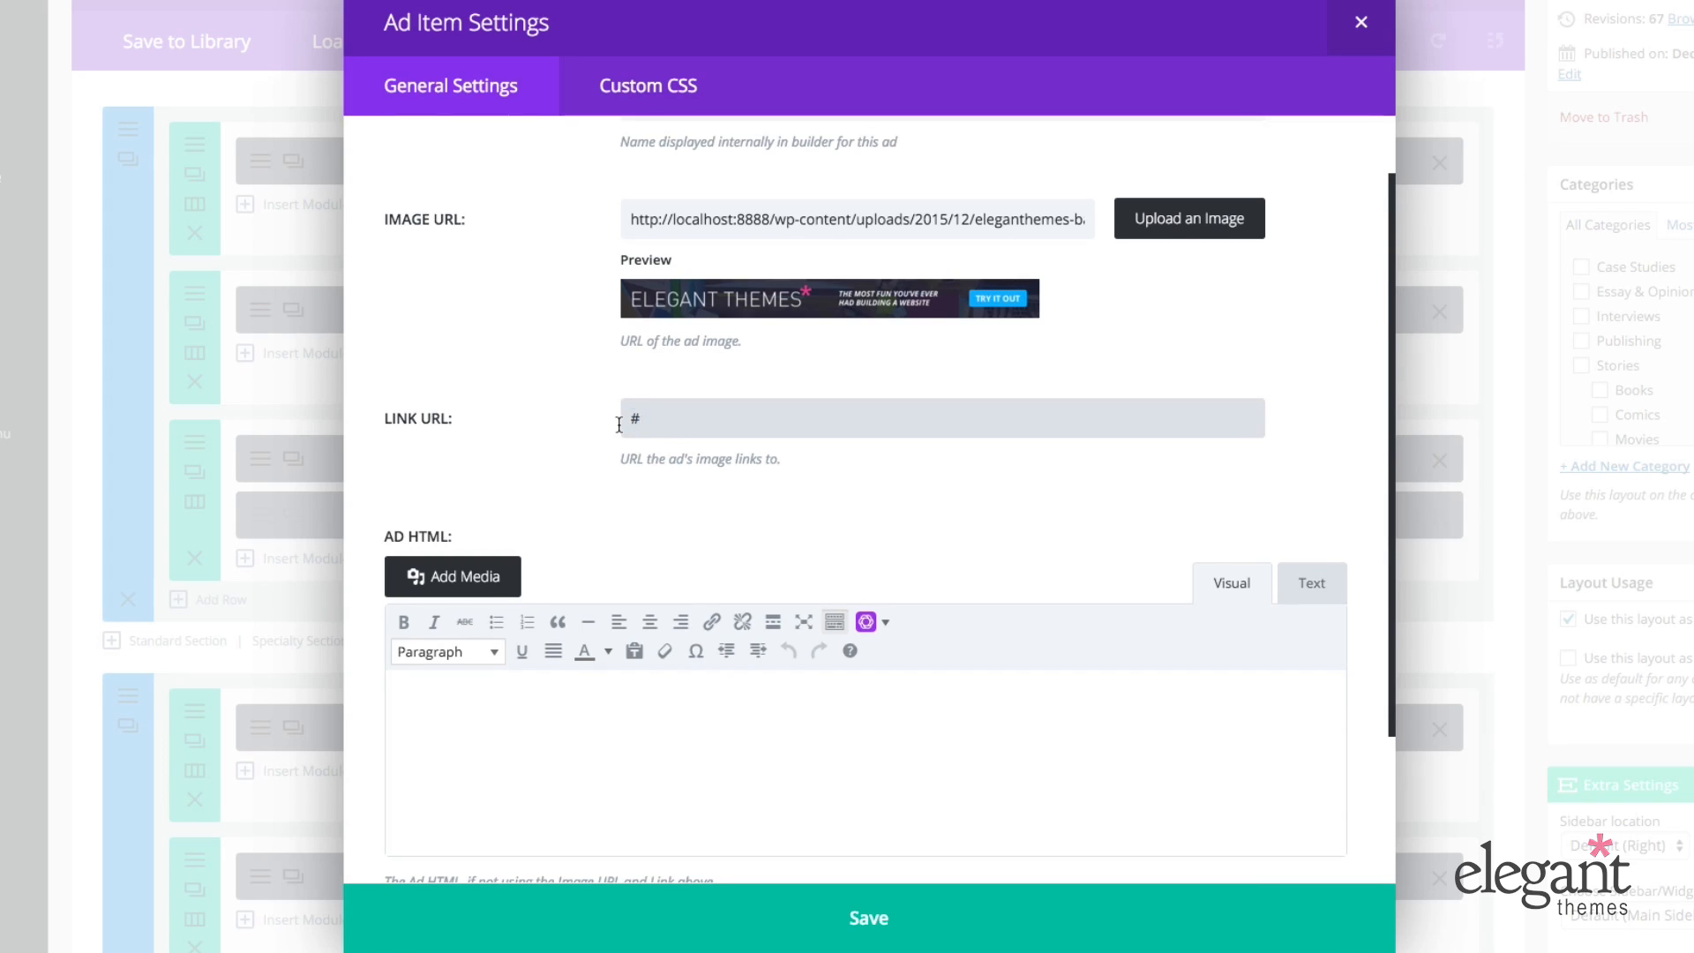
pyautogui.write('HTT')
pyautogui.press('BackSpace')
pyautogui.press('BackSpace')
pyautogui.press('BackSpace')
pyautogui.write('http://elegantthemes.com')
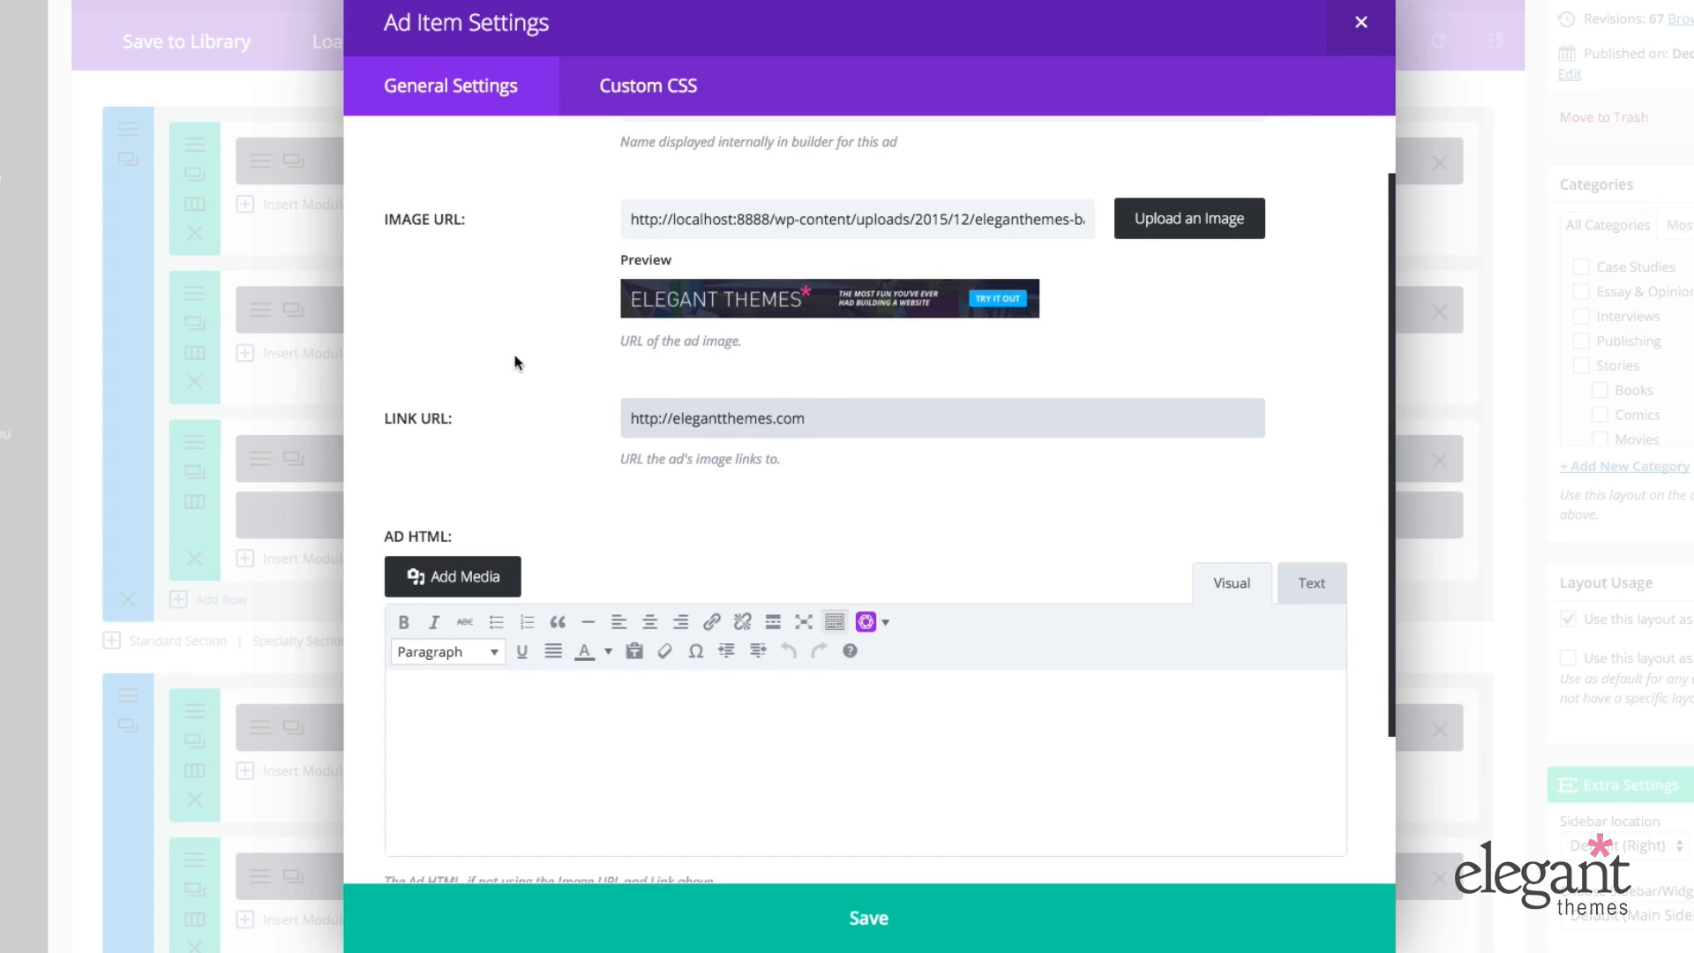
pyautogui.click(564, 371)
# Step: Set the ad item's Start on New Line option to Yes
pyautogui.scroll(-2, 598, 484)
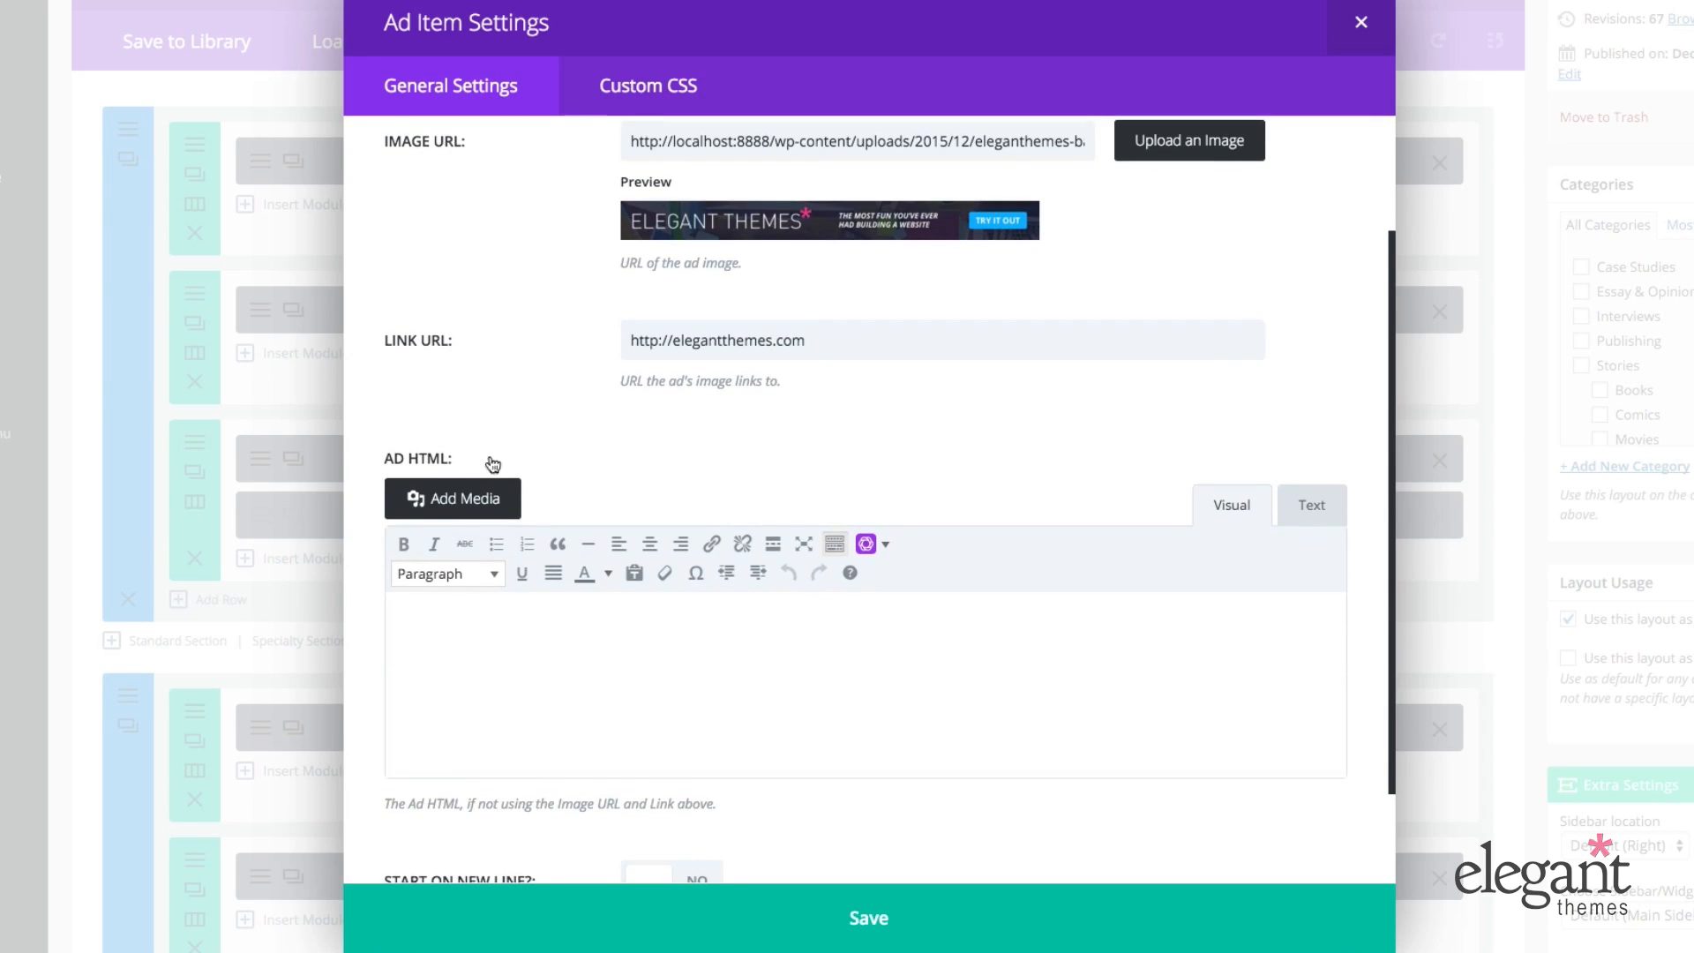
pyautogui.scroll(-1, 495, 465)
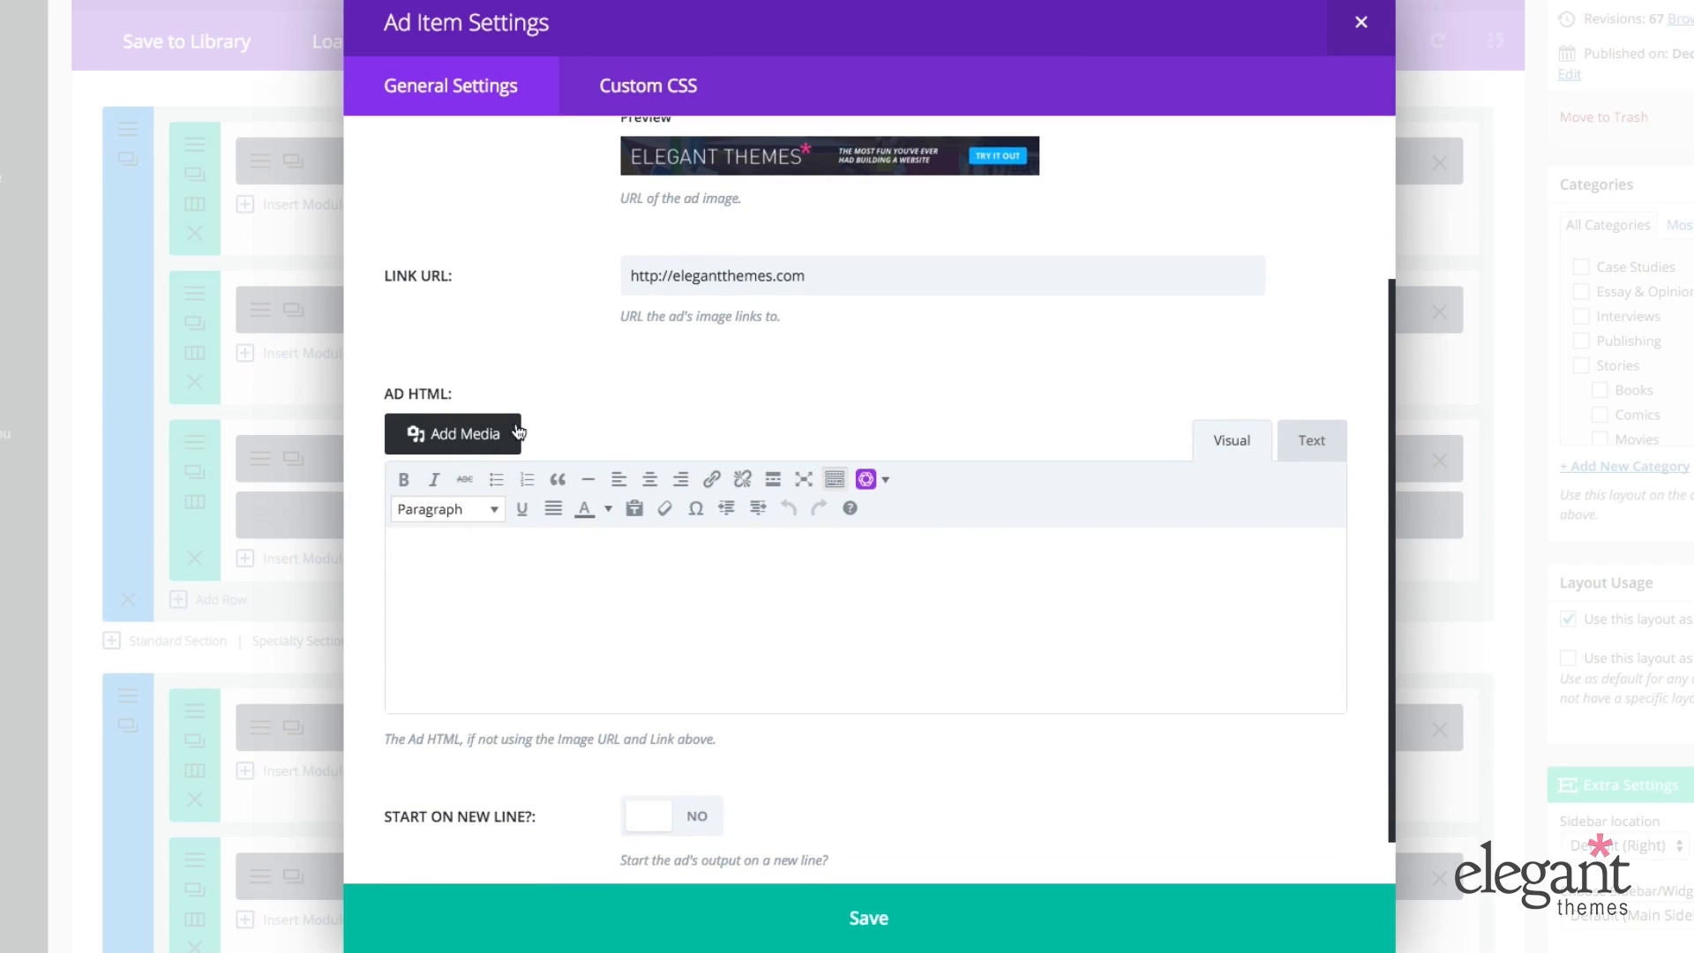
pyautogui.click(509, 650)
pyautogui.scroll(-1, 963, 570)
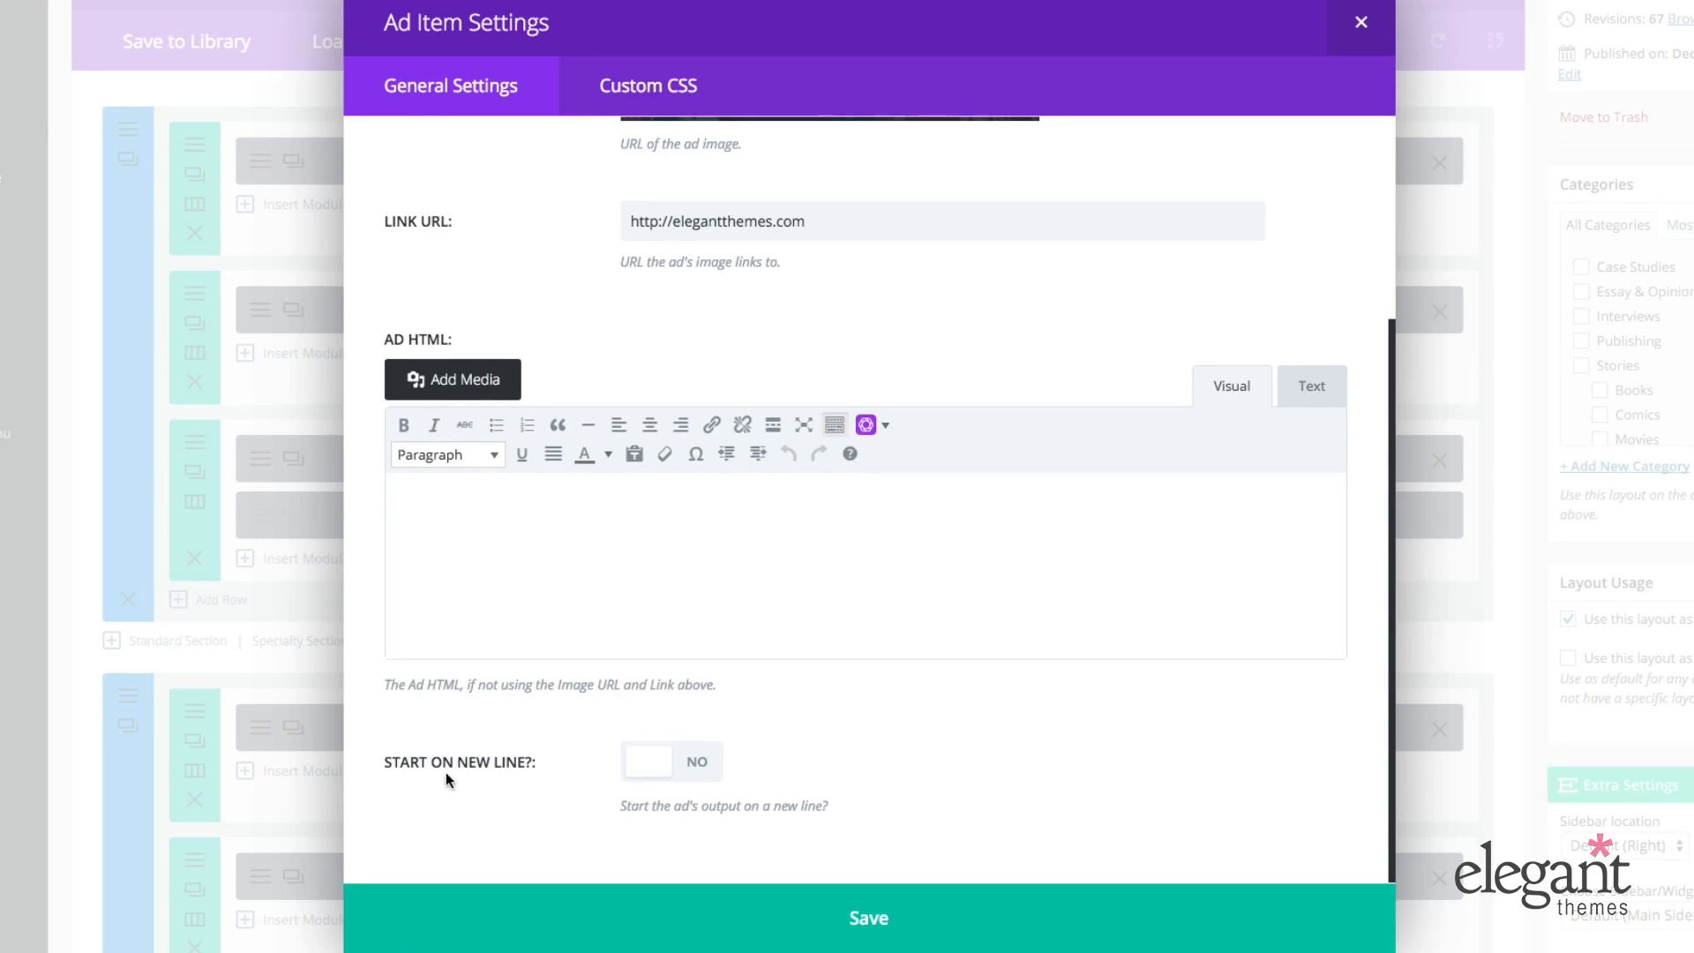
pyautogui.click(659, 773)
pyautogui.click(680, 771)
pyautogui.click(659, 771)
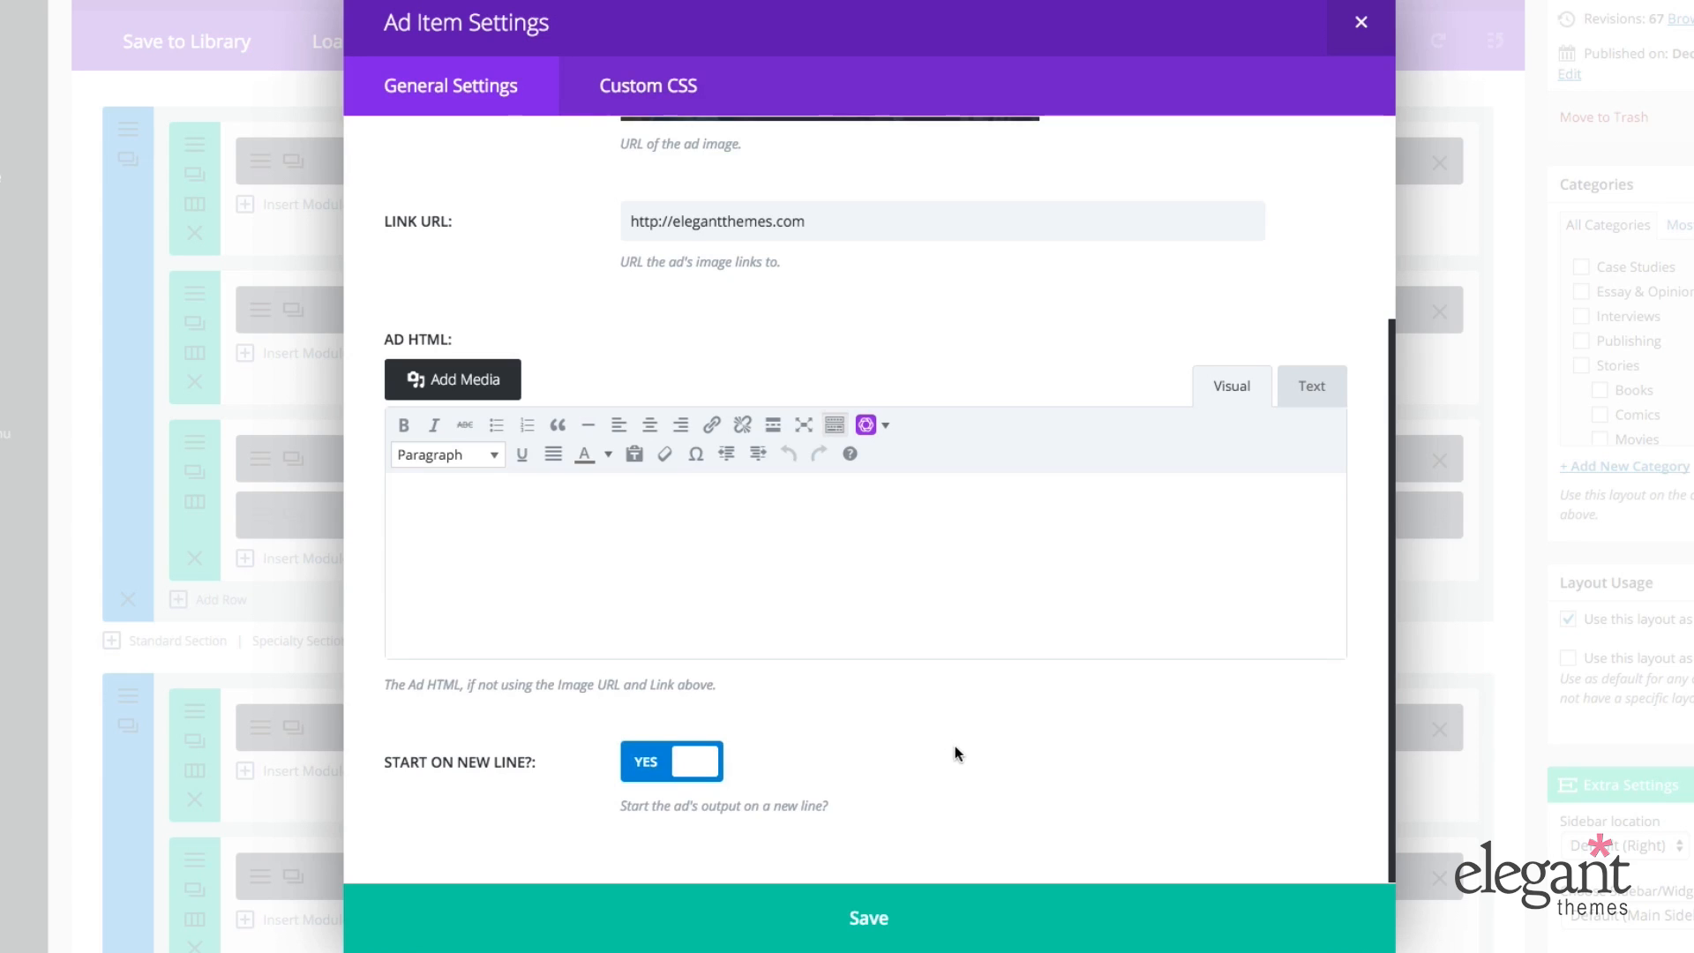
# Step: Examine the ad item's custom CSS fields: Before, Main Element, After, Ad Link and Ad Image
pyautogui.scroll(3, 954, 744)
pyautogui.click(731, 65)
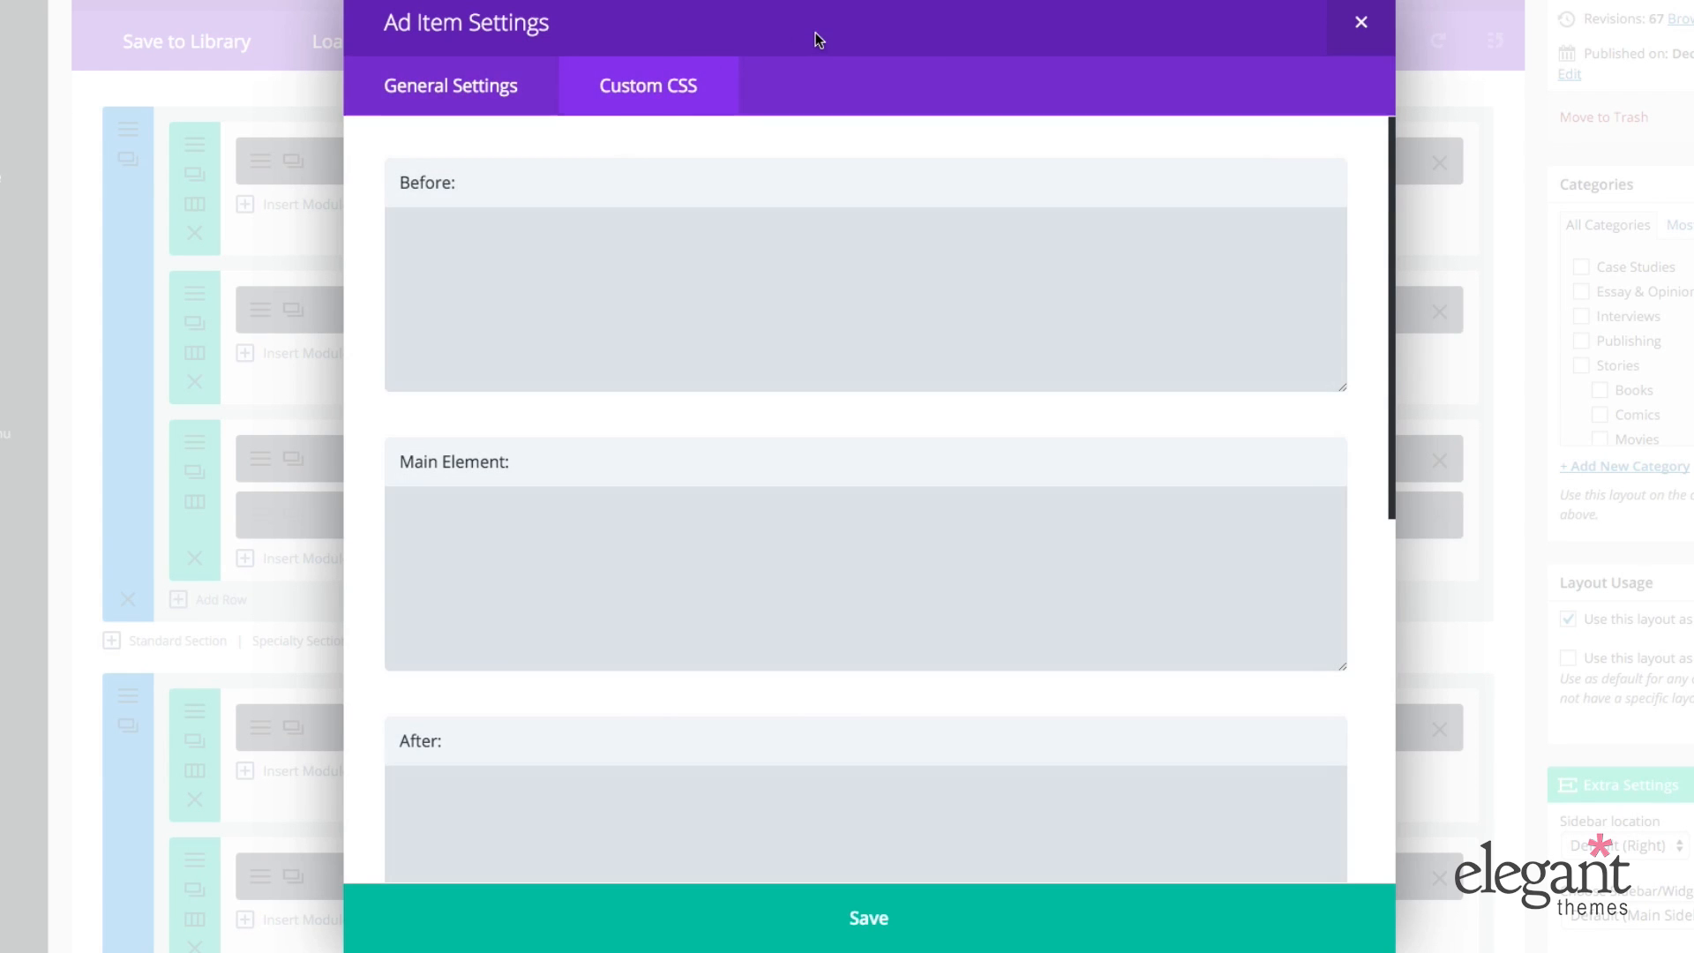
pyautogui.scroll(-4, 896, 235)
pyautogui.scroll(-3, 896, 235)
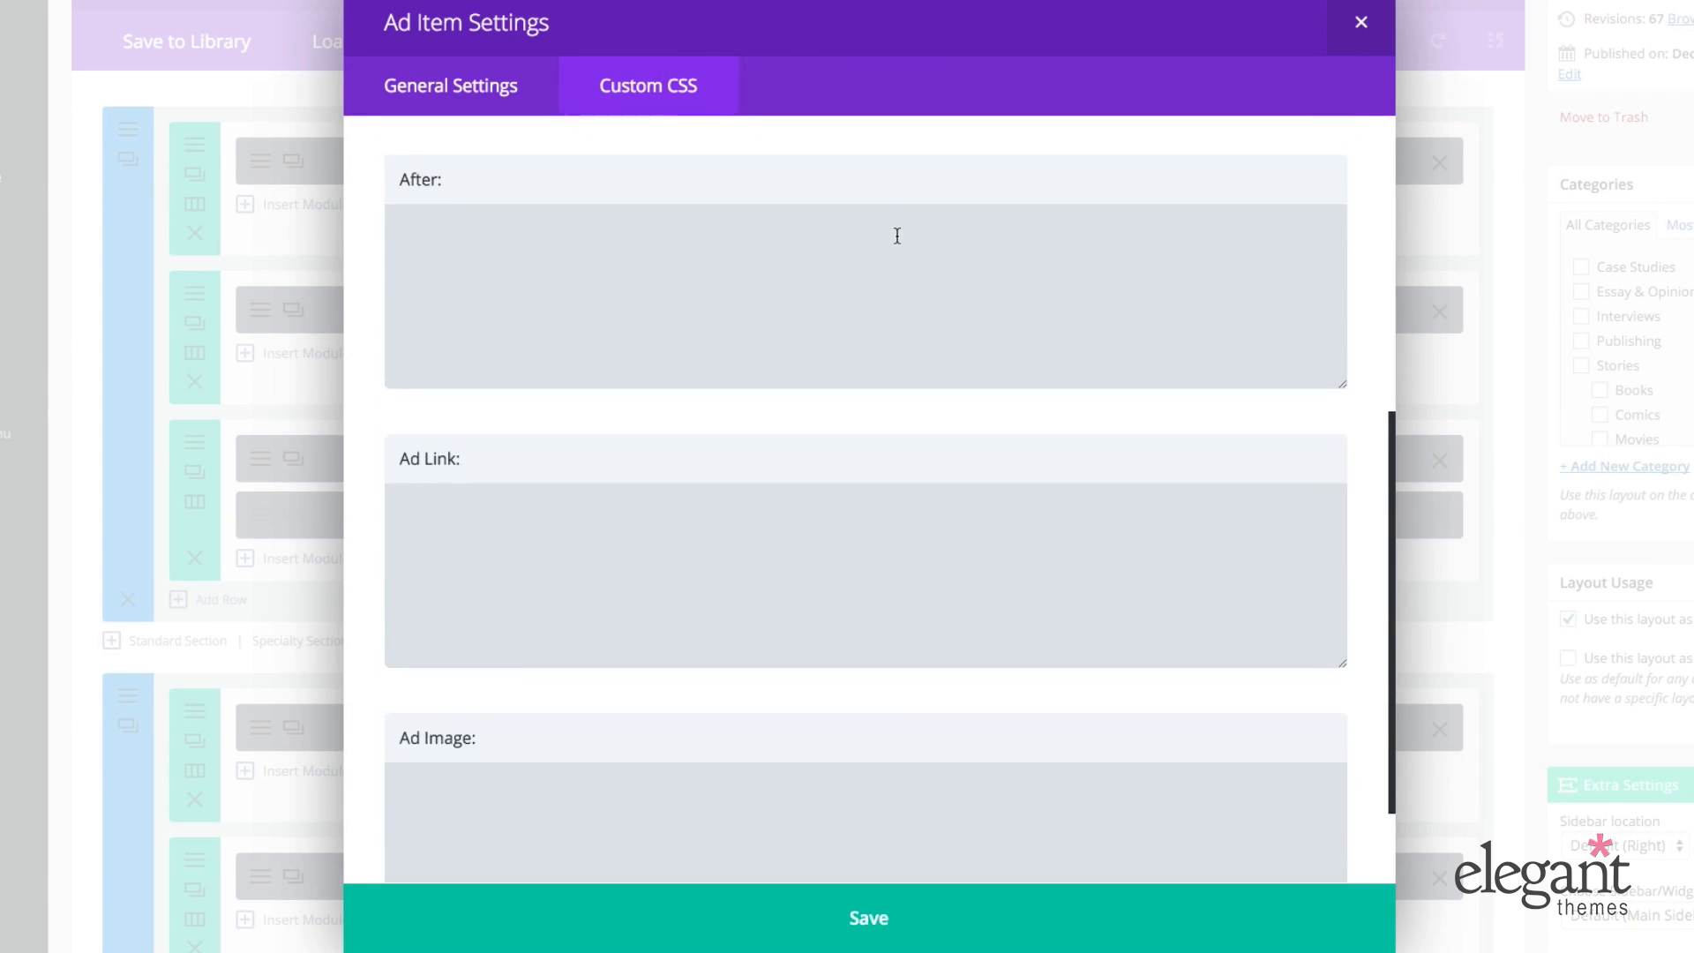
pyautogui.scroll(6, 897, 235)
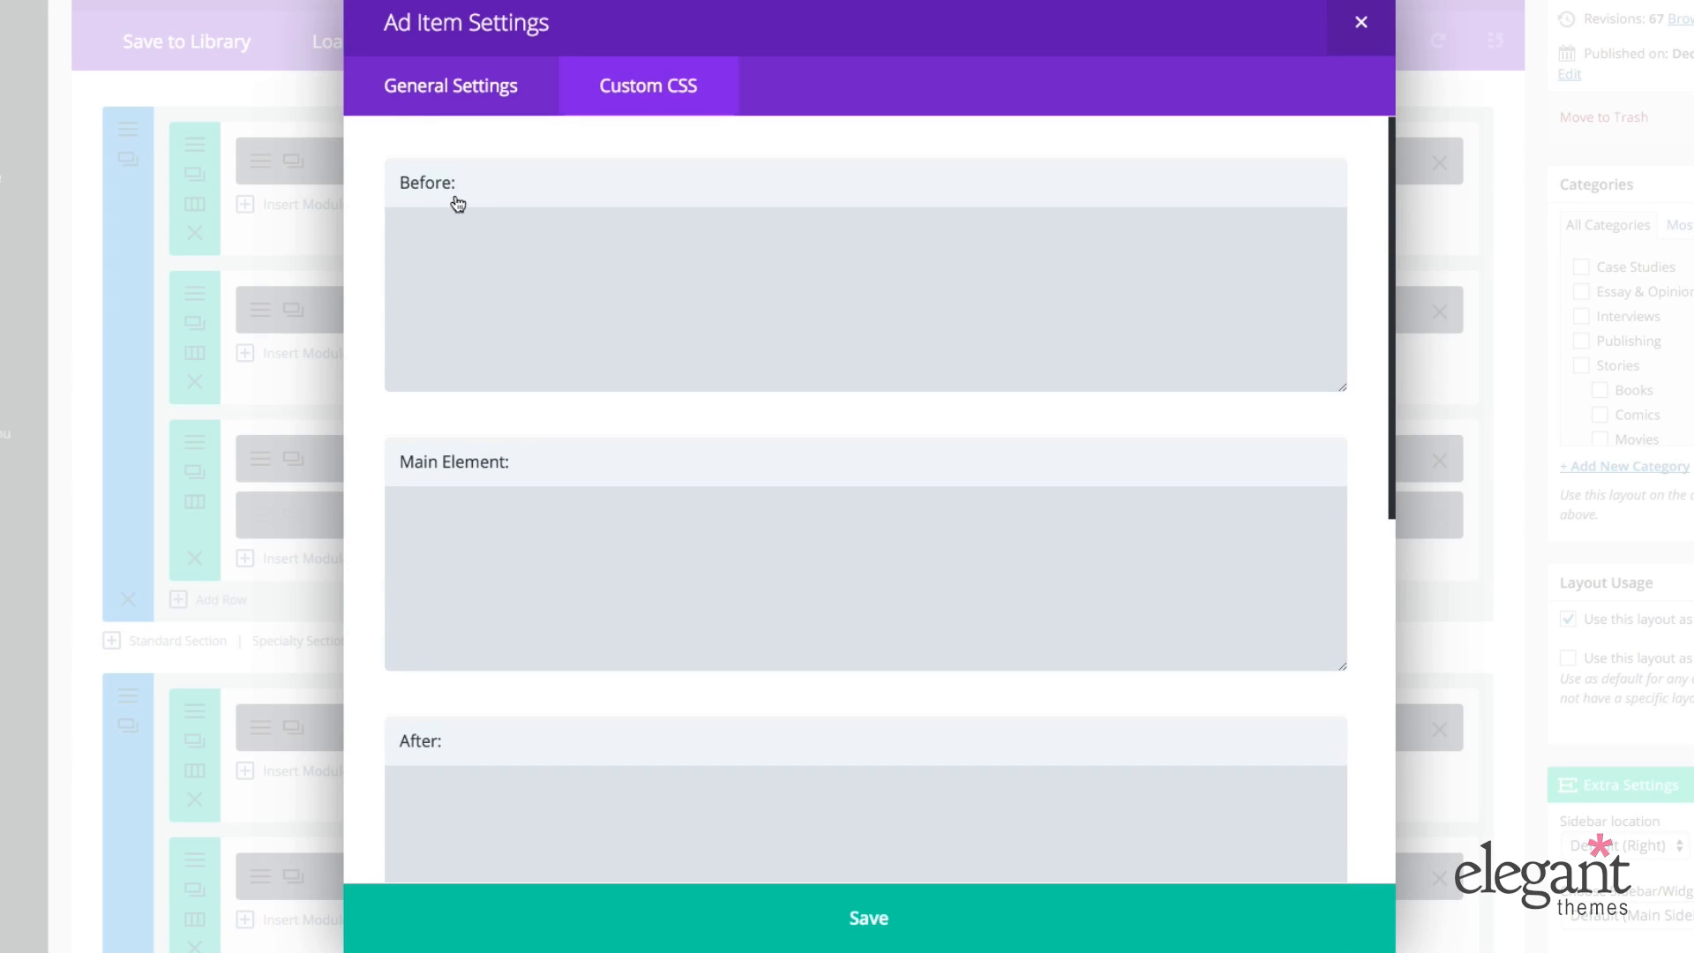
pyautogui.click(465, 244)
pyautogui.scroll(-3, 465, 243)
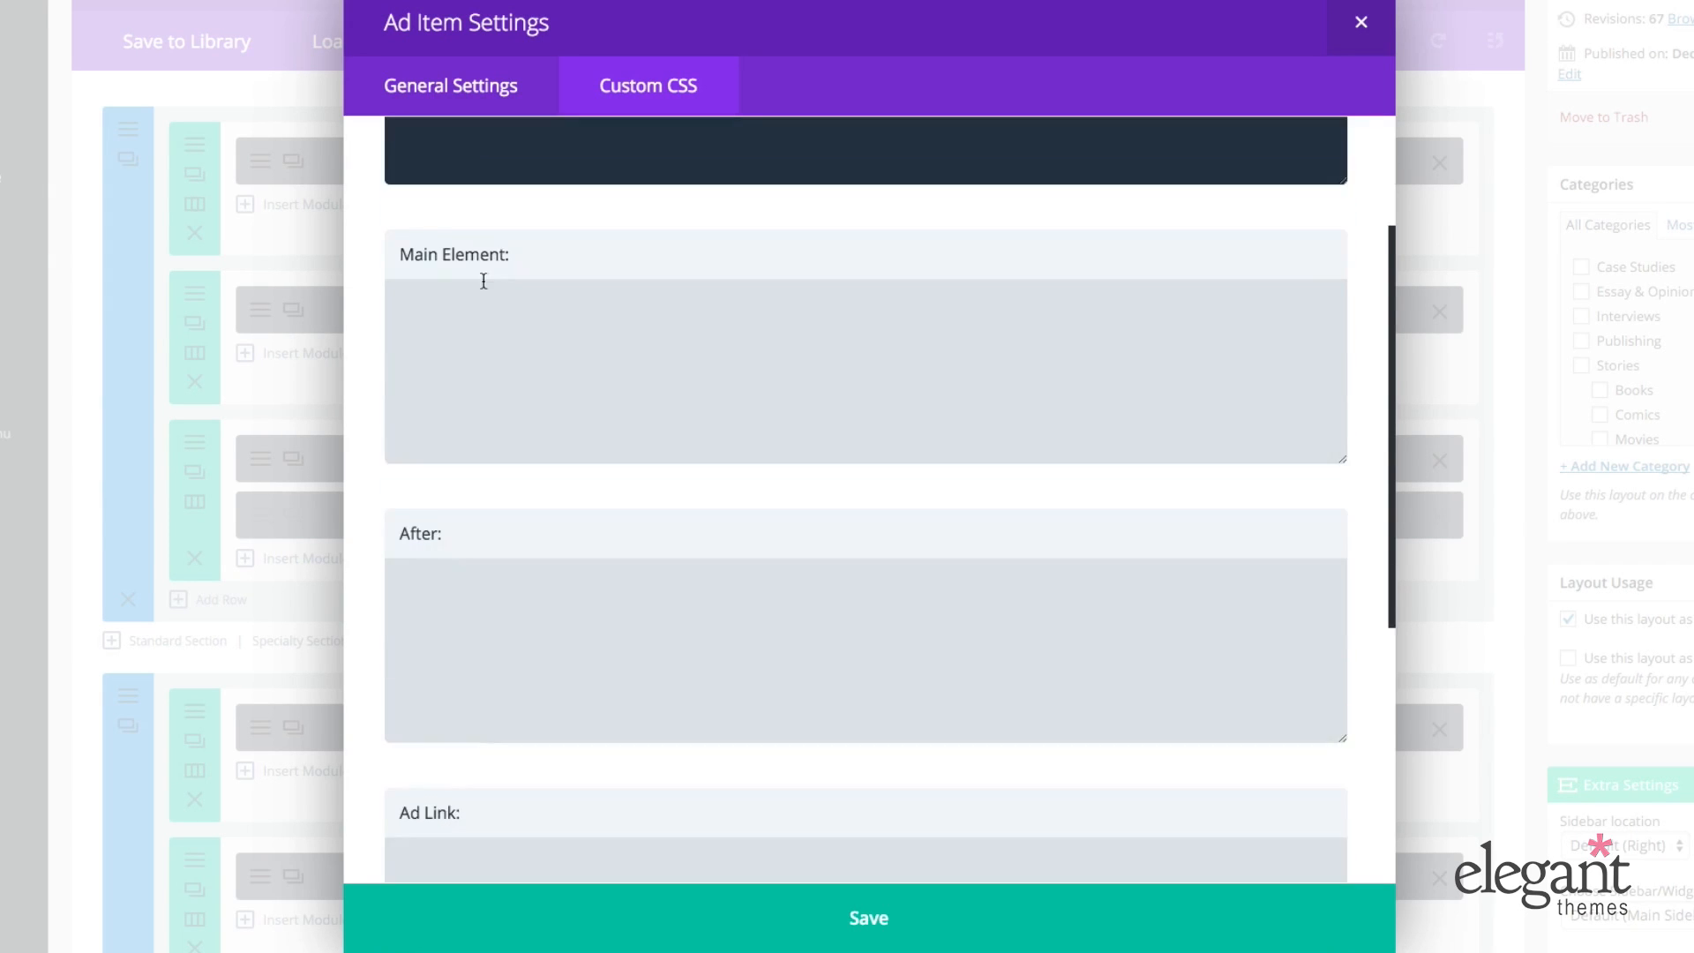
pyautogui.click(503, 314)
pyautogui.click(571, 540)
pyautogui.scroll(-3, 570, 540)
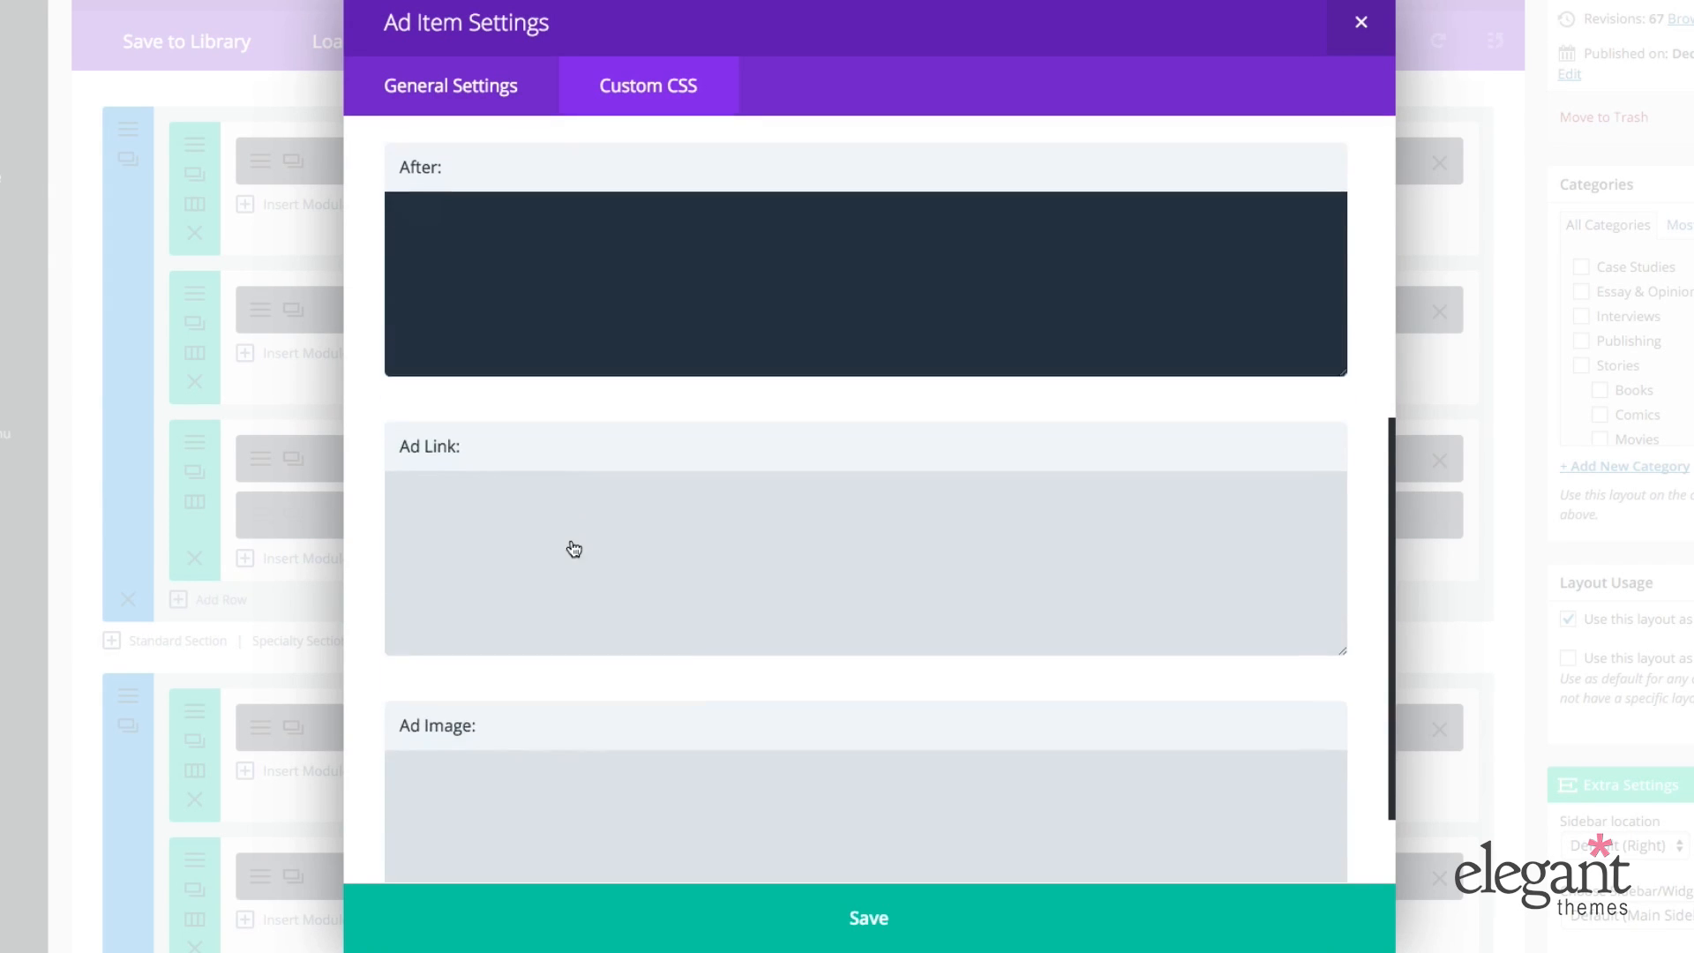
pyautogui.click(568, 545)
pyautogui.scroll(-1, 570, 548)
pyautogui.click(595, 676)
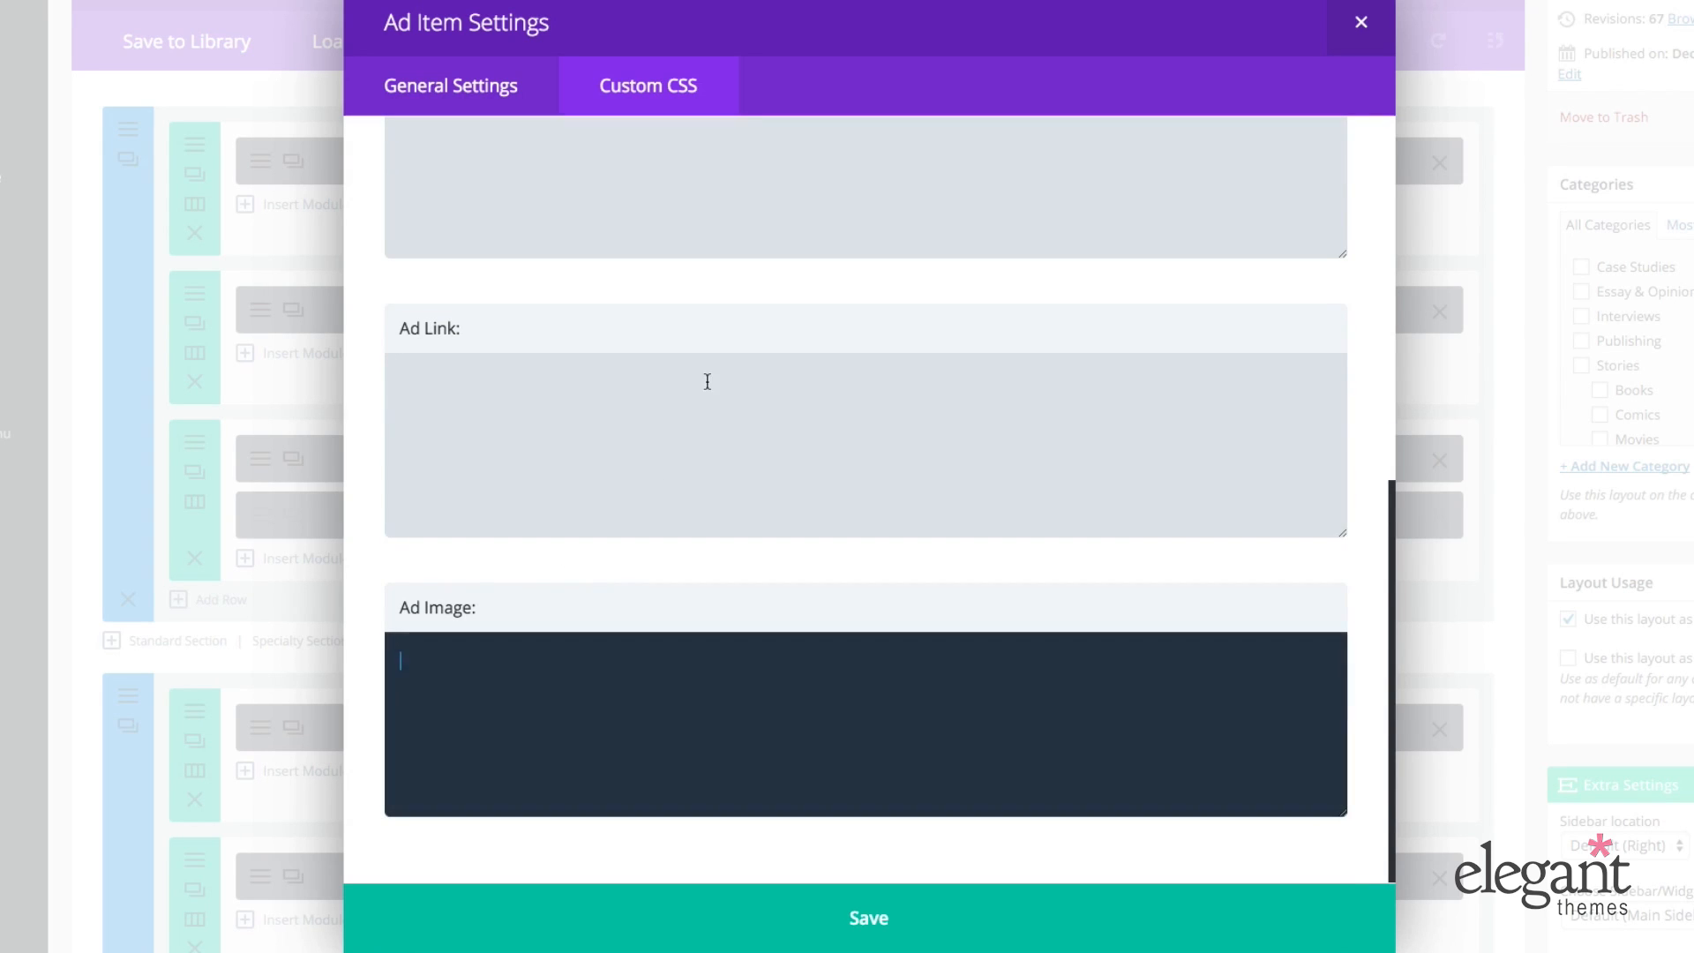
# Step: Return to the ad item's general settings and save the ad item
pyautogui.click(434, 88)
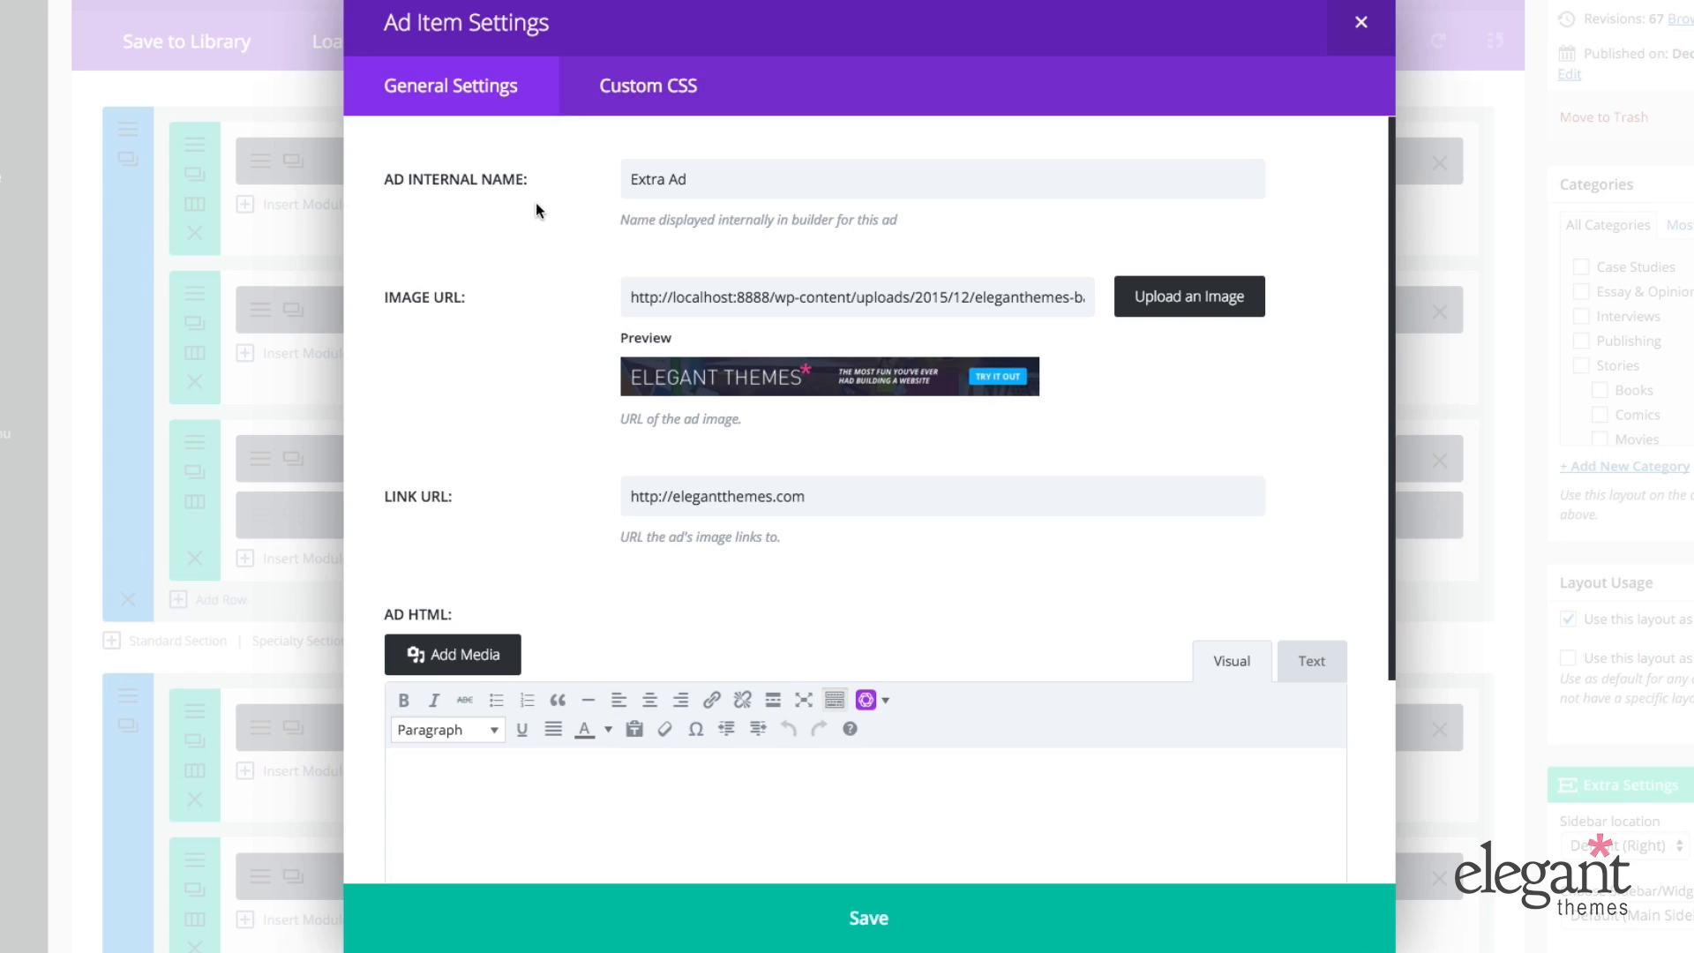
pyautogui.click(869, 918)
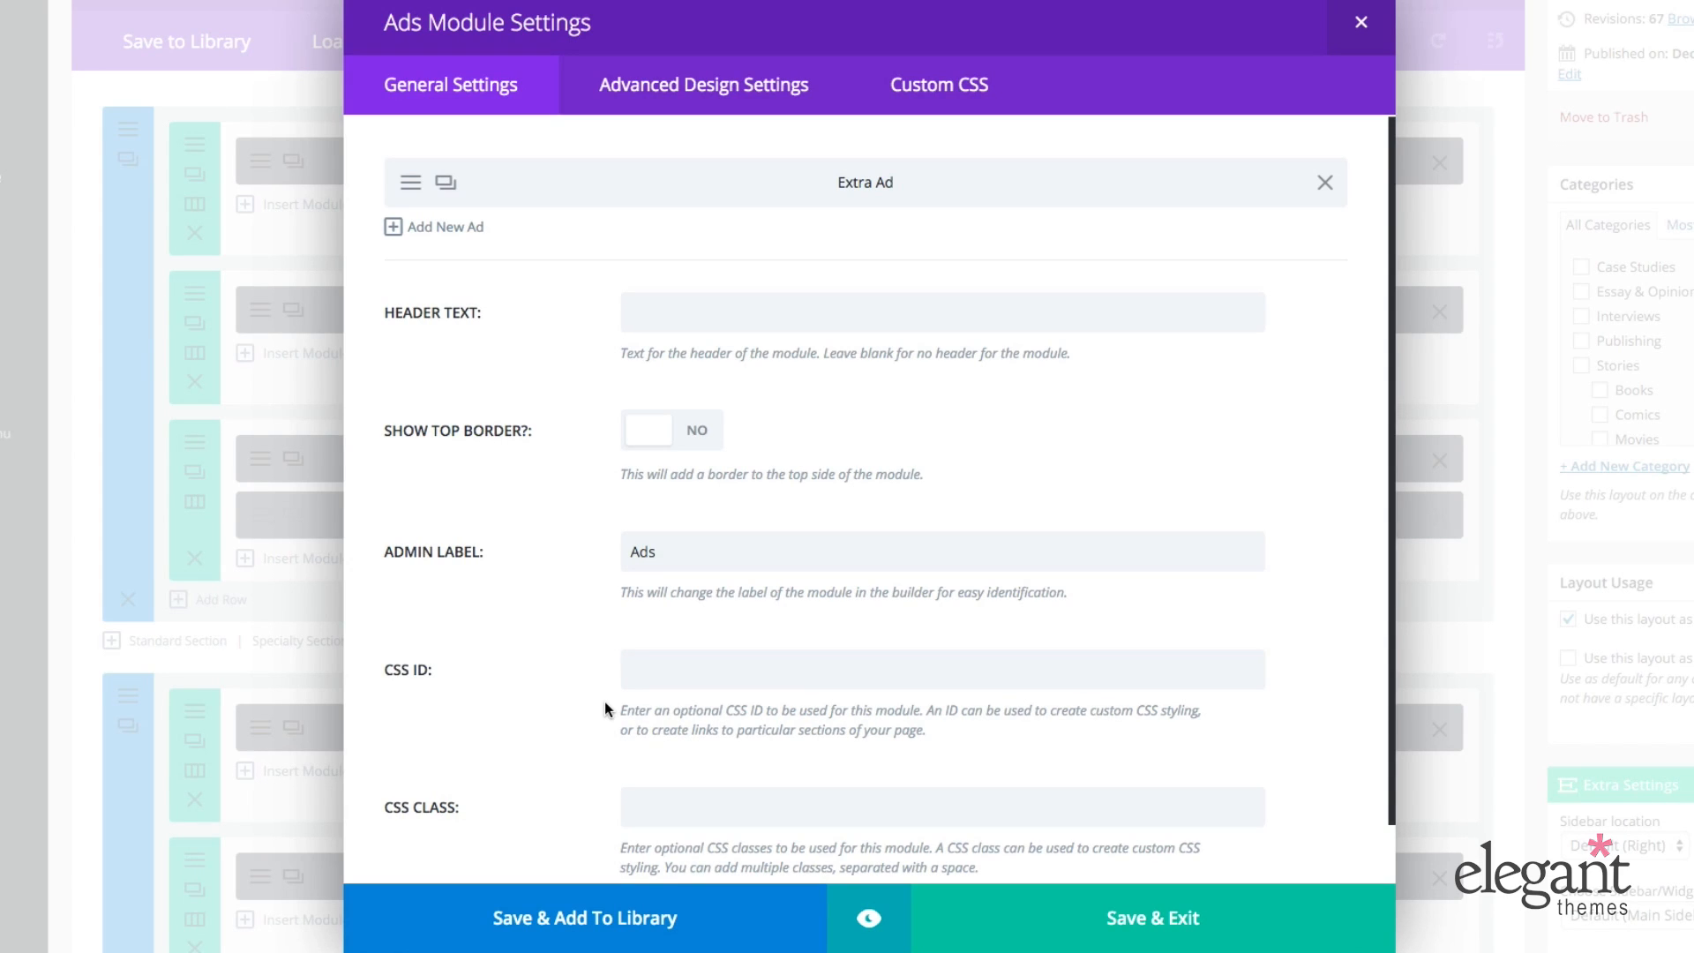
# Step: Set the Ads module's header text to "This is an Ad" and enable its top border
pyautogui.click(661, 311)
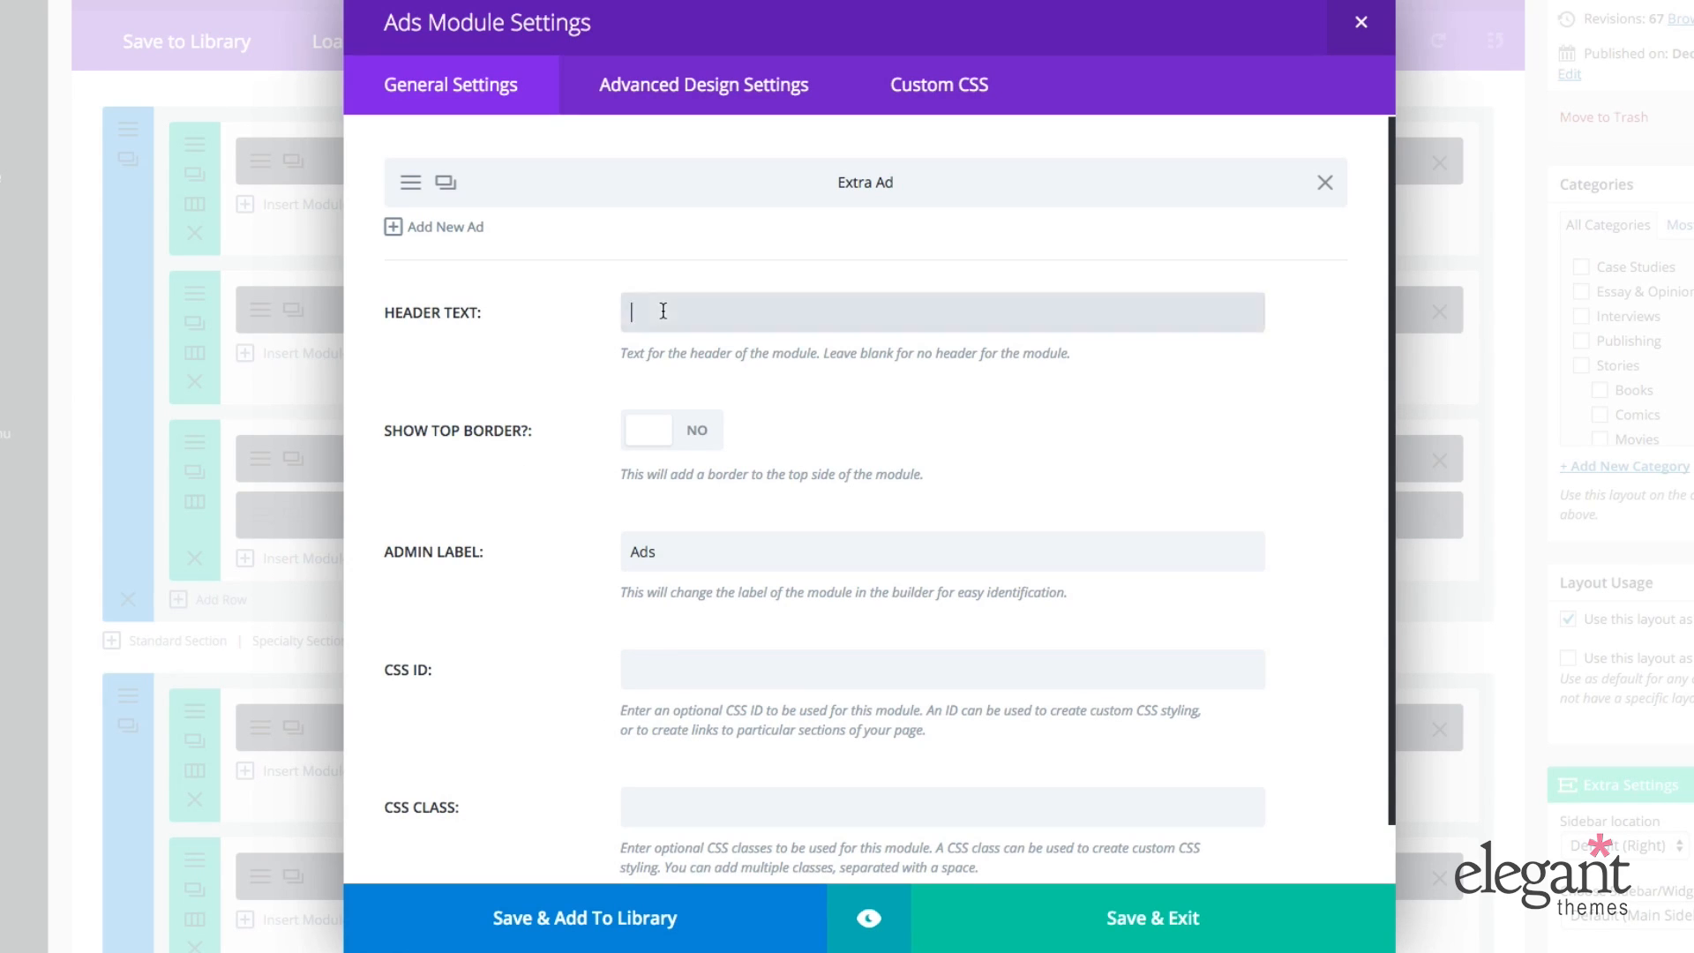
pyautogui.write('This is an Ad')
pyautogui.click(674, 441)
pyautogui.scroll(-3, 1031, 506)
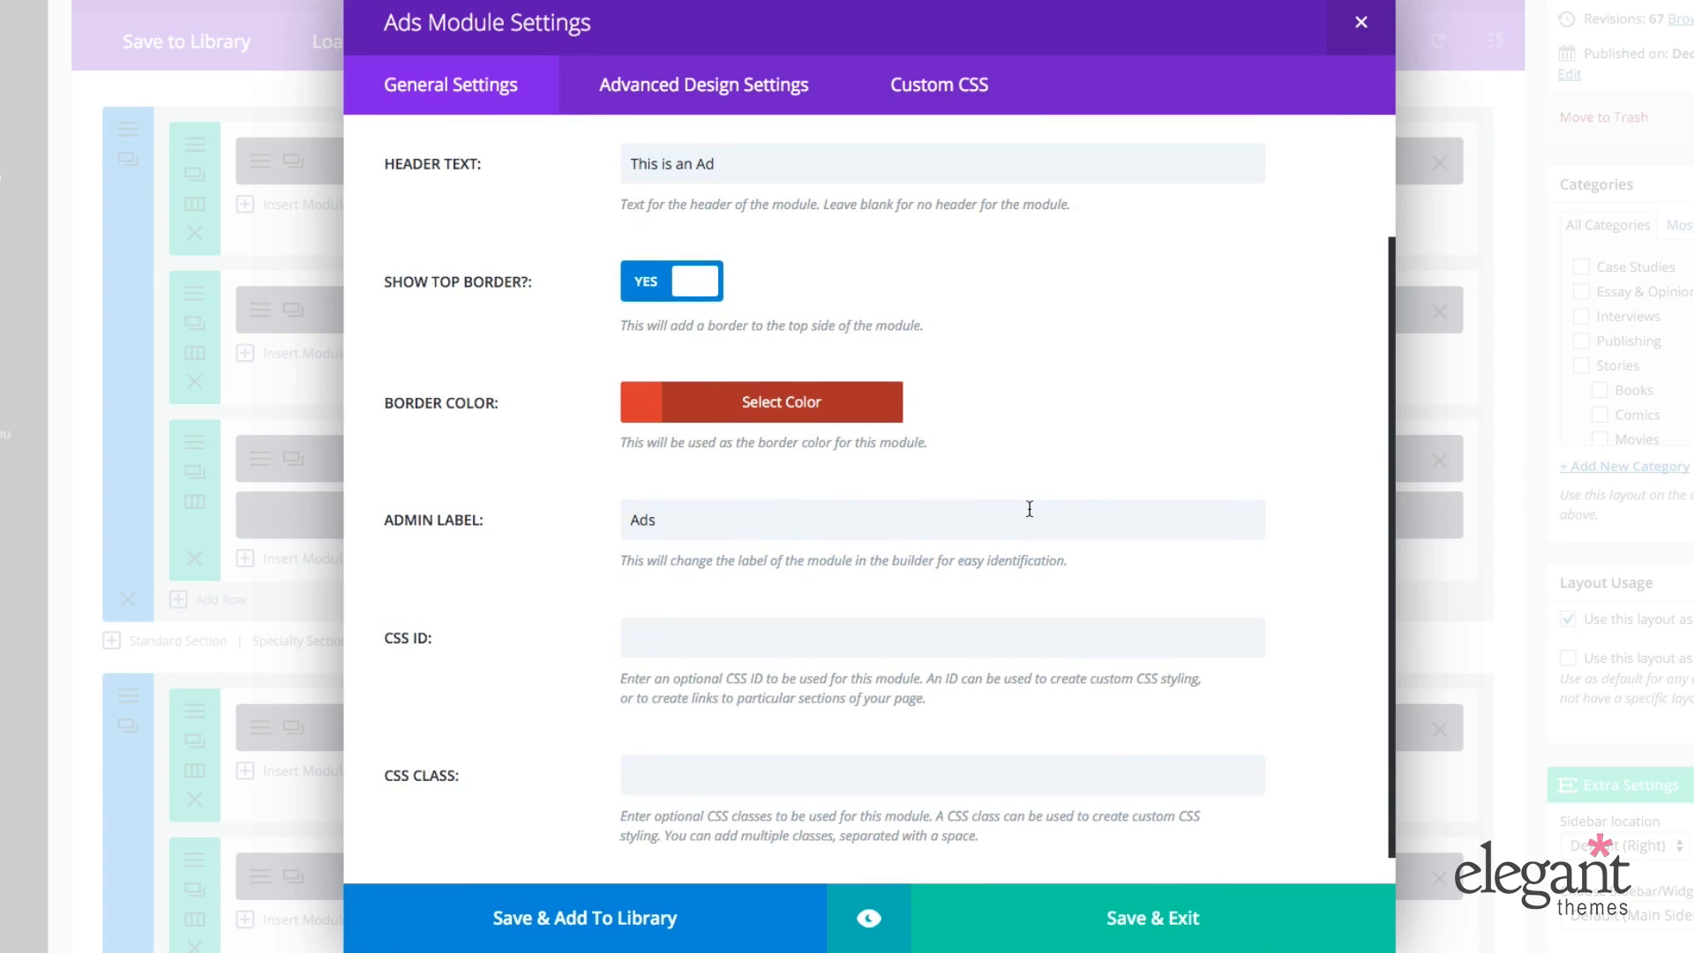
# Step: Preview the Ads module with its header text and top border, and close the preview
pyautogui.click(868, 922)
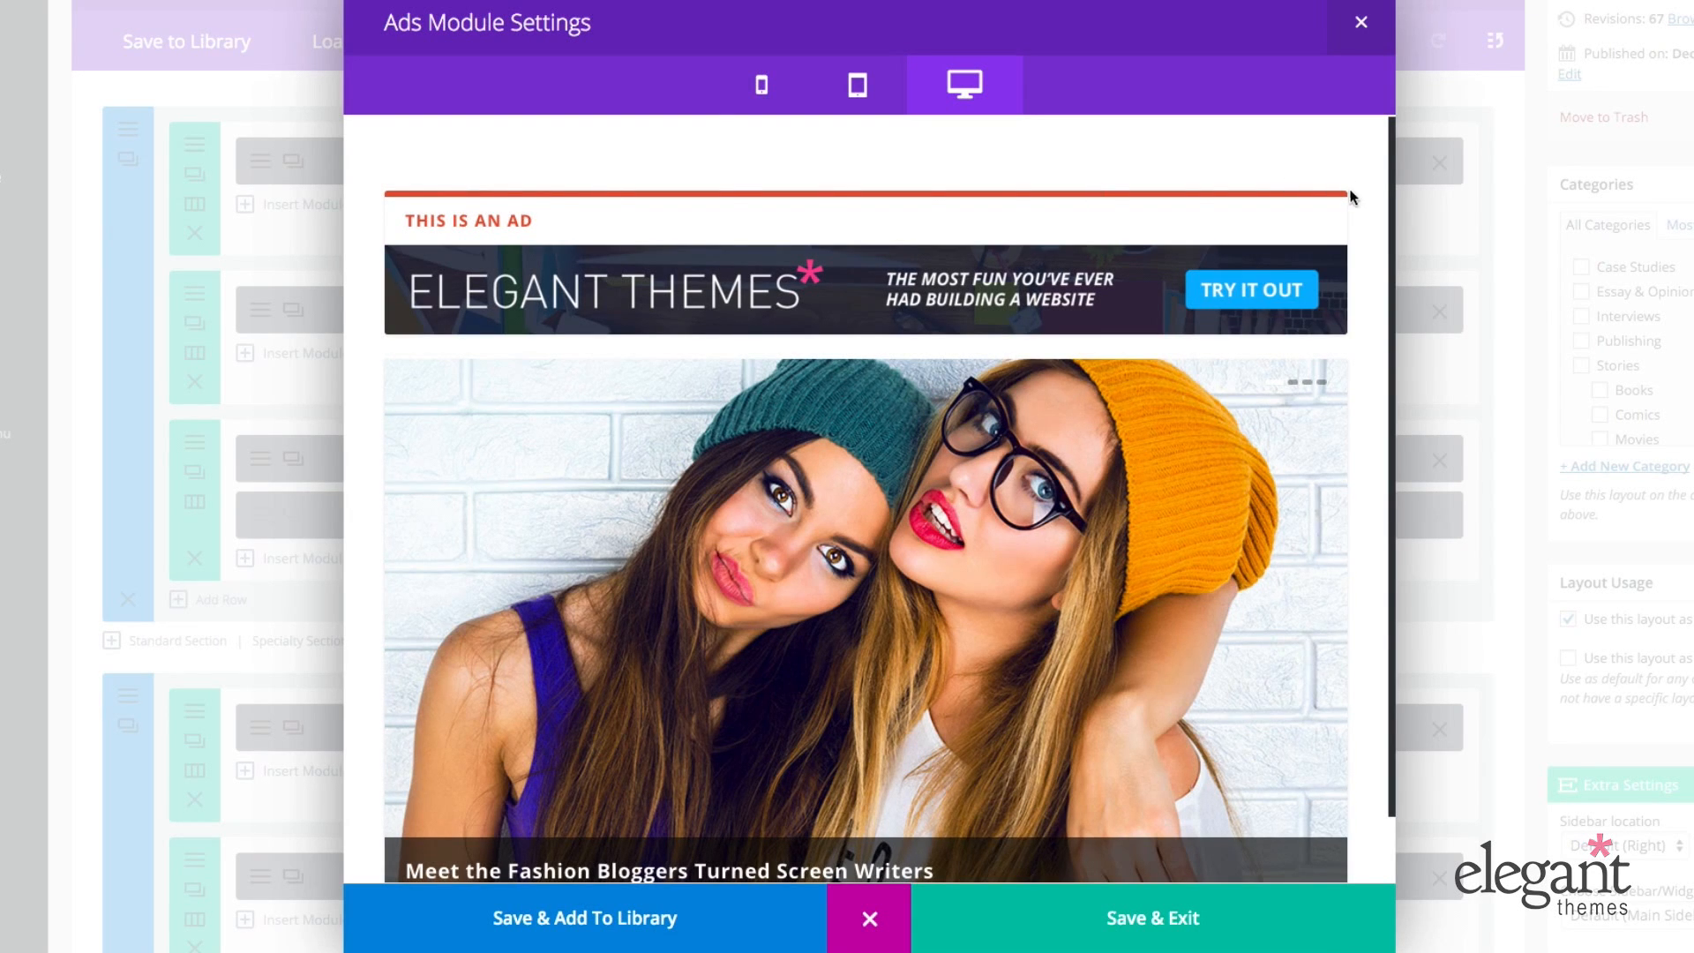
pyautogui.scroll(-1, 1185, 306)
pyautogui.scroll(1, 1186, 305)
pyautogui.click(870, 920)
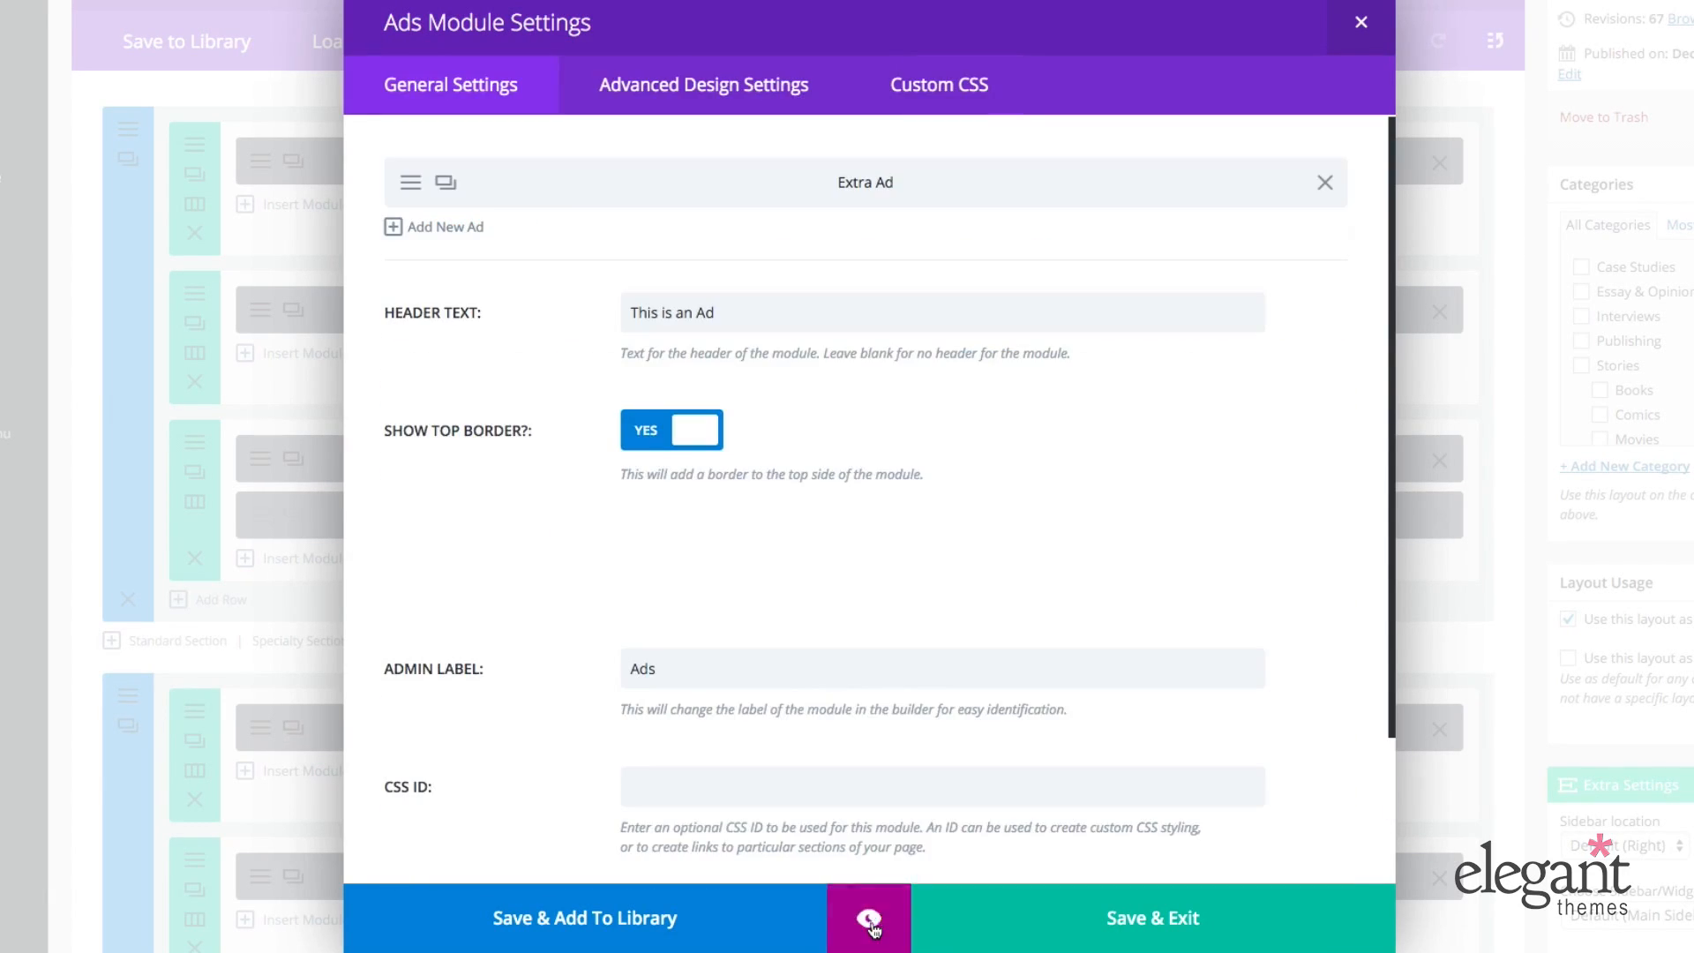
# Step: Disable the Ads module's top border and clear its header text
pyautogui.click(651, 432)
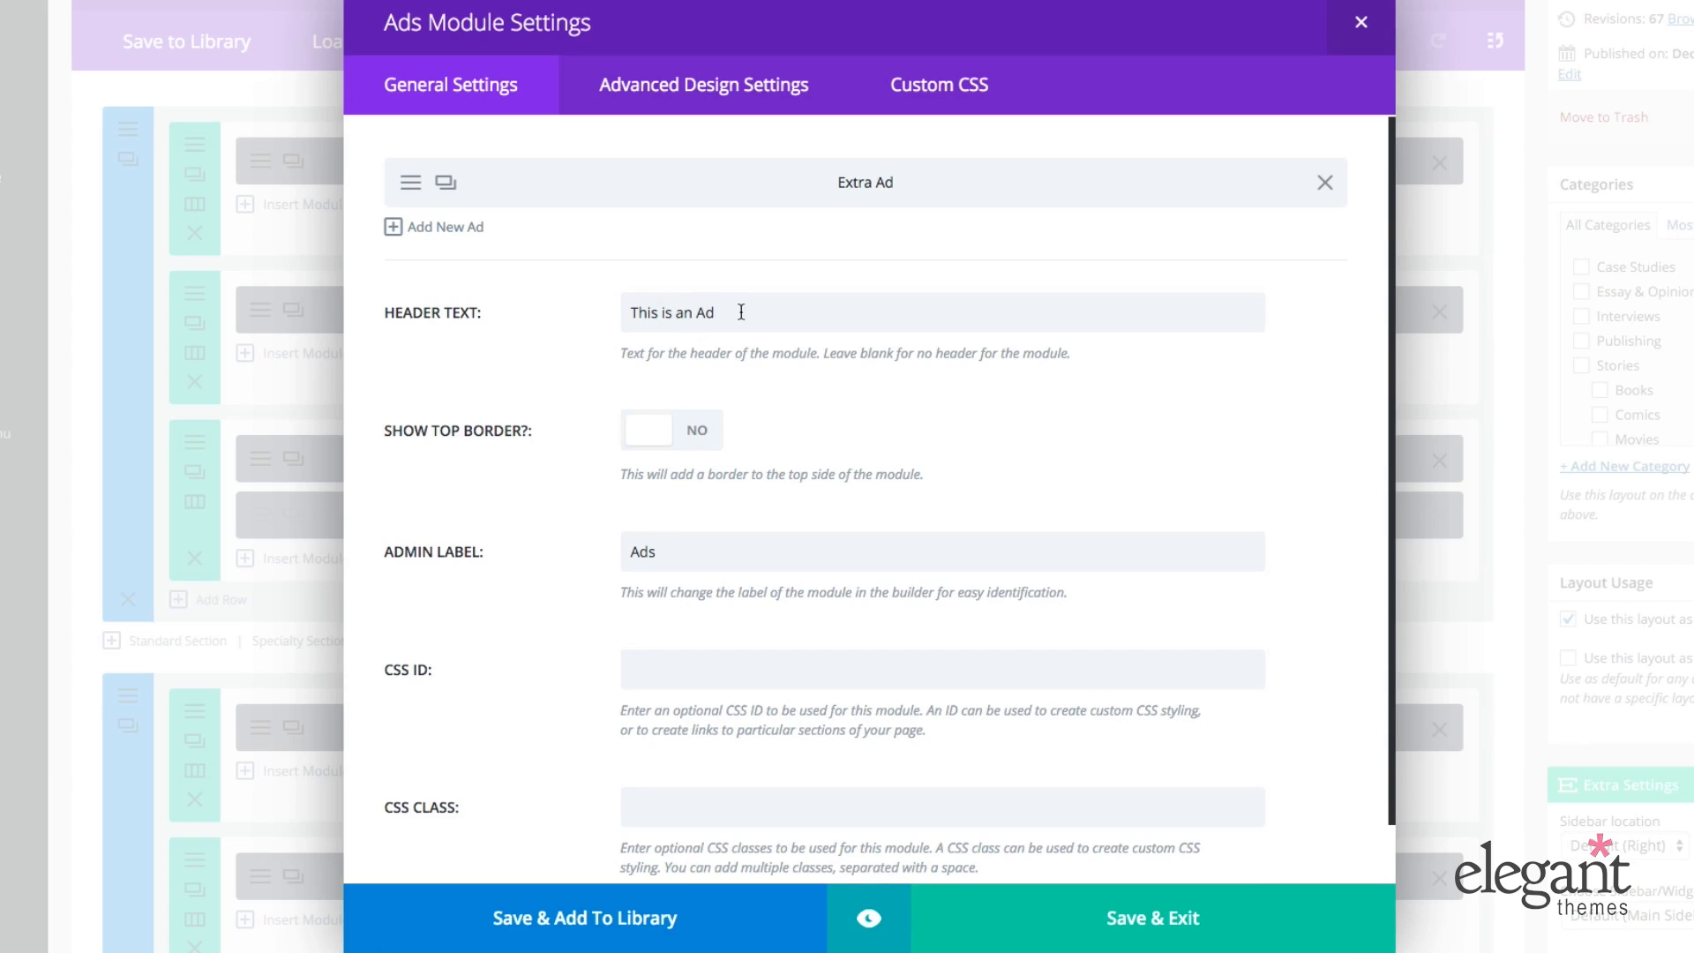
pyautogui.click(564, 316)
pyautogui.press('BackSpace')
# Step: Examine the Ads module's admin label, CSS ID and CSS class fields in the general settings
pyautogui.scroll(-1, 555, 415)
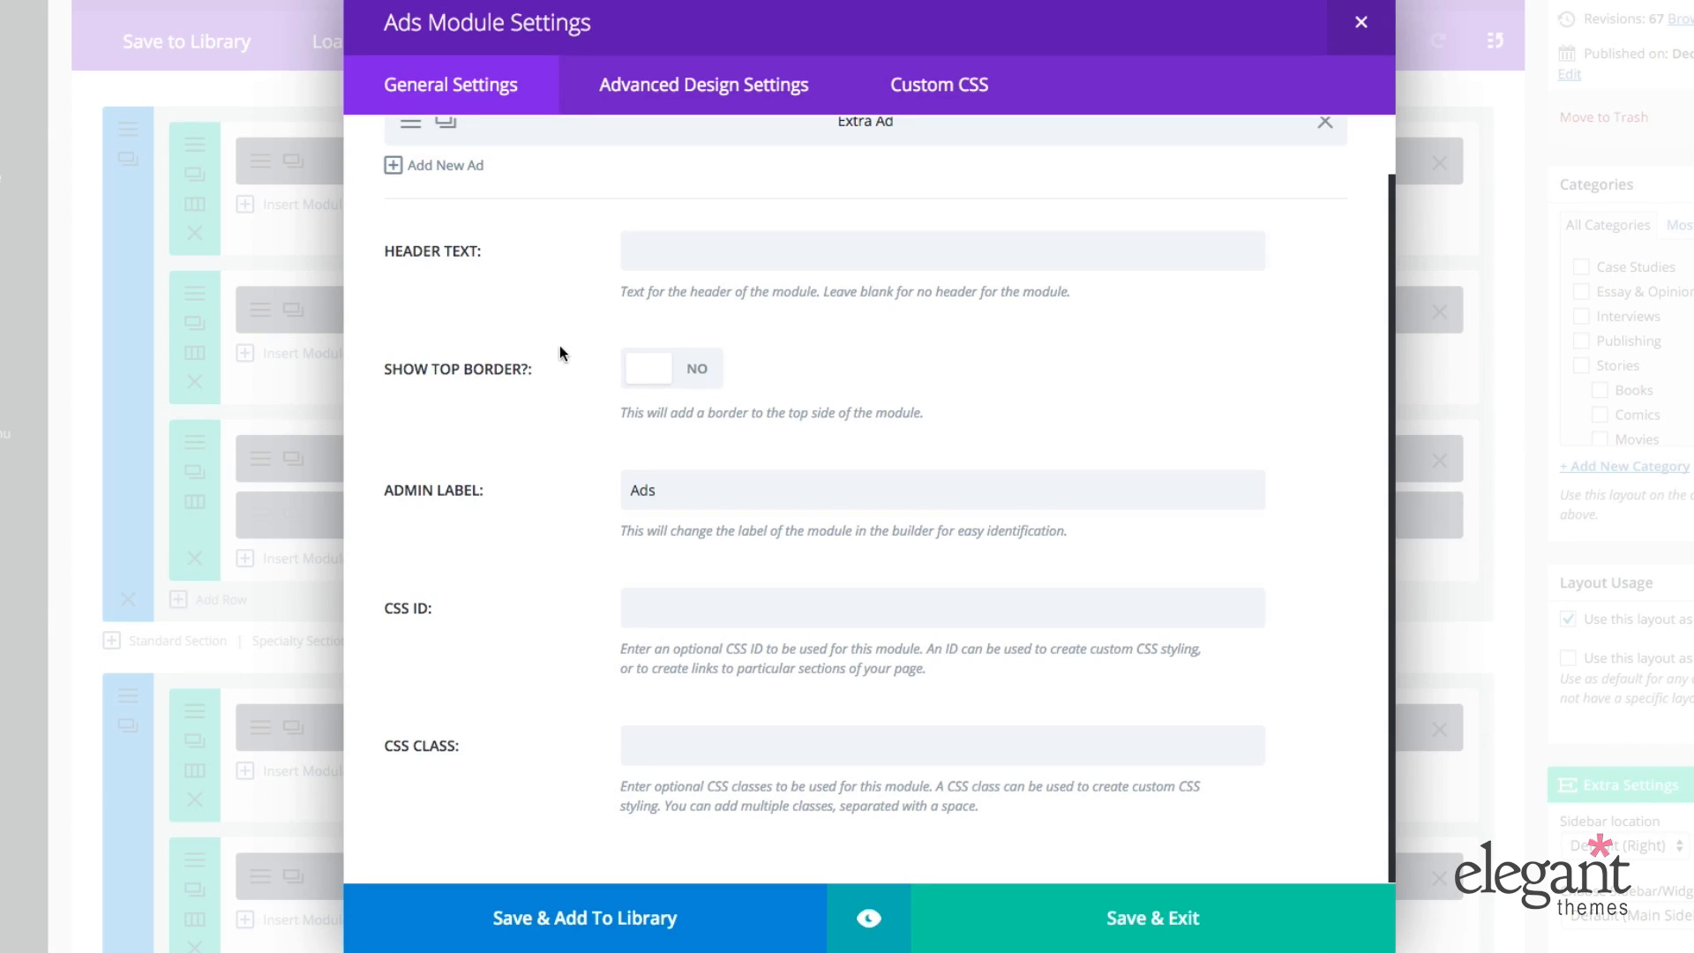
pyautogui.doubleClick(683, 486)
pyautogui.scroll(1, 574, 491)
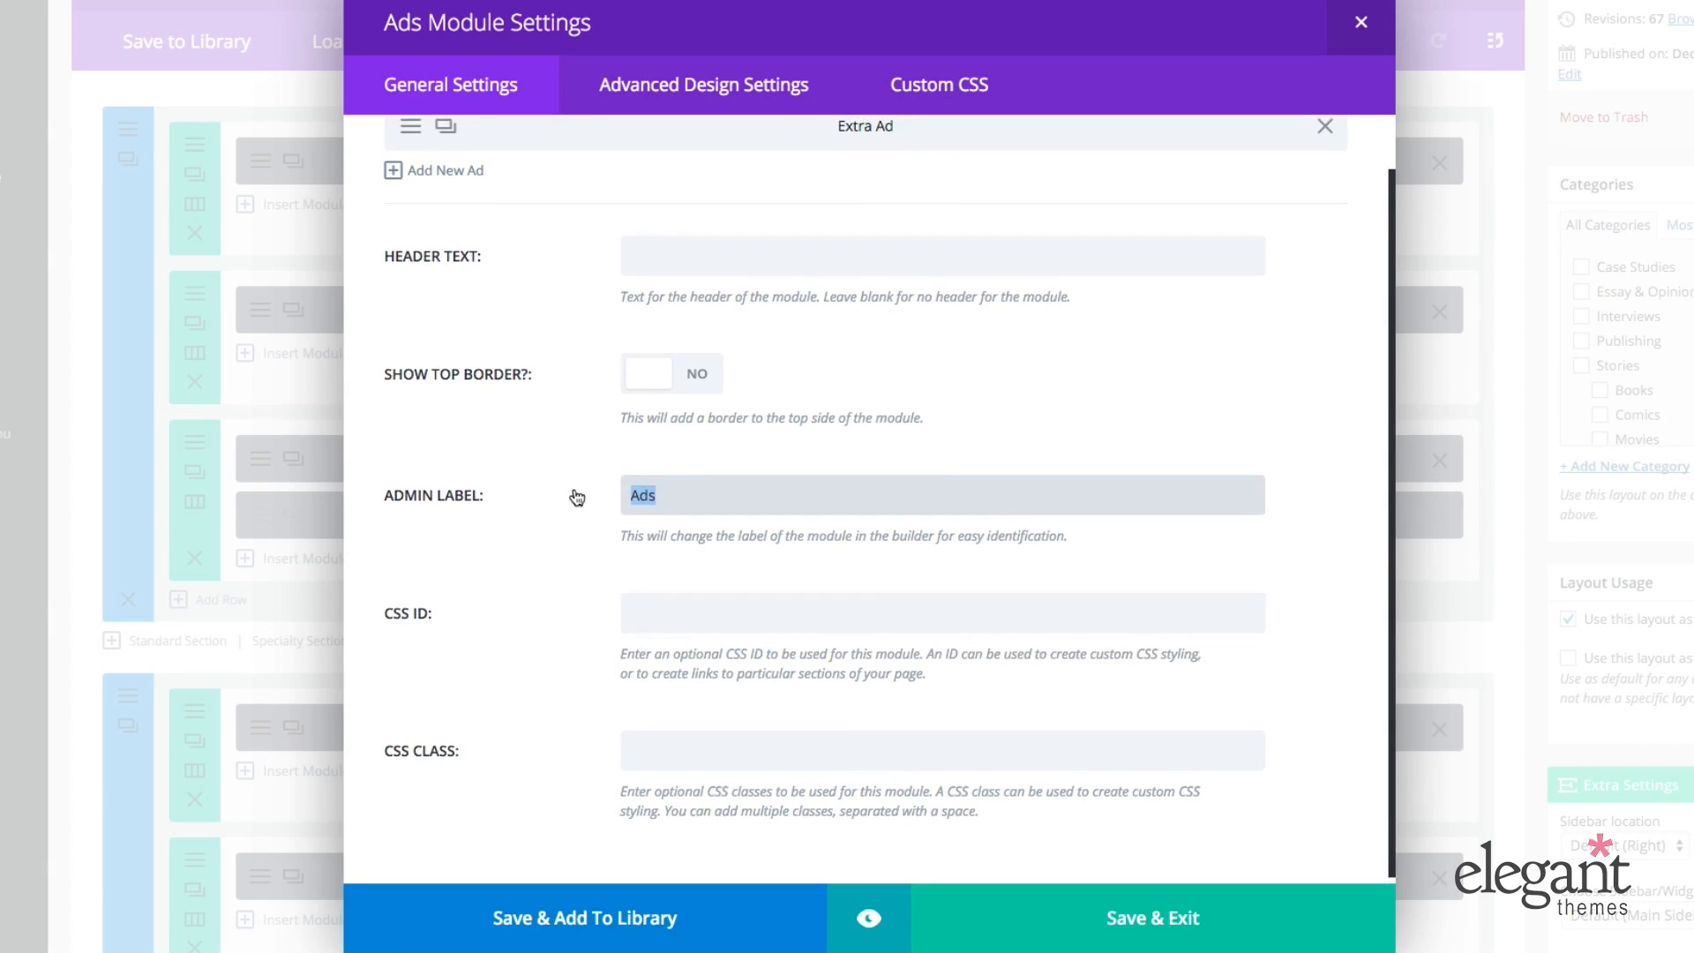
pyautogui.scroll(-1, 574, 545)
pyautogui.click(674, 623)
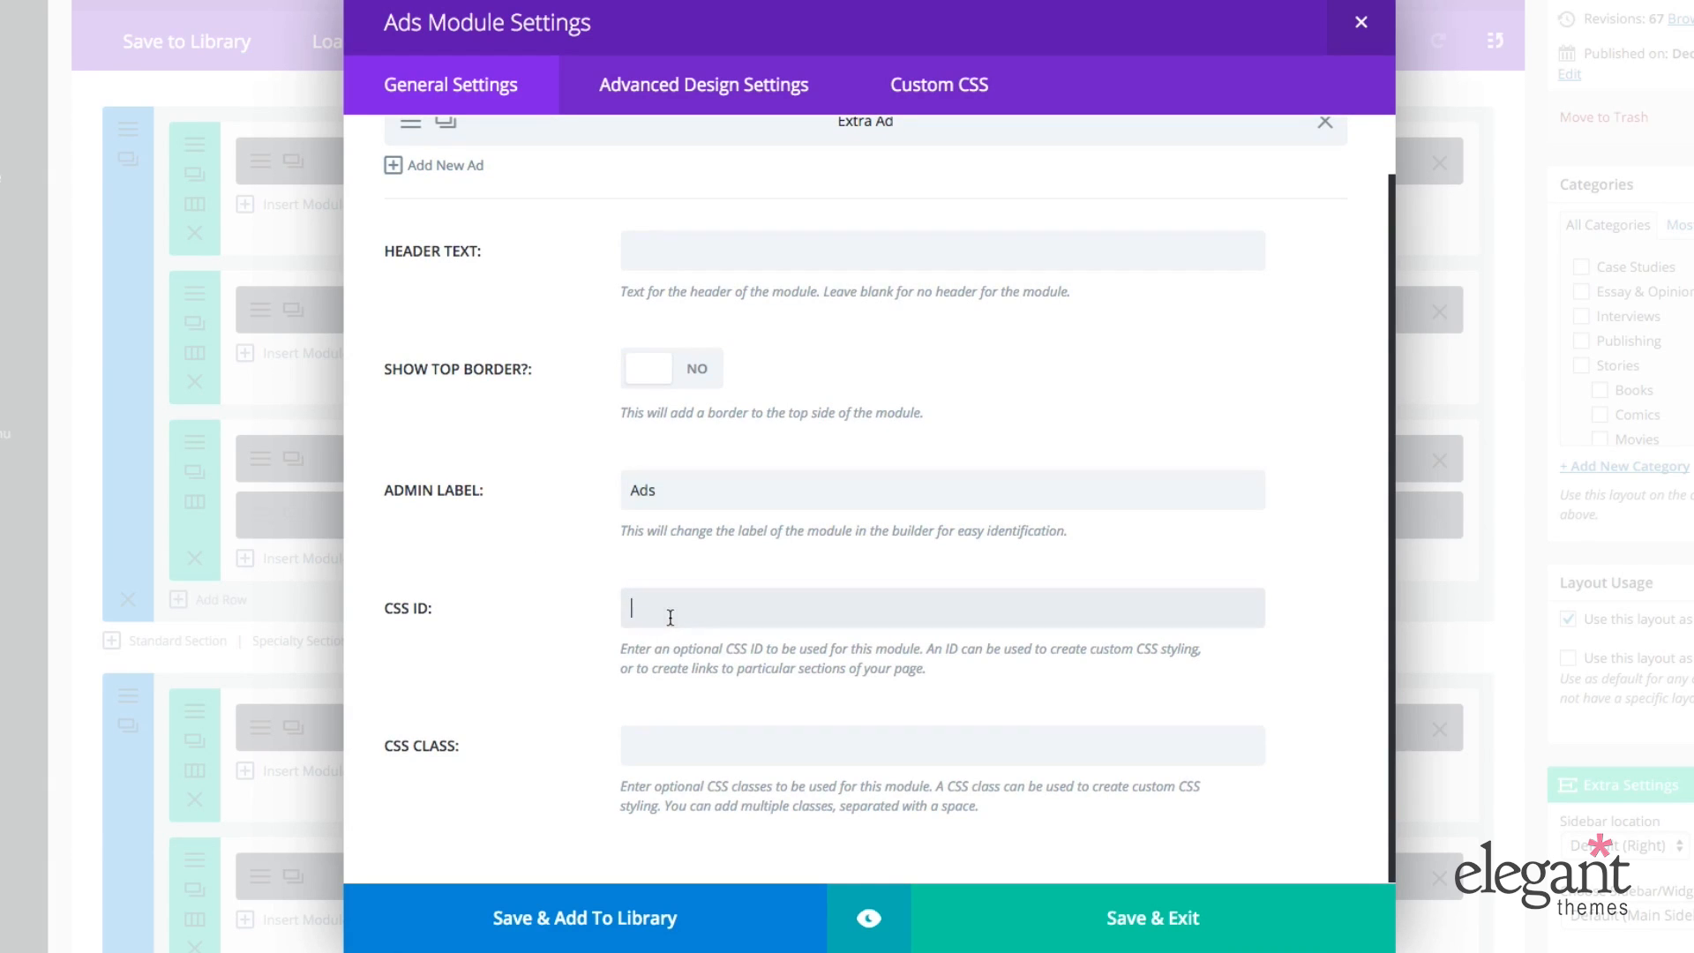
pyautogui.click(675, 748)
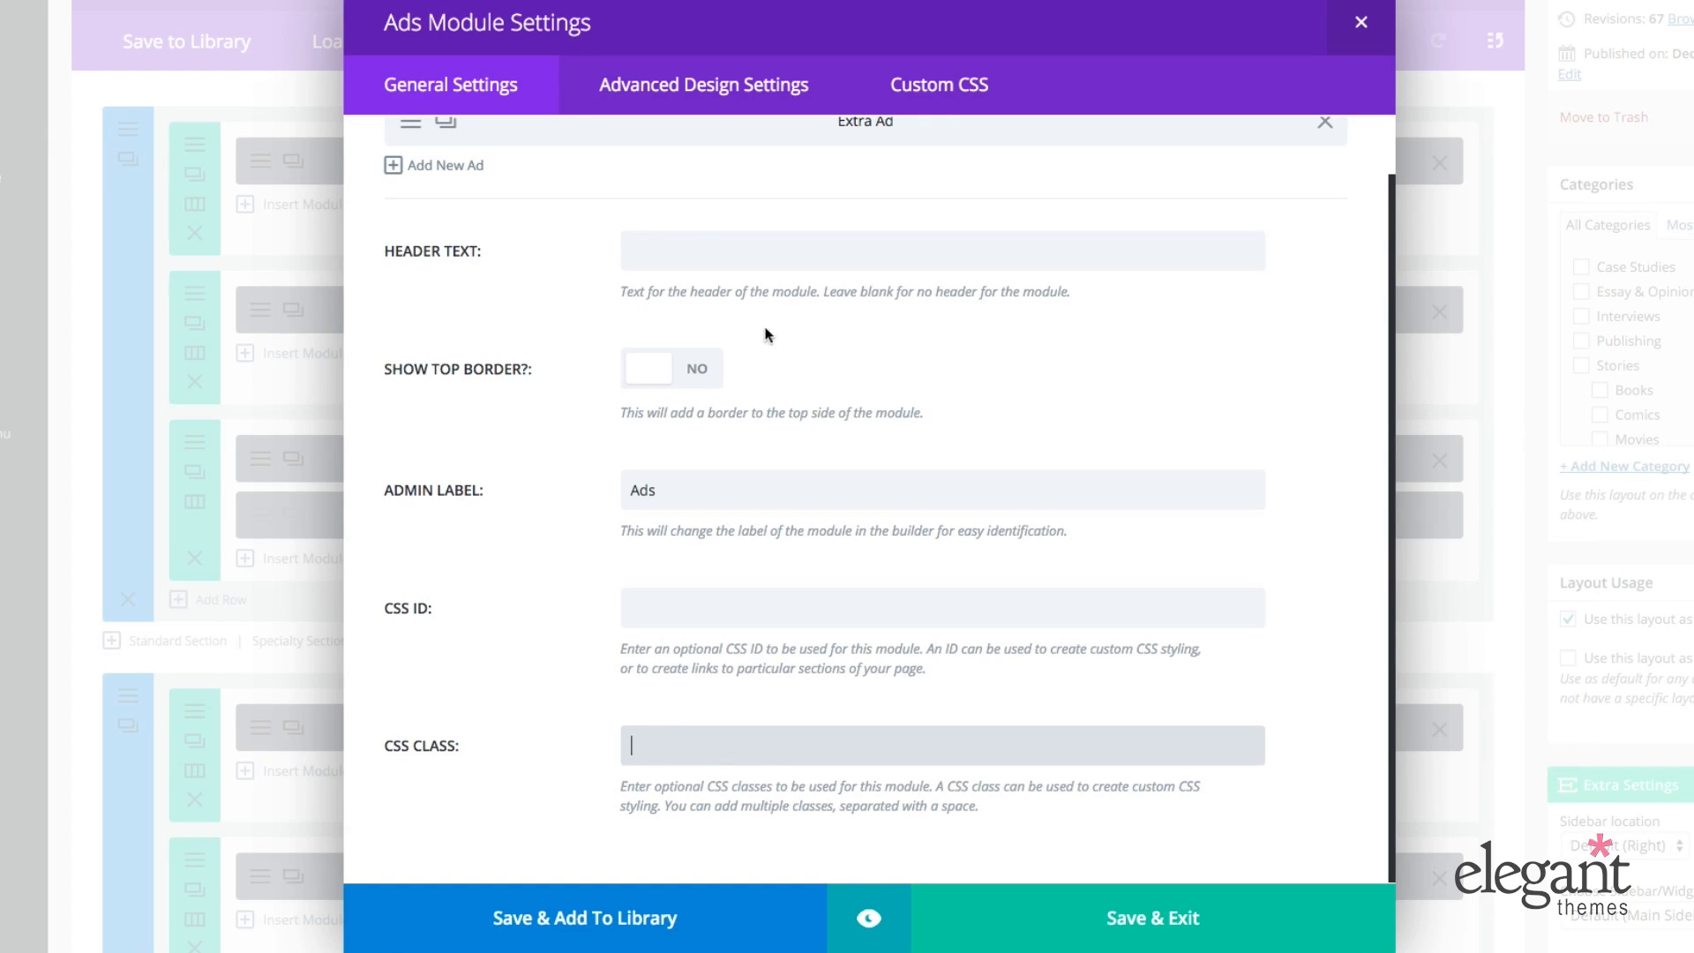
# Step: Examine the Ads module's advanced design options for max width and header color, font, size, letter spacing and line height
pyautogui.click(715, 89)
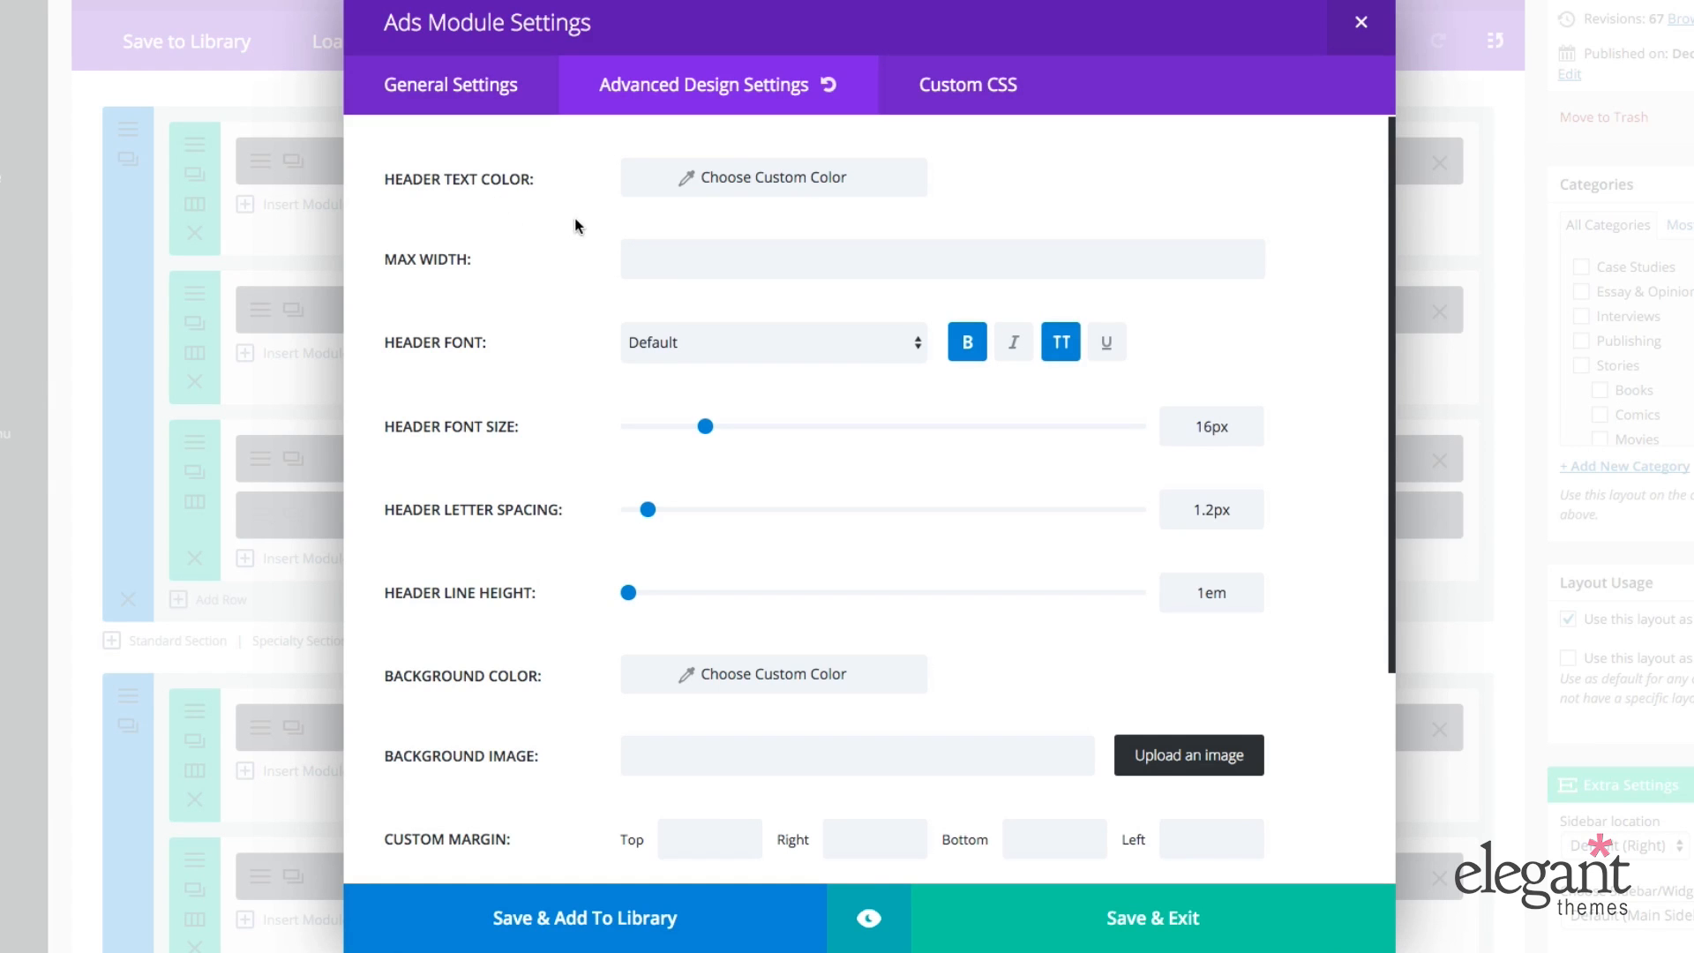
pyautogui.scroll(-1, 575, 226)
pyautogui.scroll(1, 577, 226)
pyautogui.scroll(-2, 575, 225)
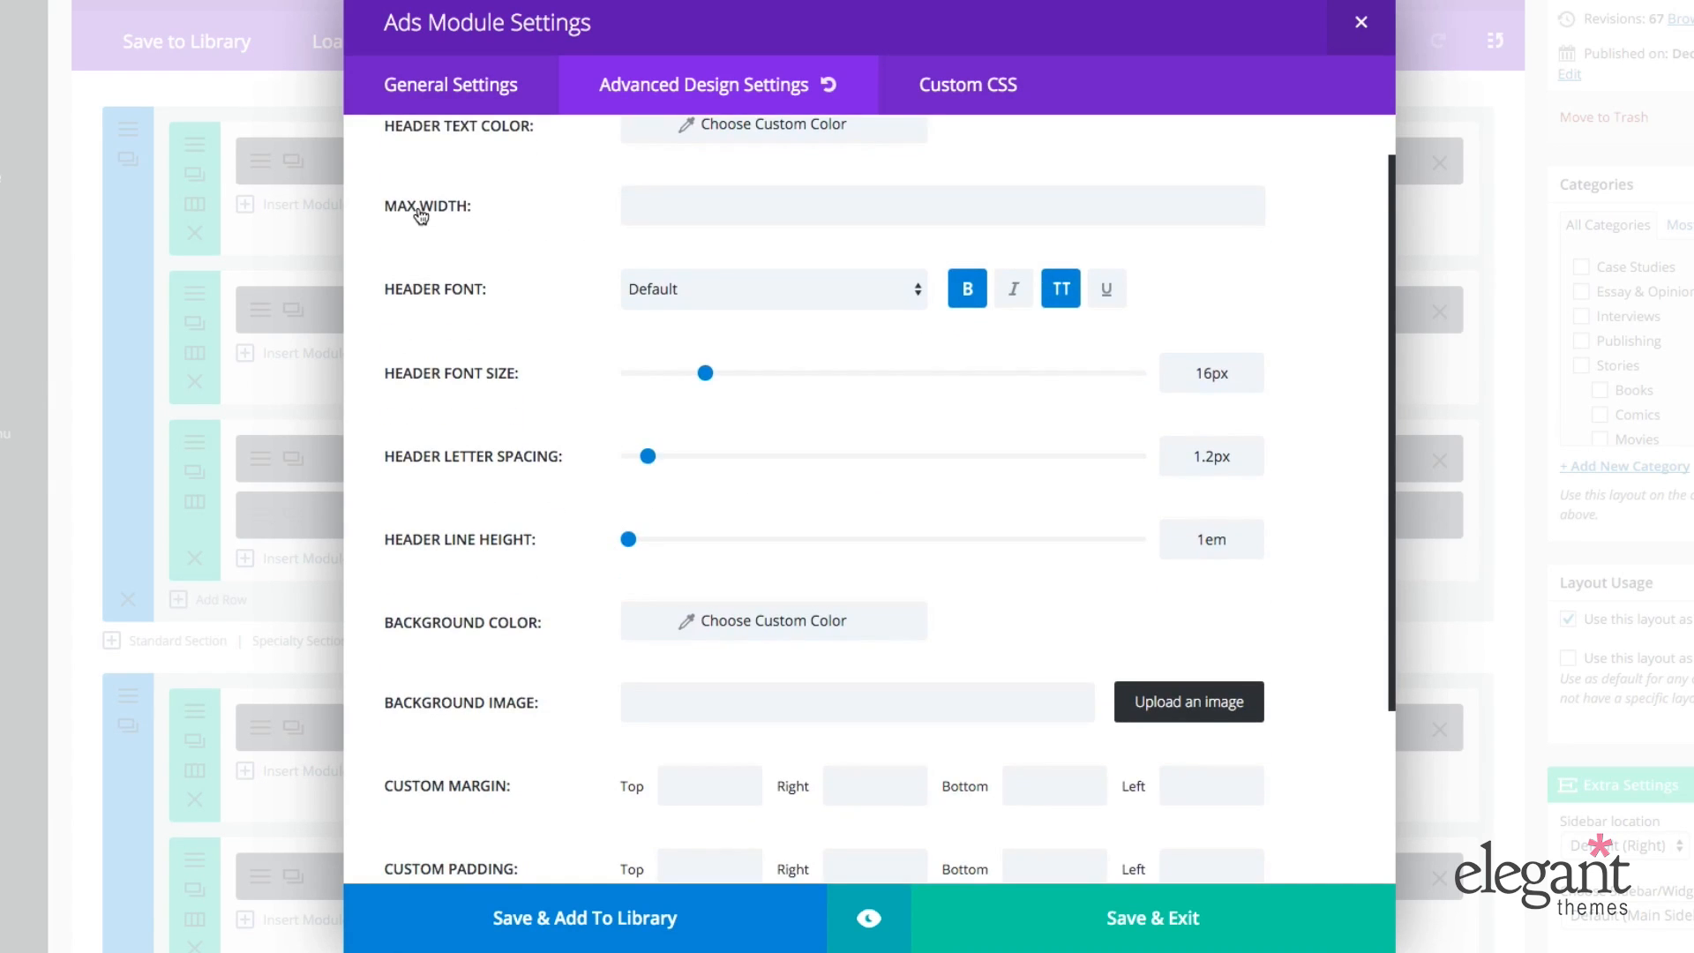
pyautogui.click(703, 208)
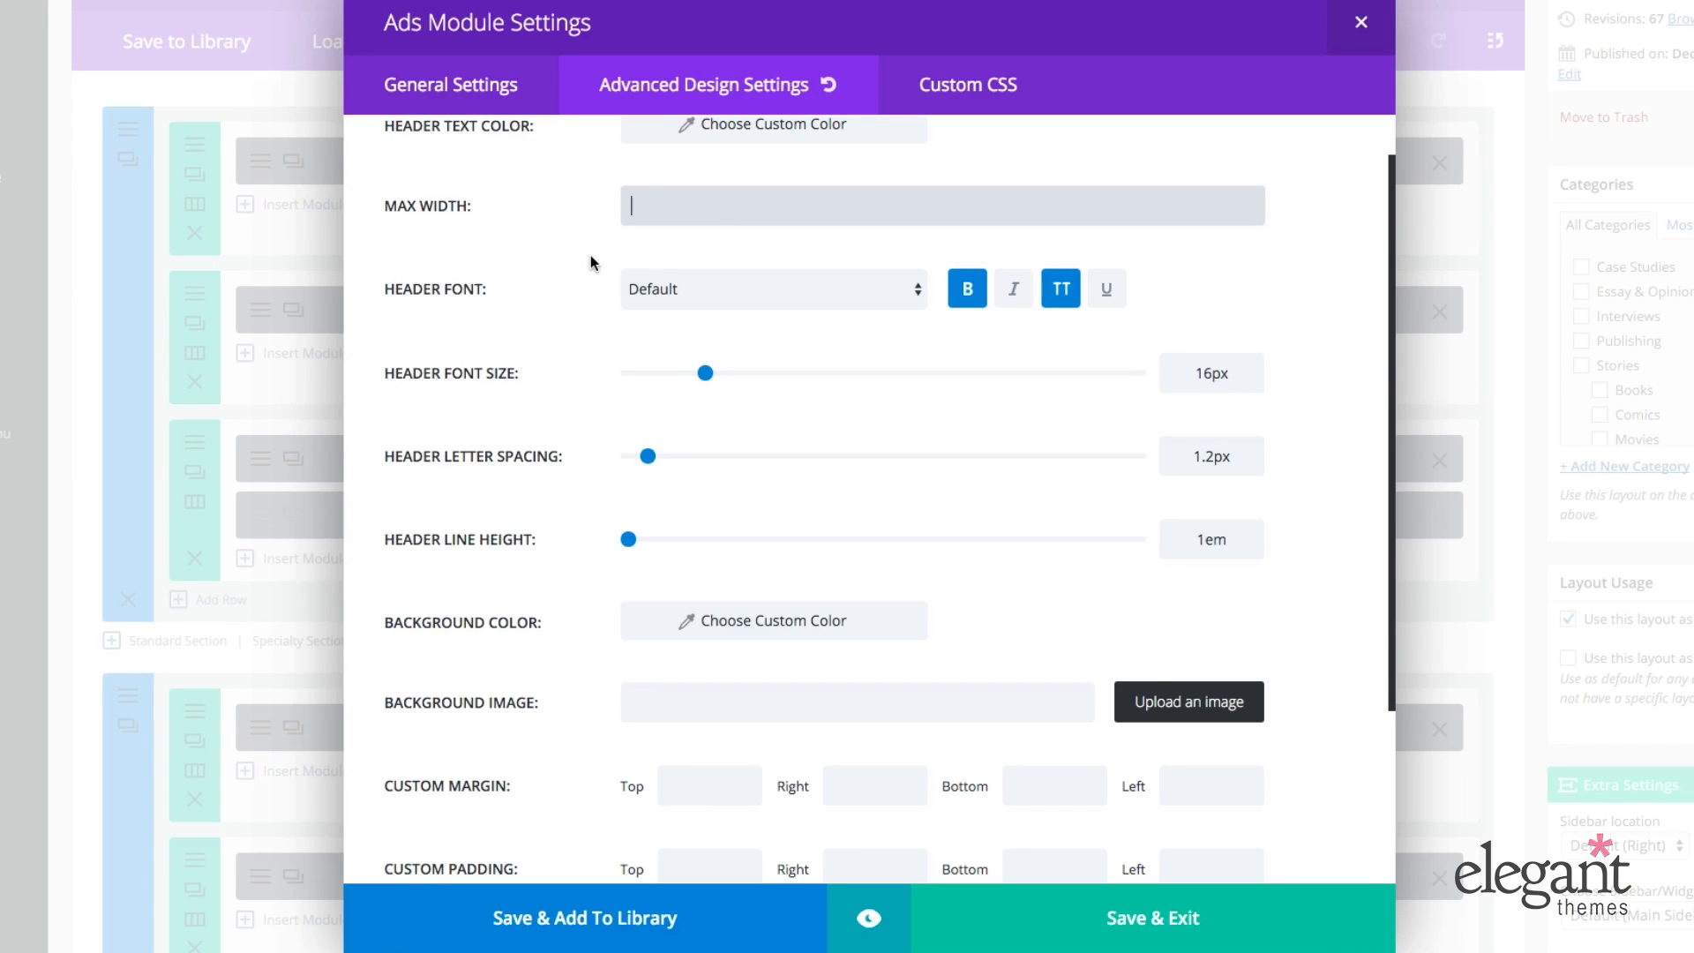
pyautogui.scroll(-2, 590, 257)
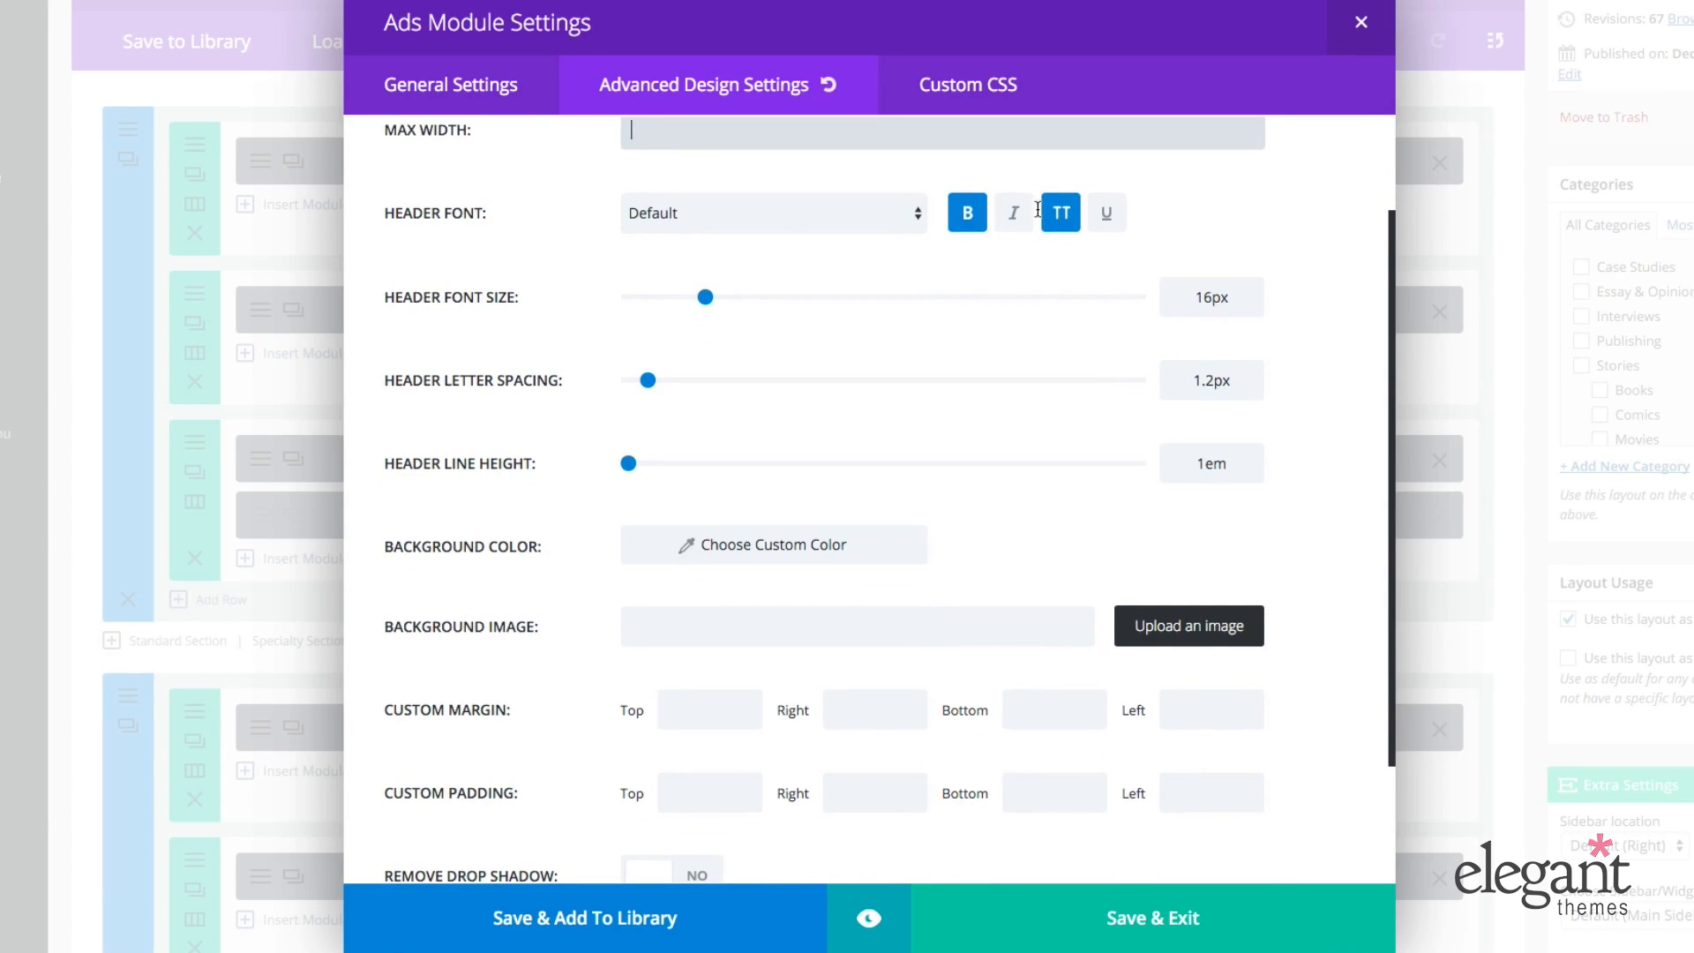
pyautogui.scroll(-1, 530, 307)
pyautogui.scroll(-1, 534, 306)
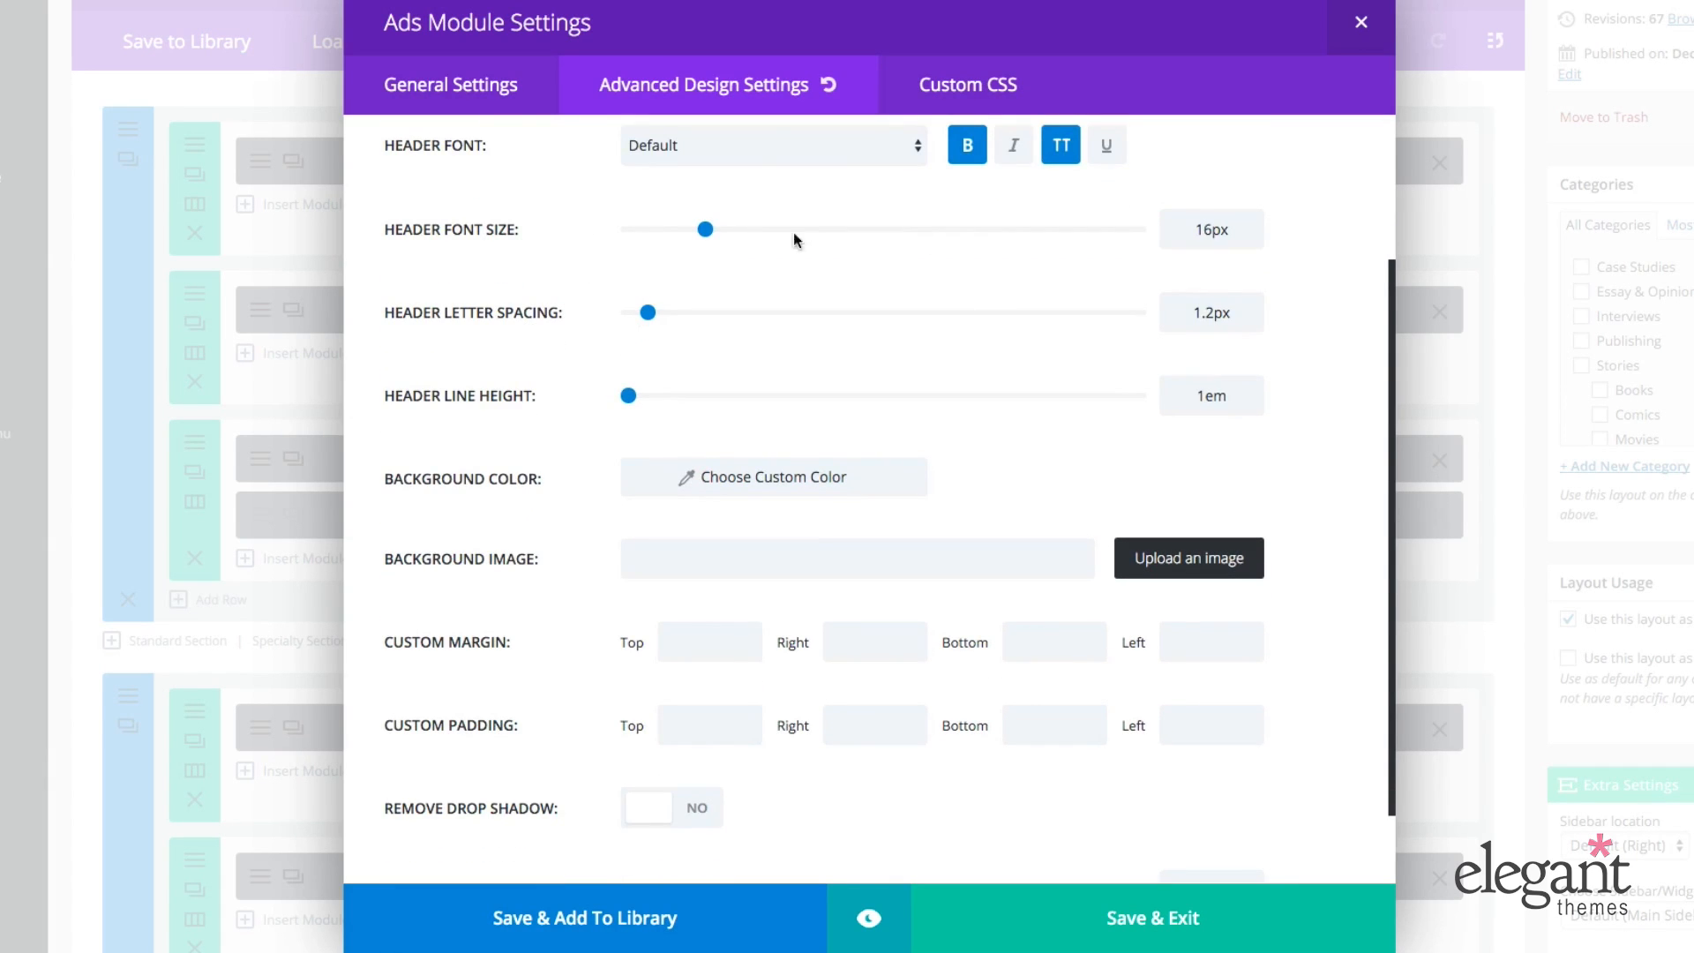
pyautogui.click(1244, 228)
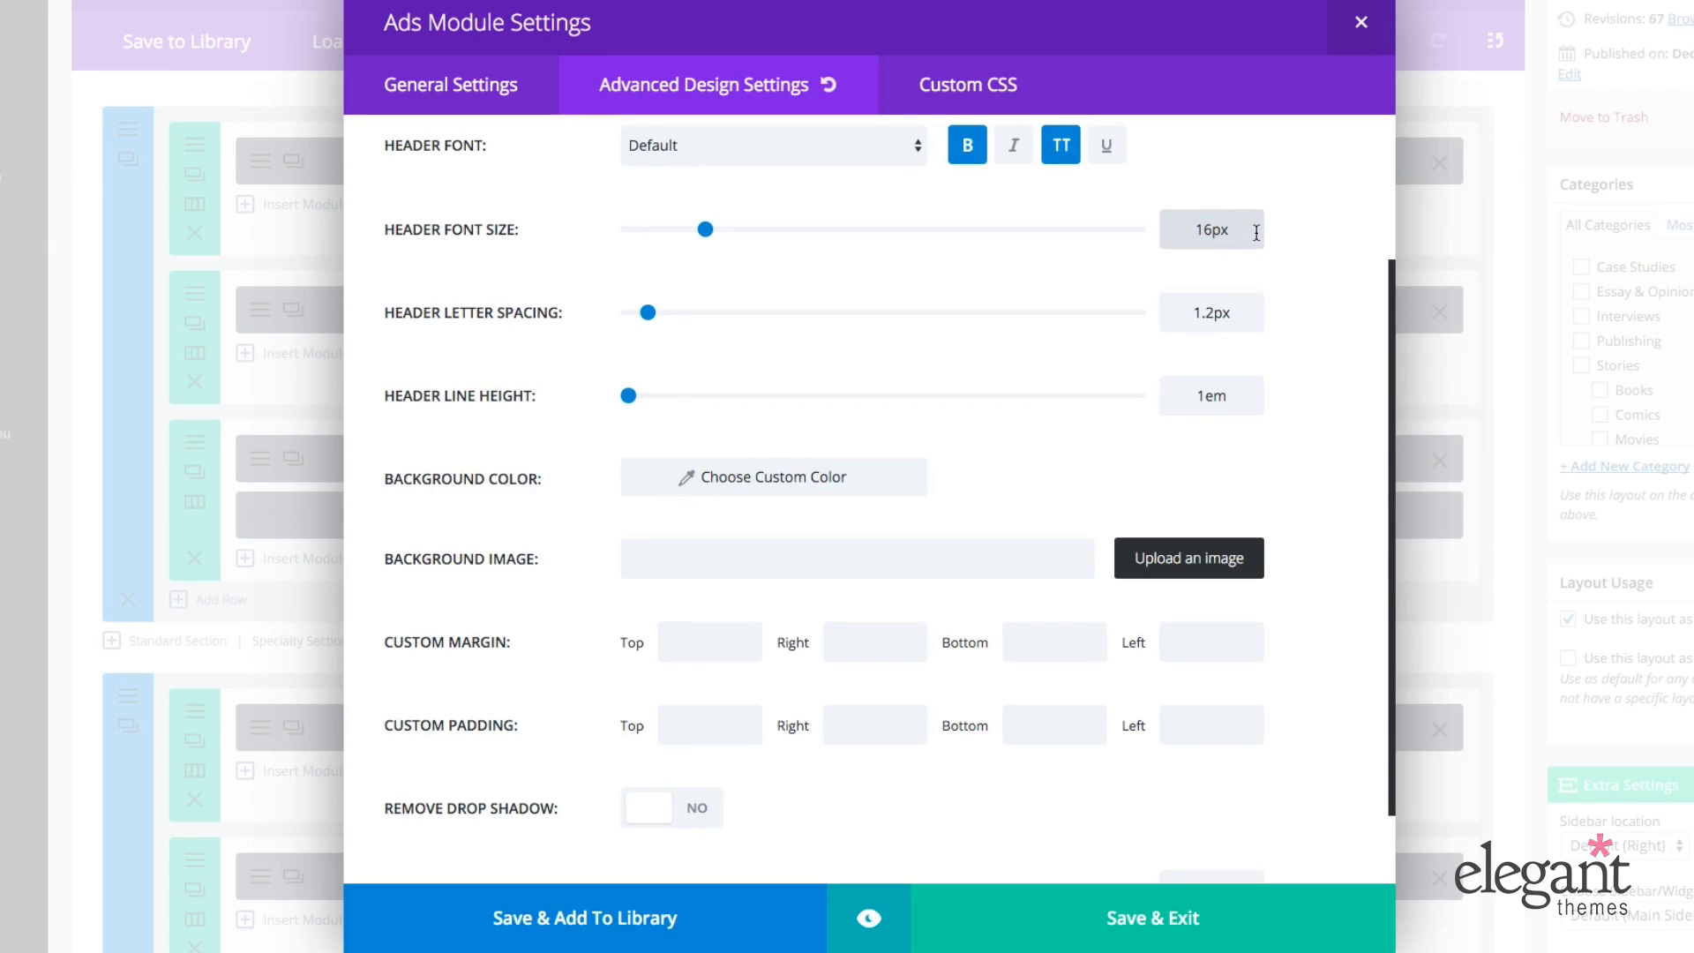
pyautogui.scroll(-1, 529, 378)
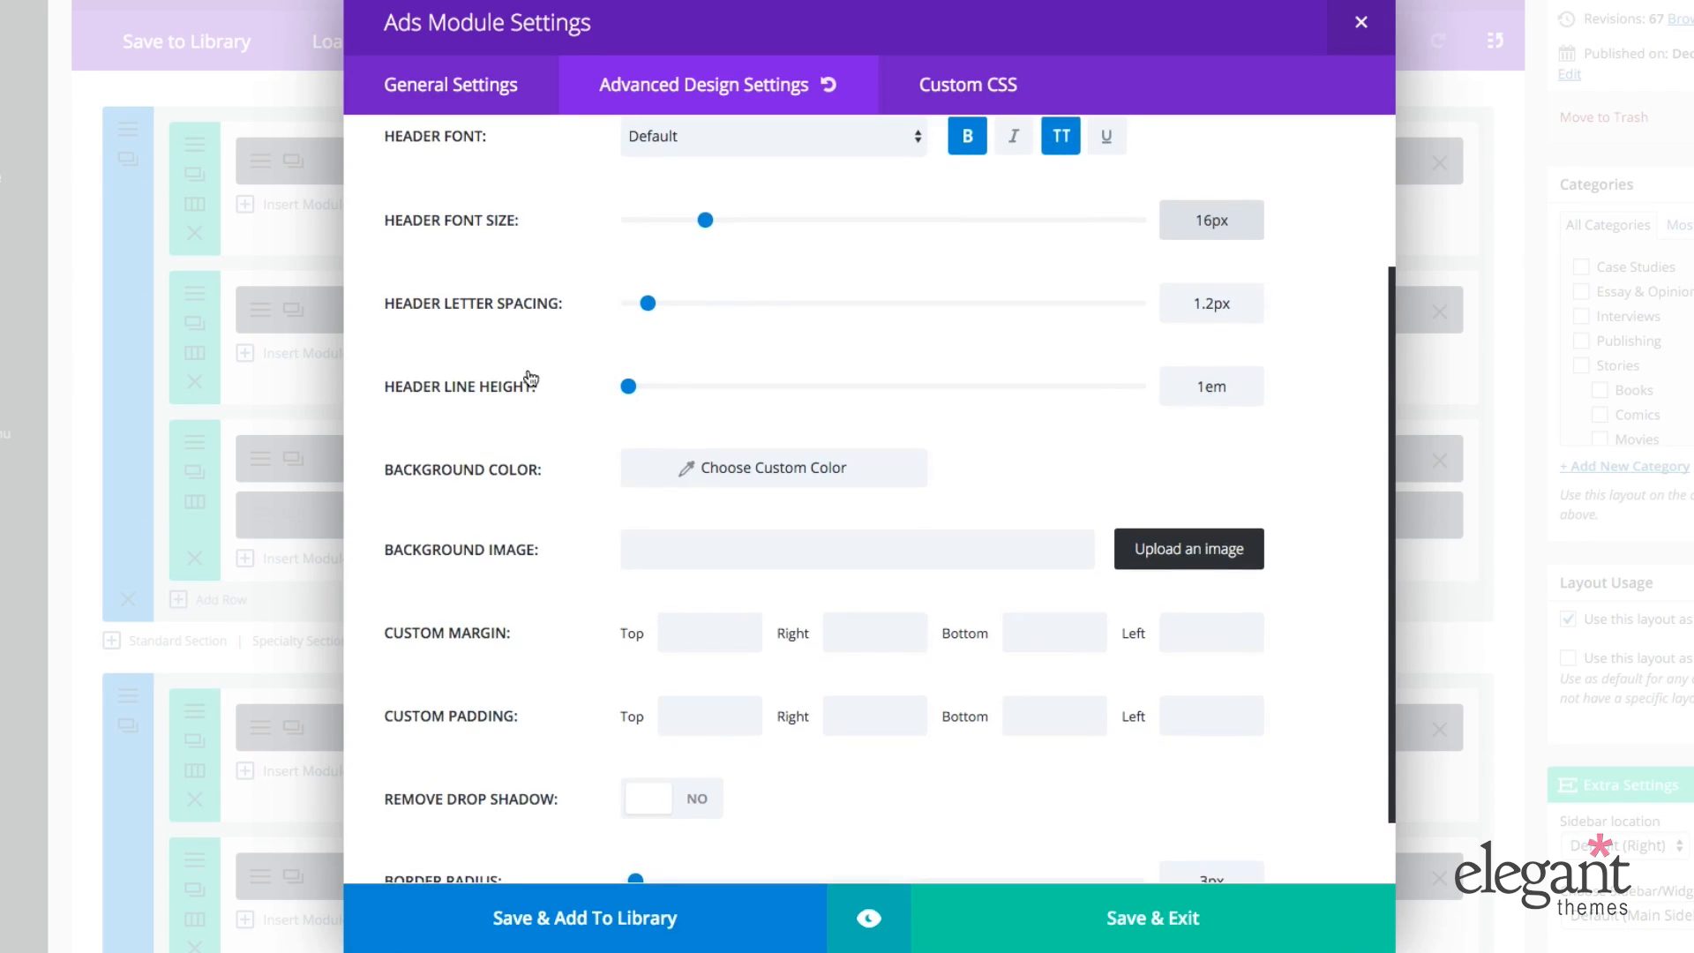
pyautogui.scroll(-3, 596, 376)
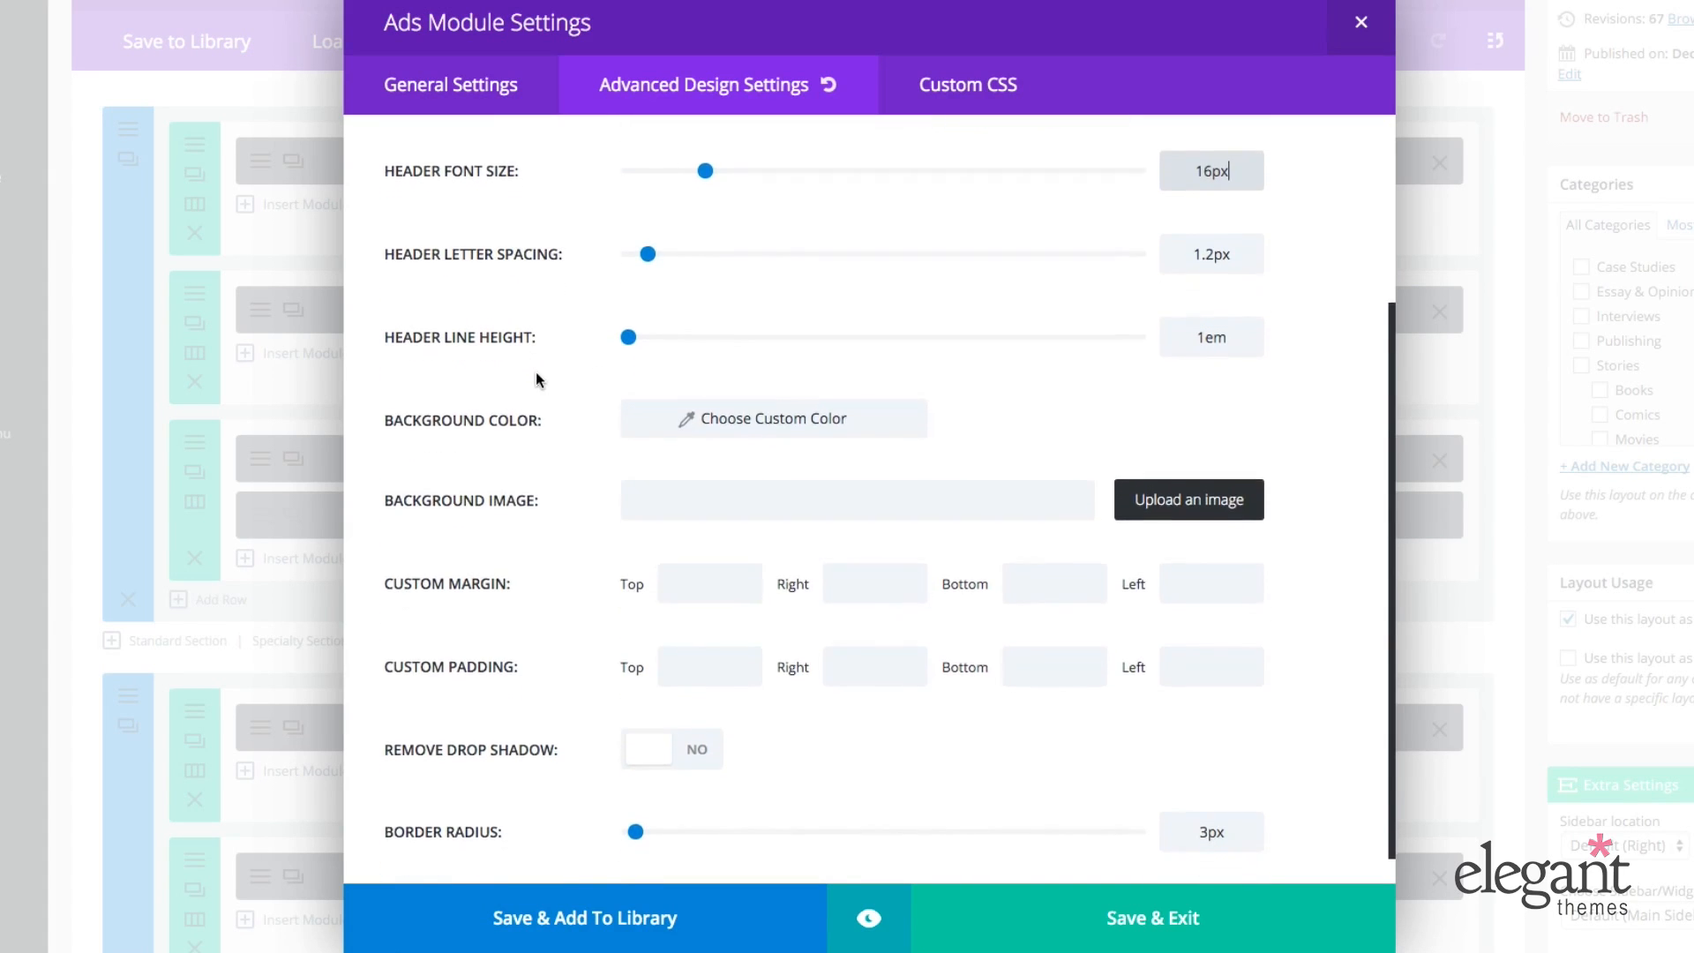
# Step: Examine the Ads module's background color, background image, custom margin and custom padding options
pyautogui.scroll(5, 541, 381)
pyautogui.scroll(-2, 558, 613)
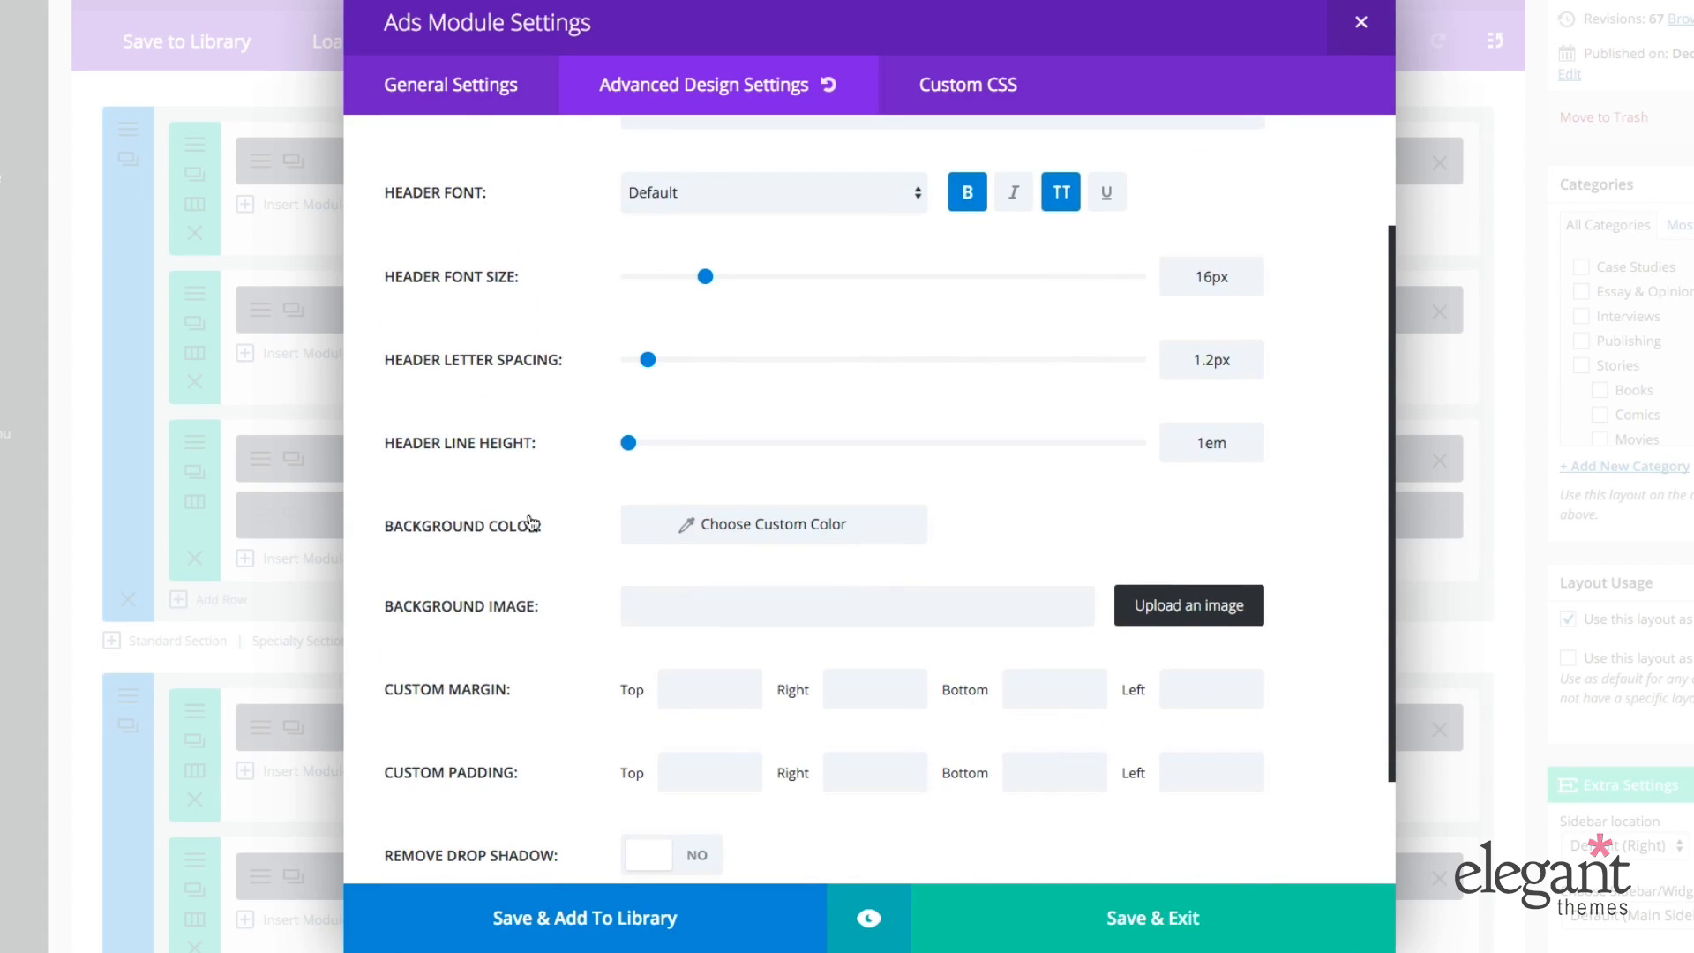
pyautogui.click(691, 605)
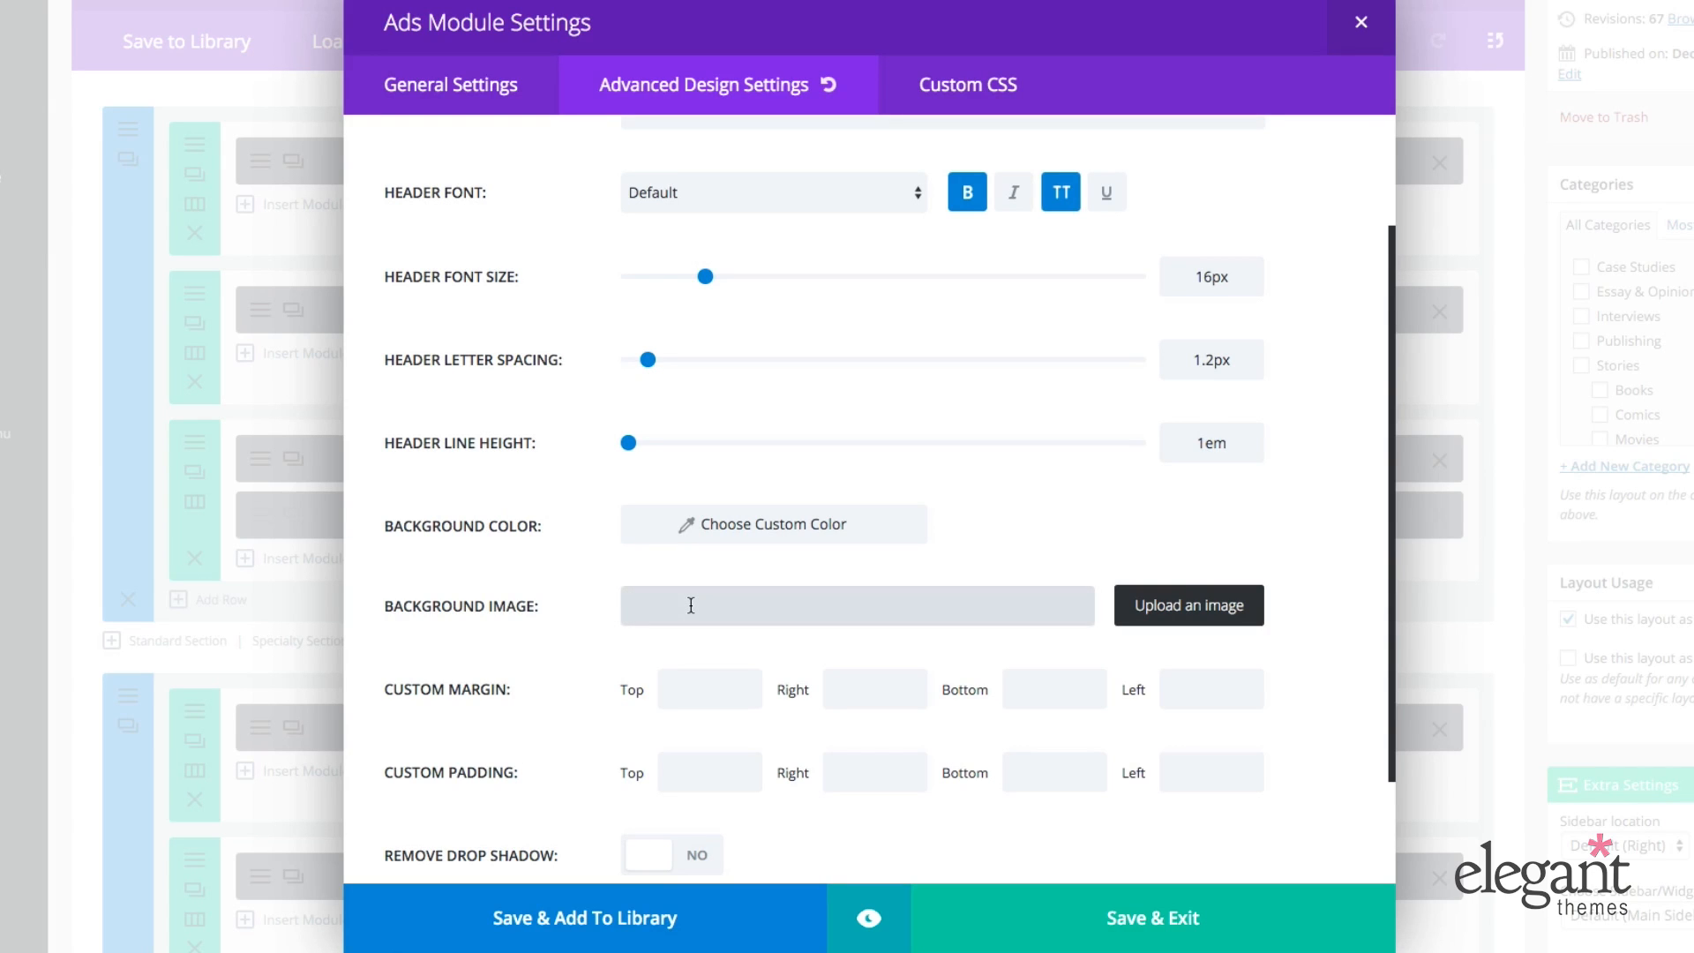
pyautogui.scroll(-3, 554, 598)
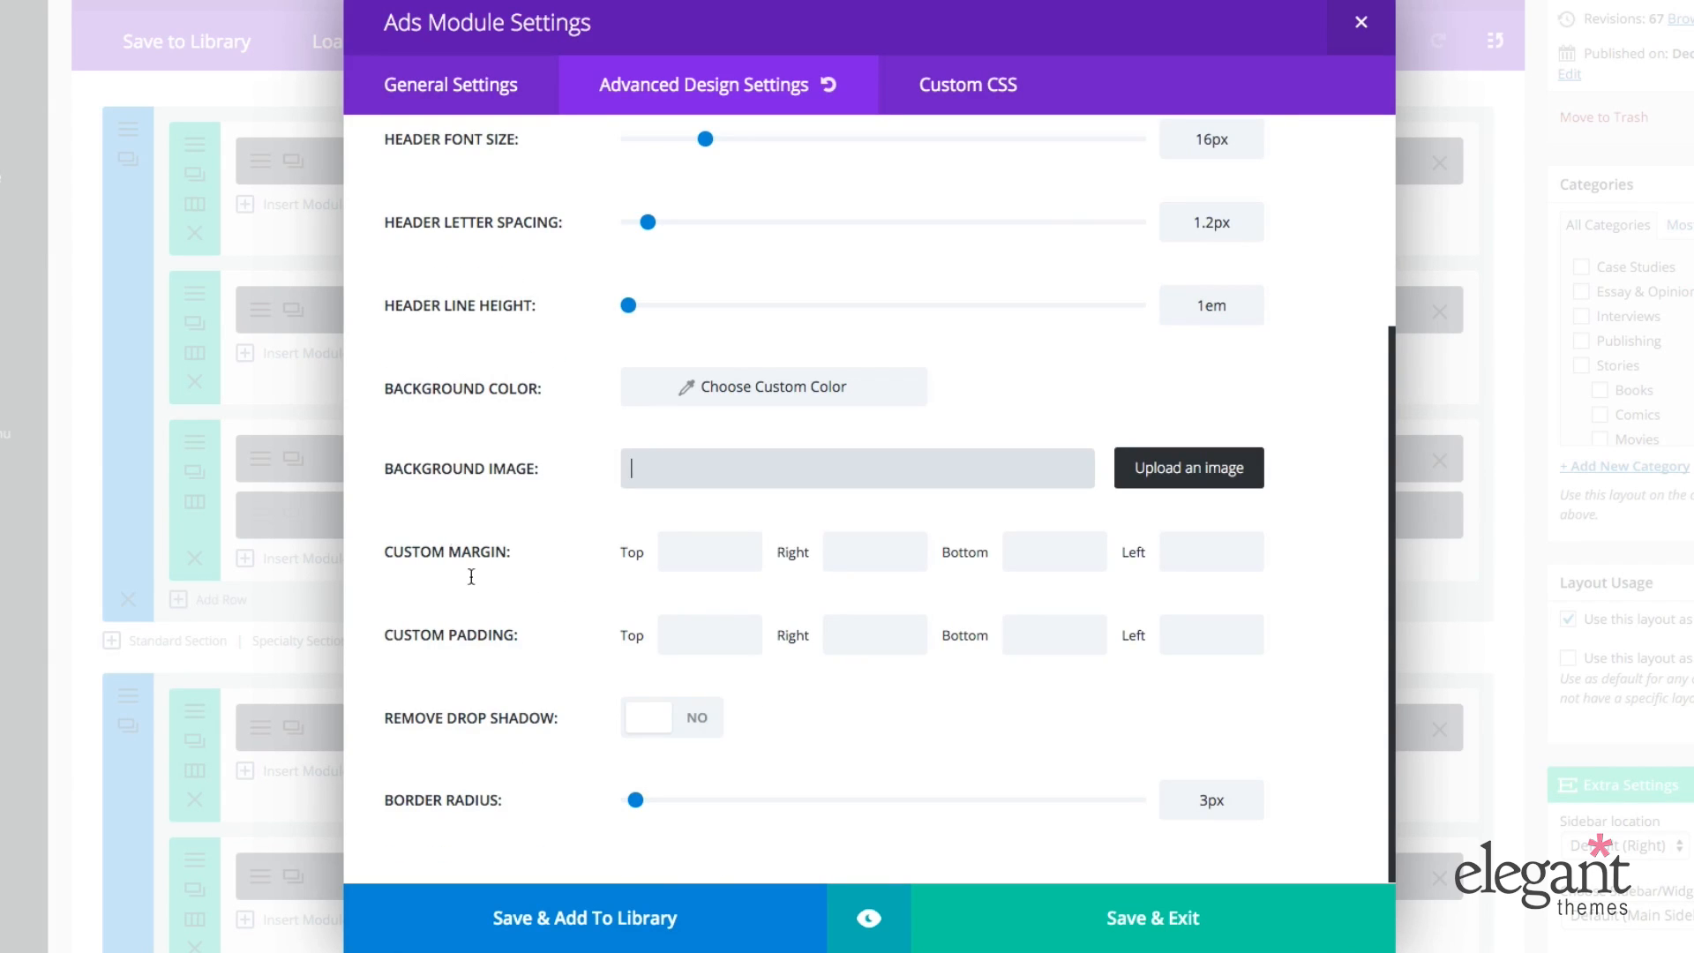
pyautogui.click(722, 553)
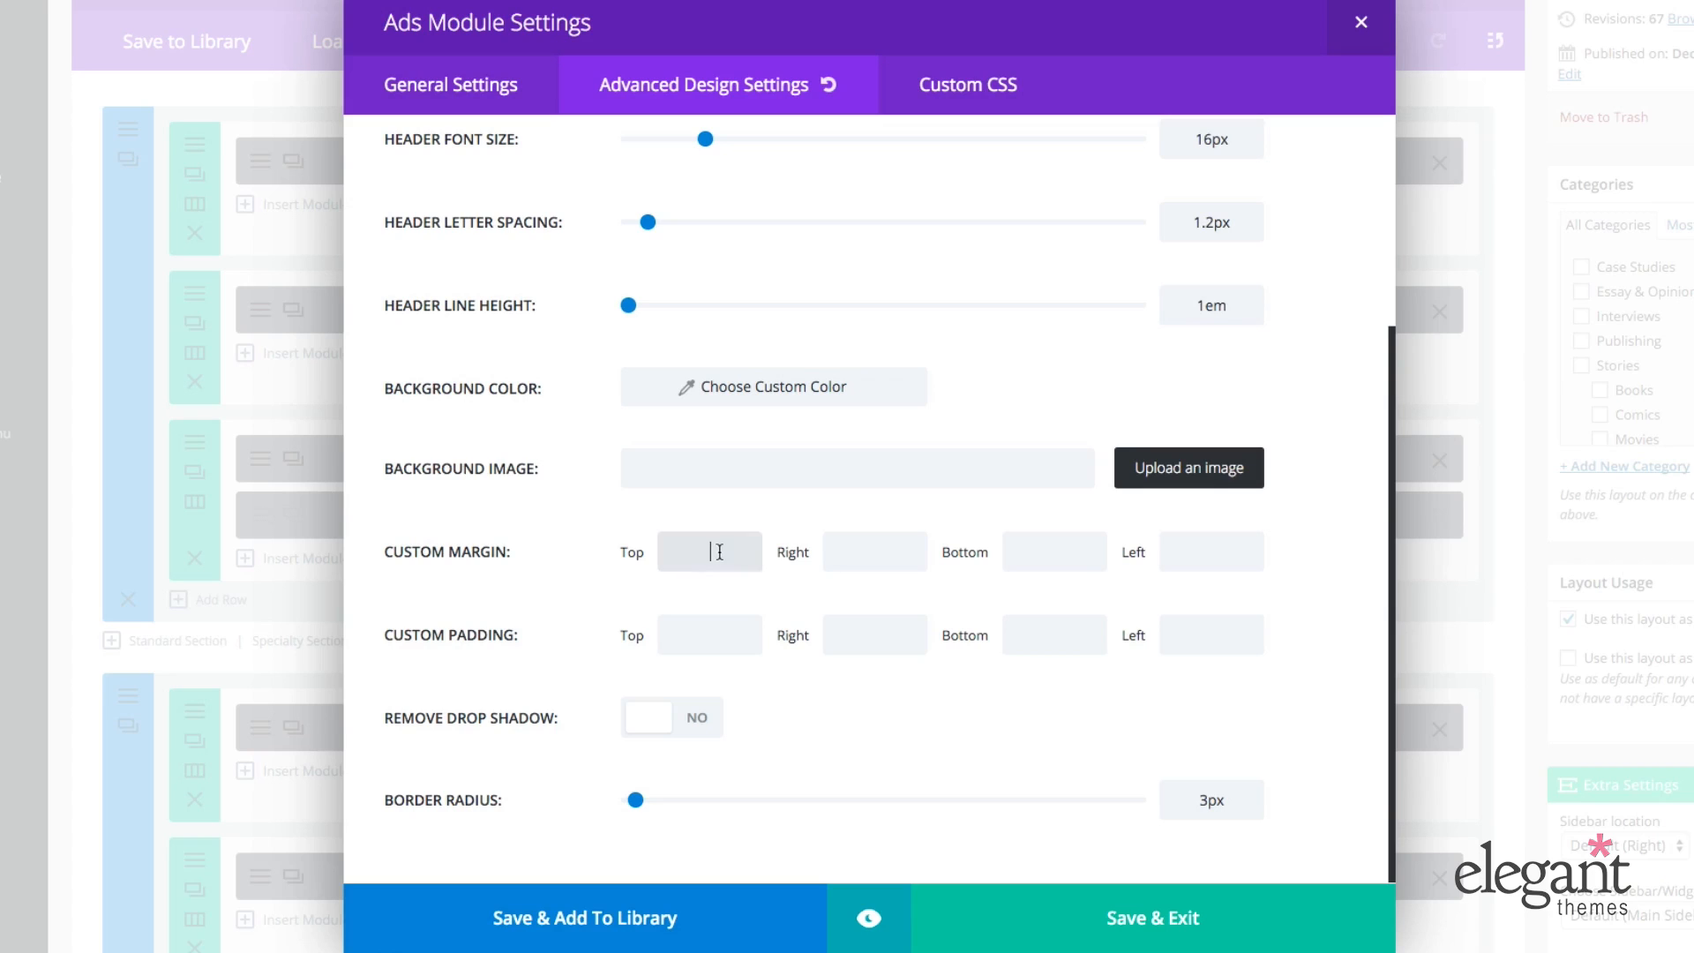
pyautogui.click(880, 551)
pyautogui.click(1040, 551)
pyautogui.click(1207, 551)
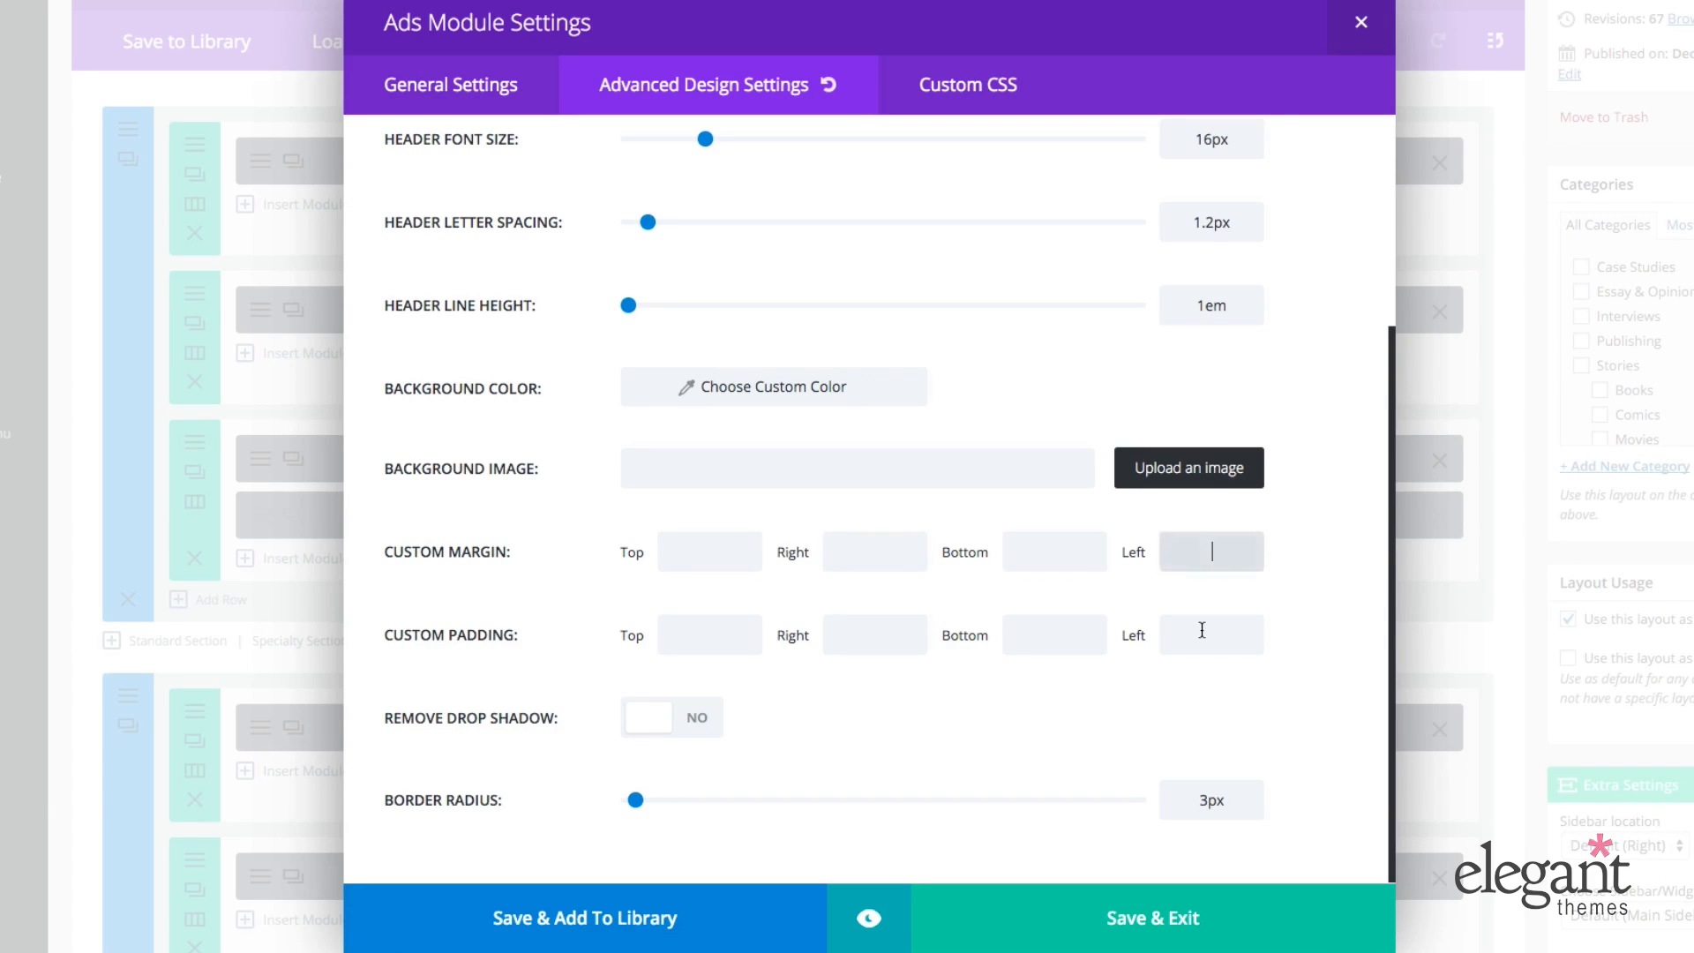
pyautogui.click(1202, 630)
pyautogui.click(1057, 635)
pyautogui.click(834, 635)
pyautogui.click(738, 623)
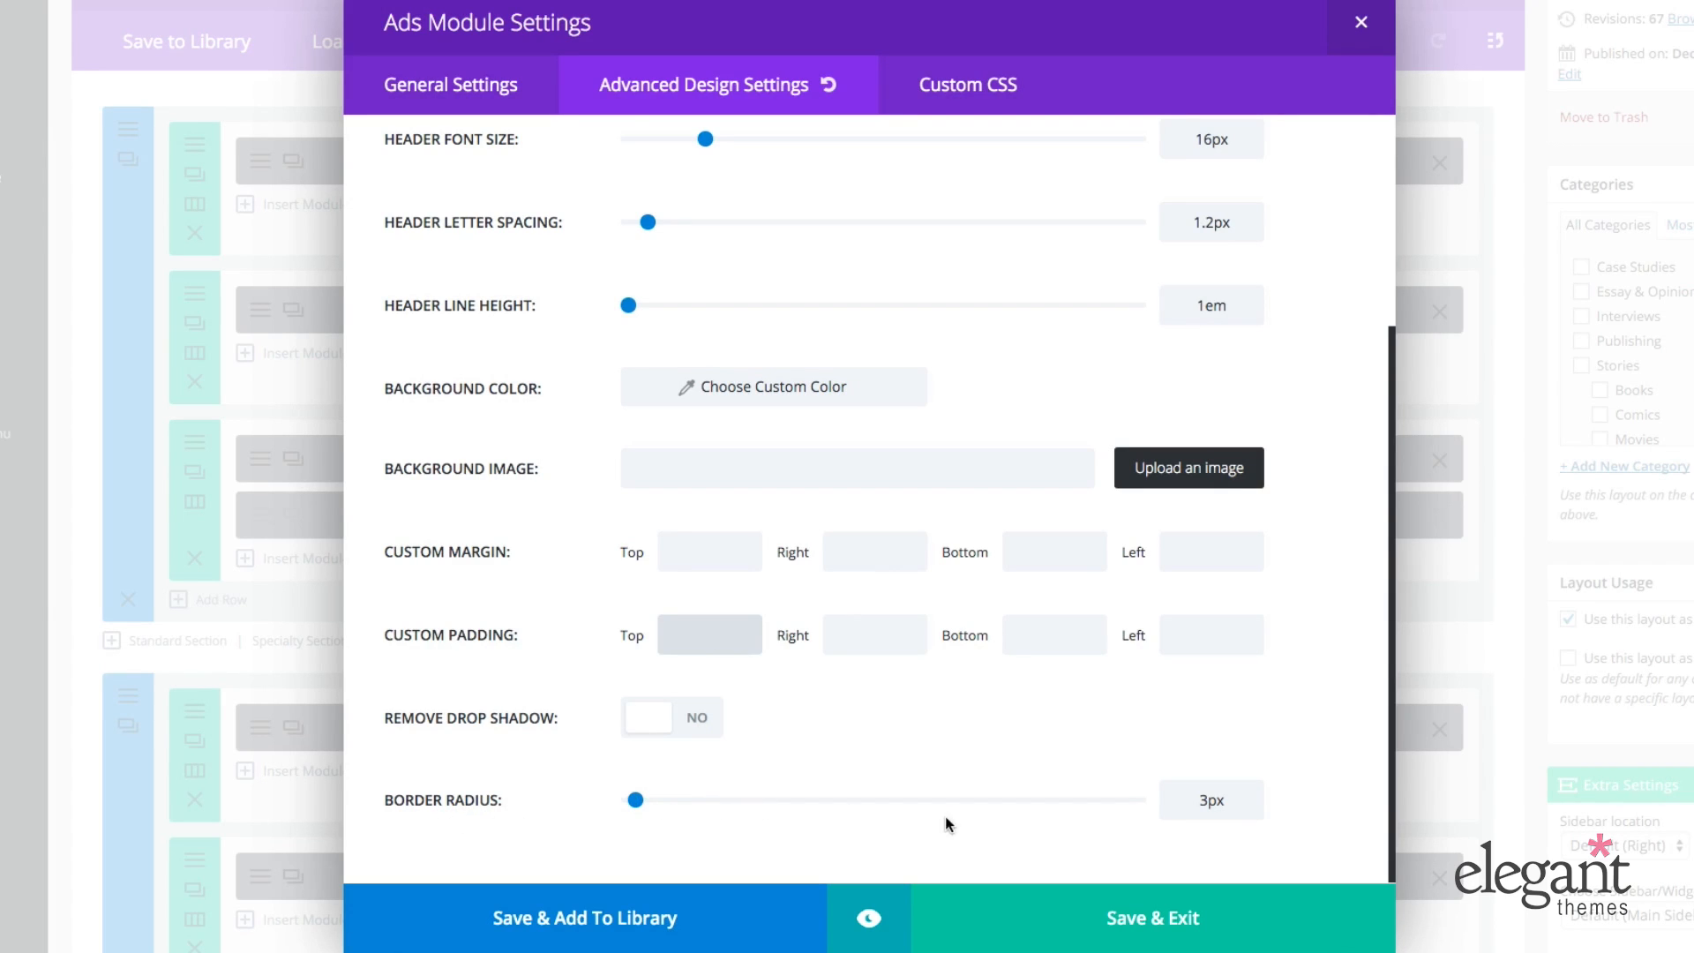
# Step: Examine the Ads module's custom CSS areas, from Before and Main Element through After, Ad Link and Ad Image
pyautogui.click(974, 84)
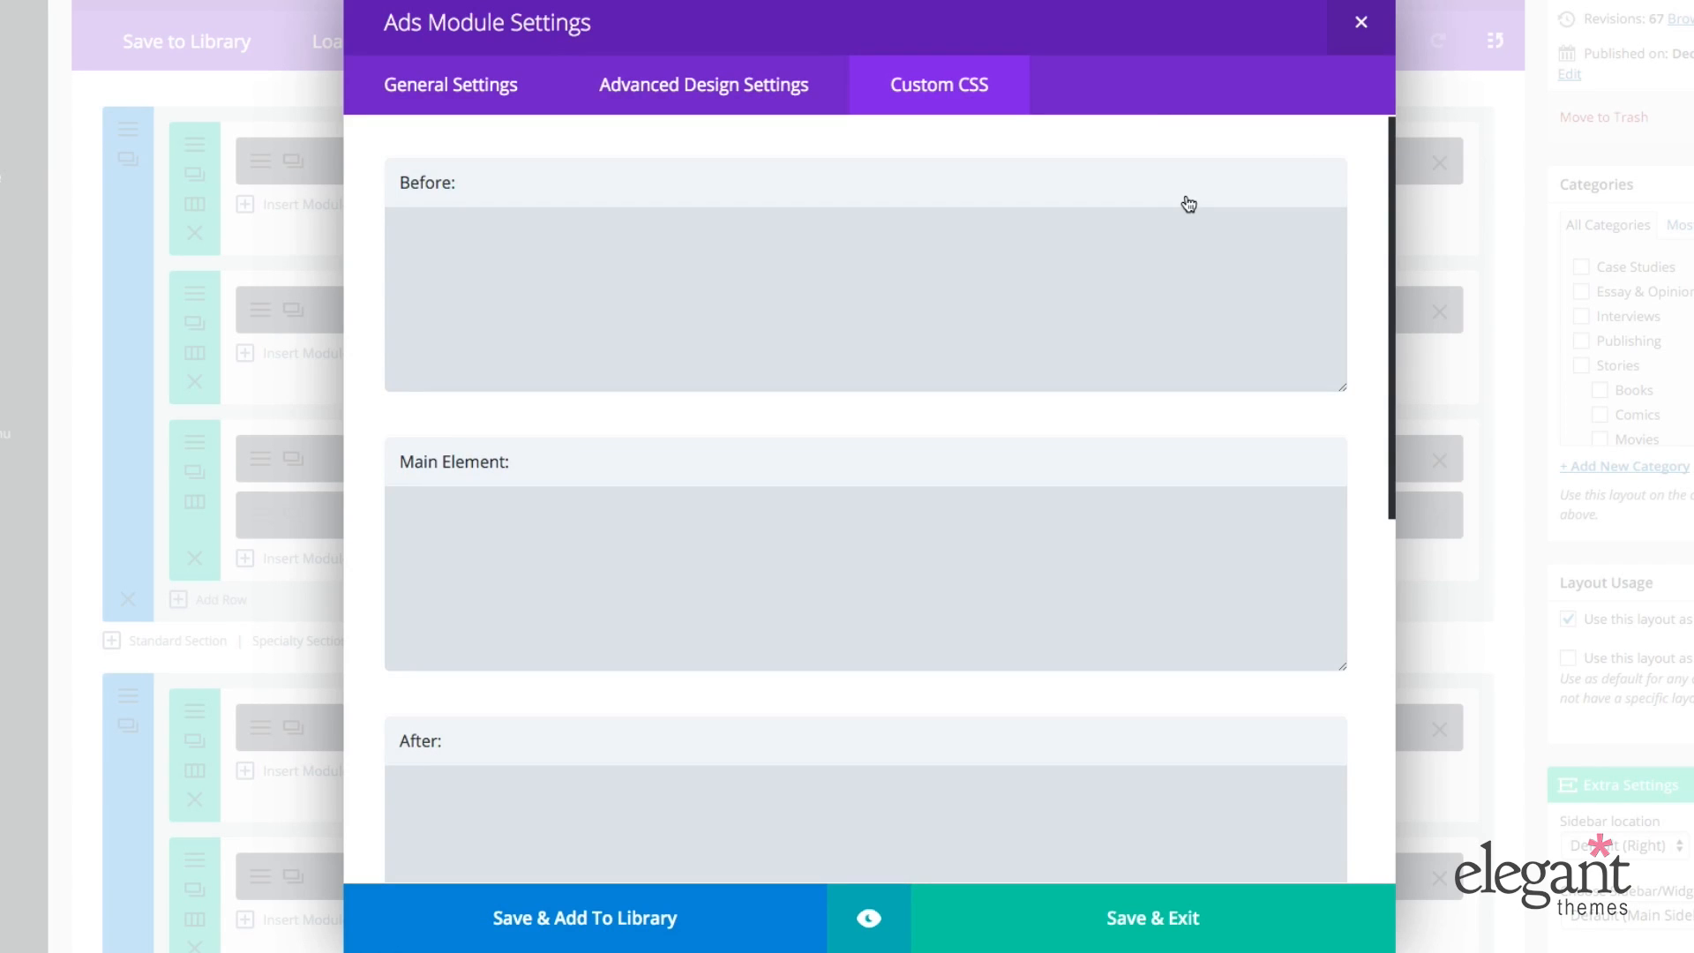
pyautogui.scroll(-1, 1190, 240)
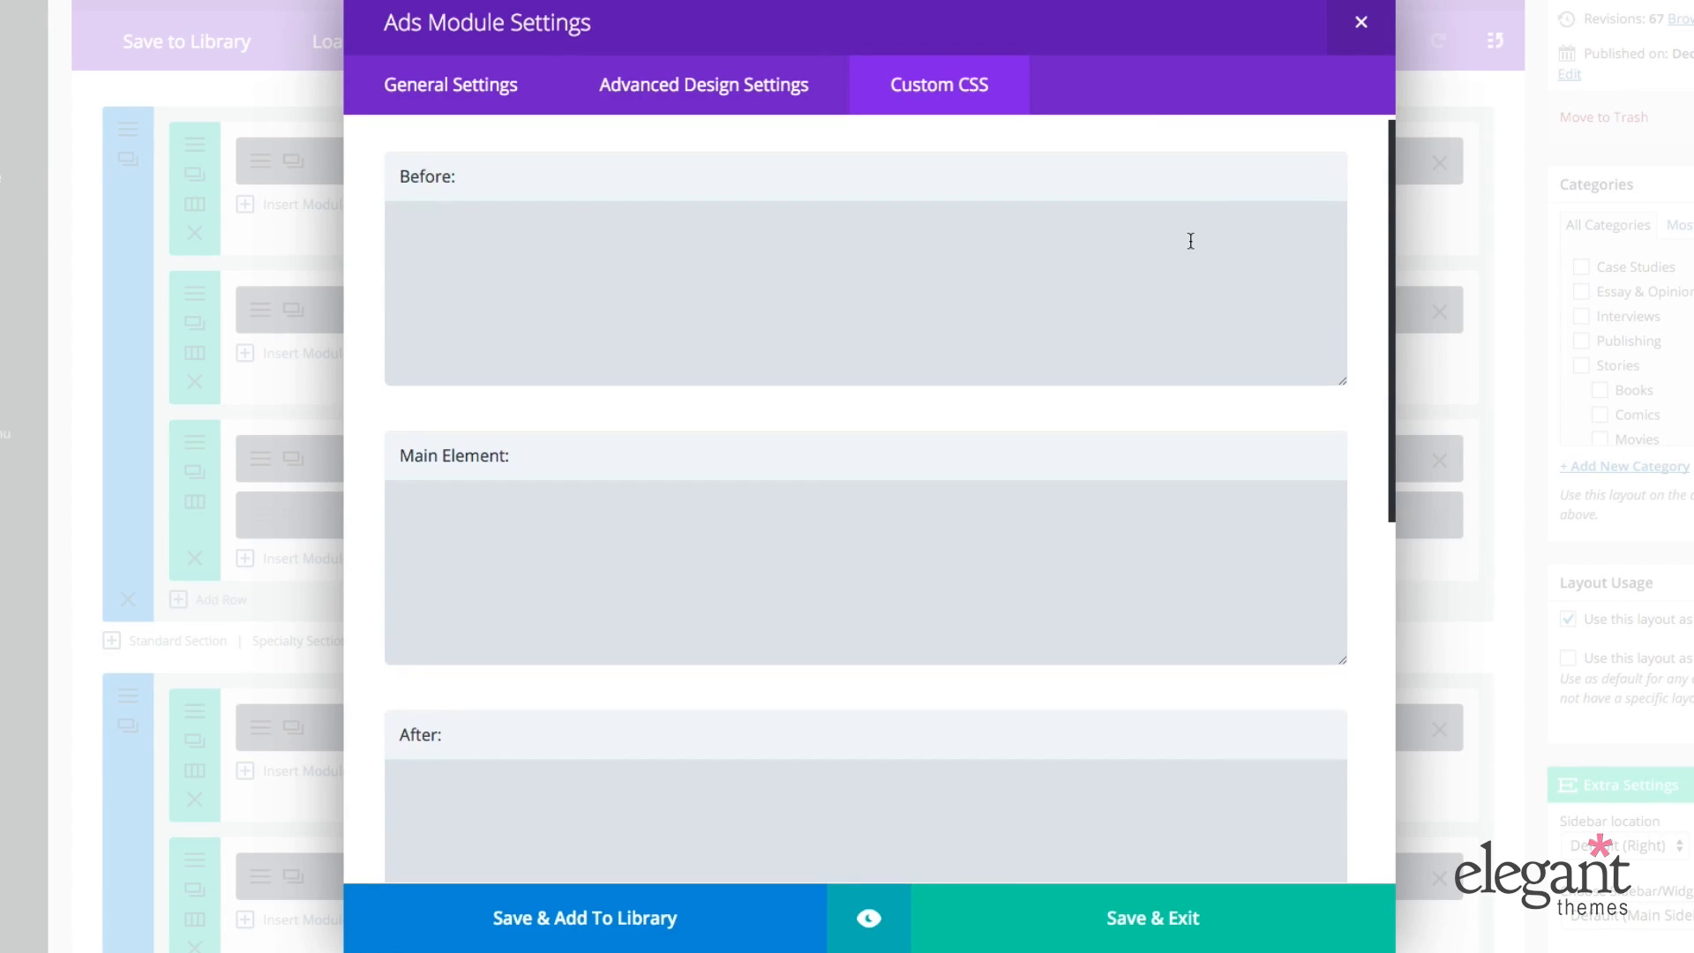
pyautogui.scroll(1, 1190, 240)
pyautogui.click(1189, 242)
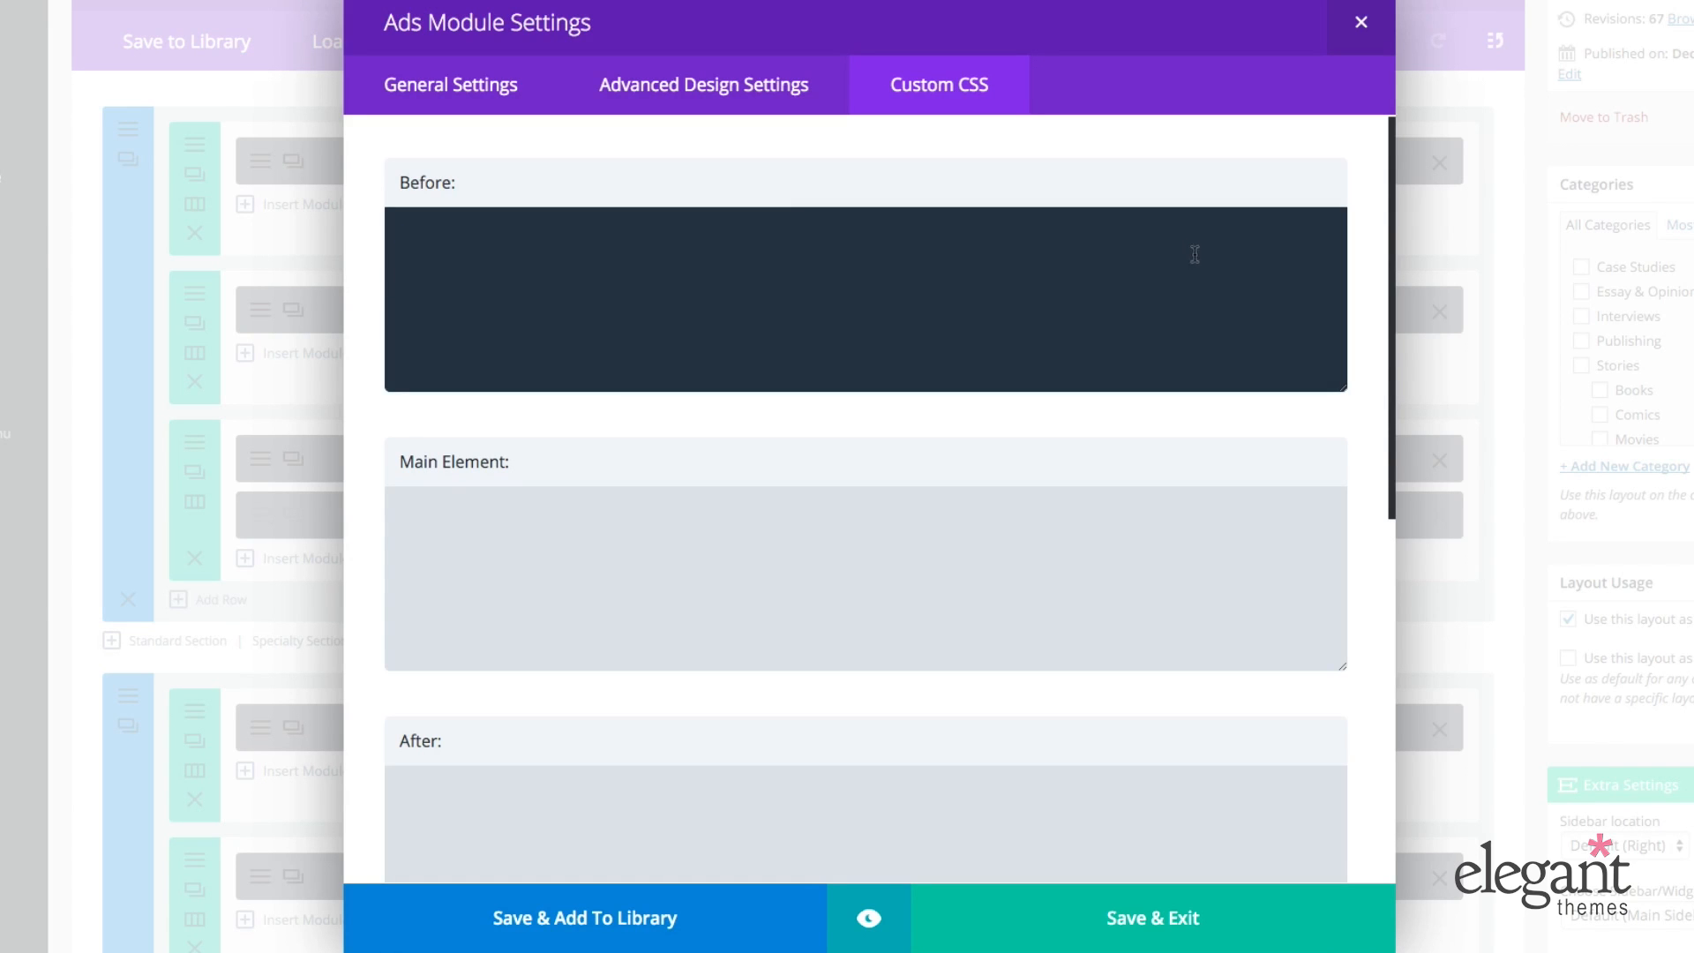
pyautogui.scroll(-2, 1143, 299)
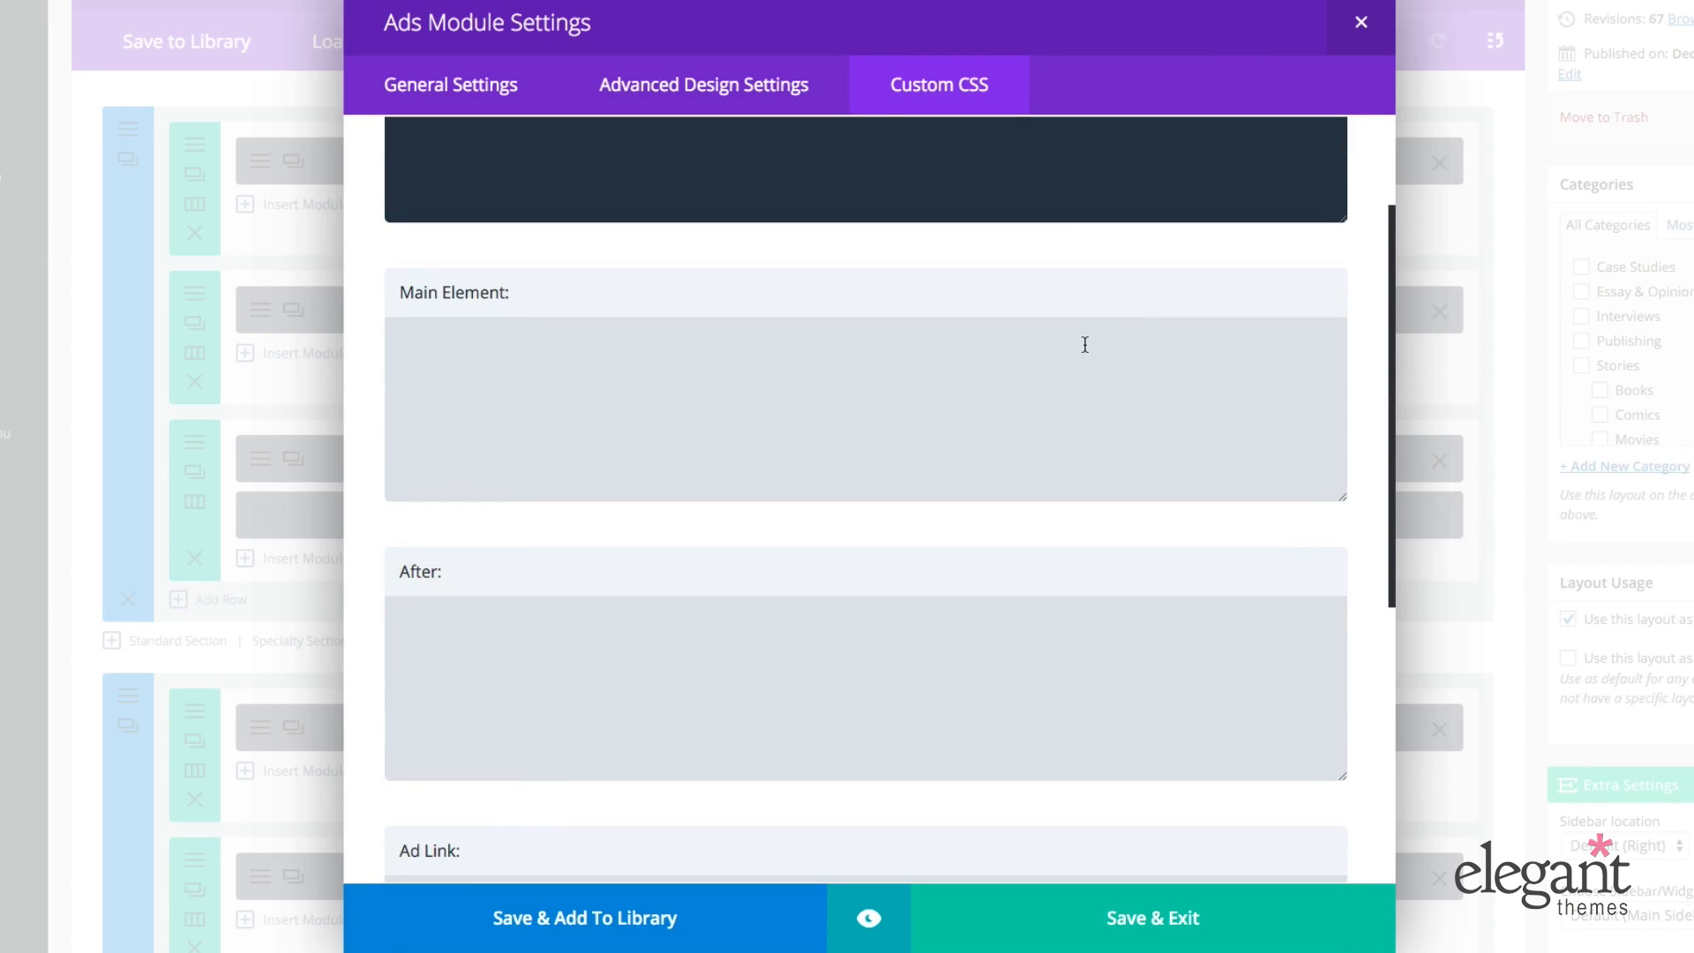
pyautogui.scroll(-4, 1085, 344)
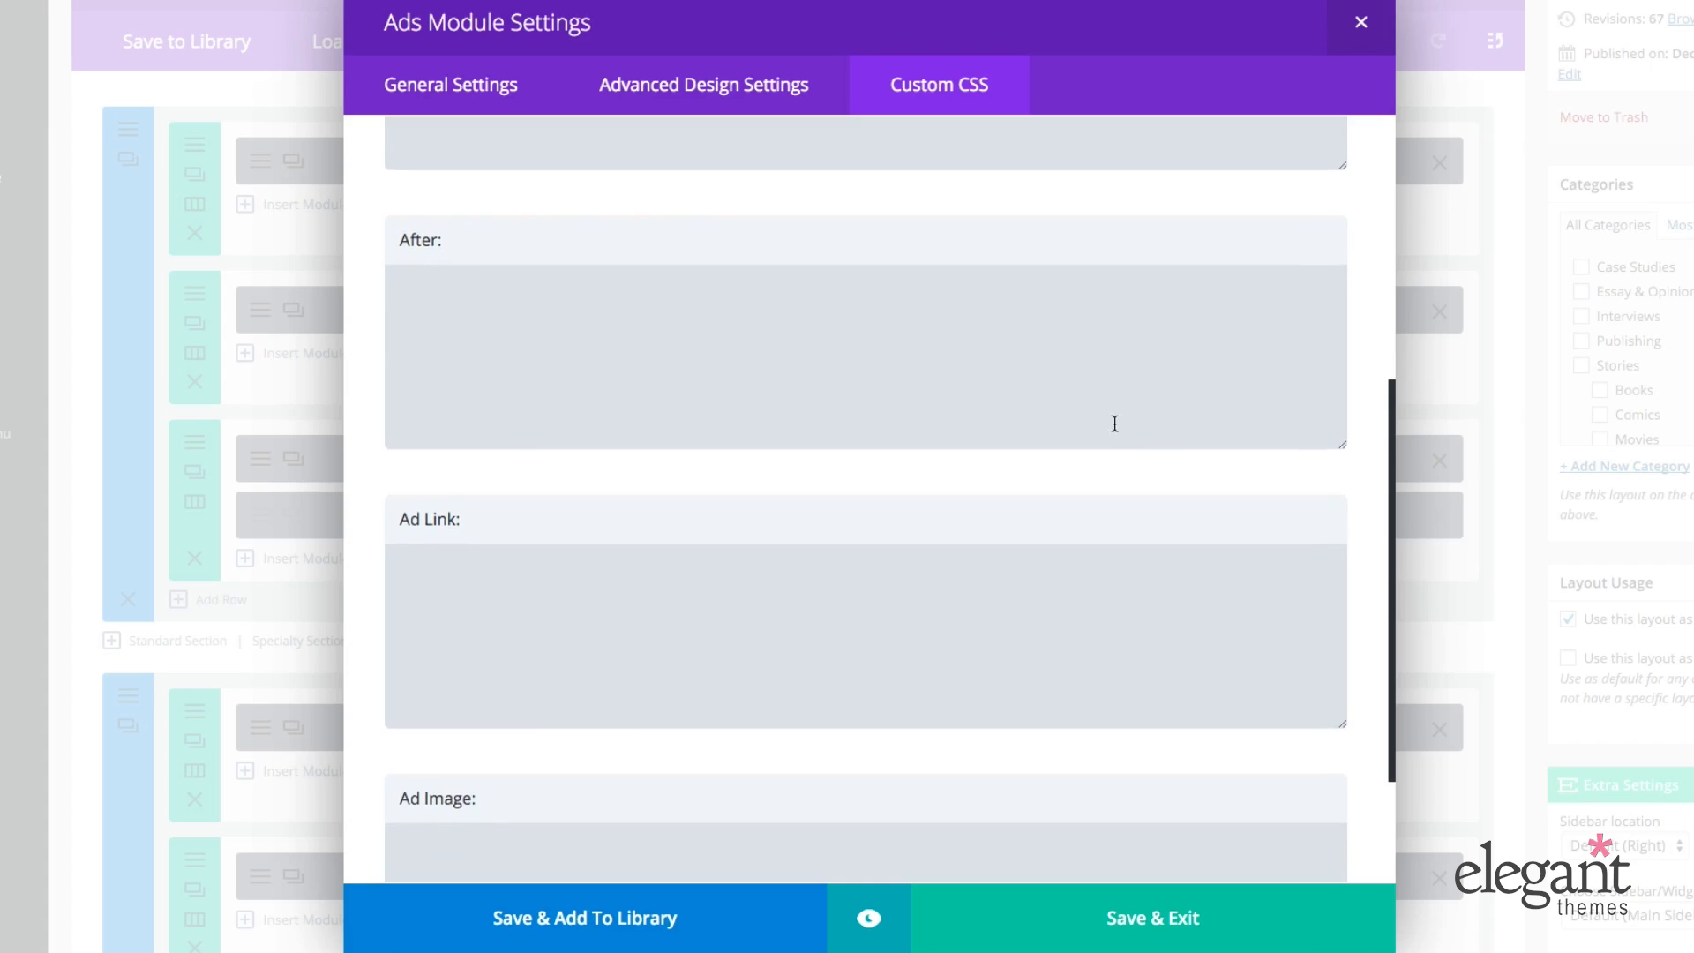
pyautogui.scroll(-3, 781, 464)
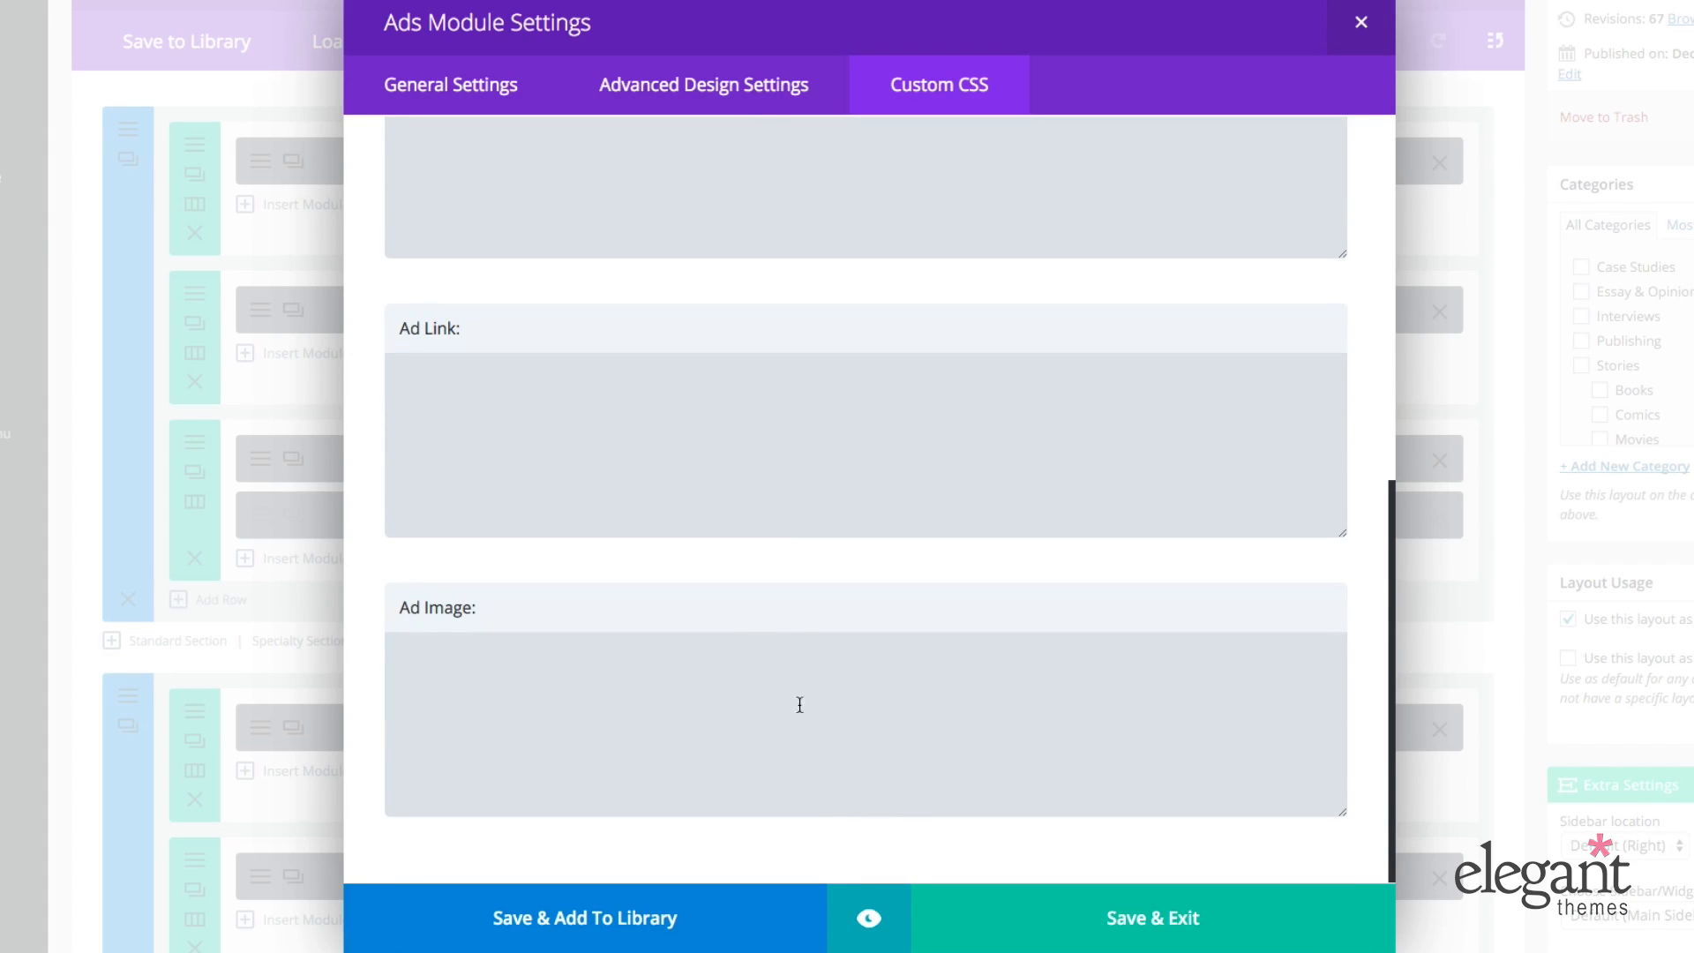
pyautogui.scroll(8, 794, 737)
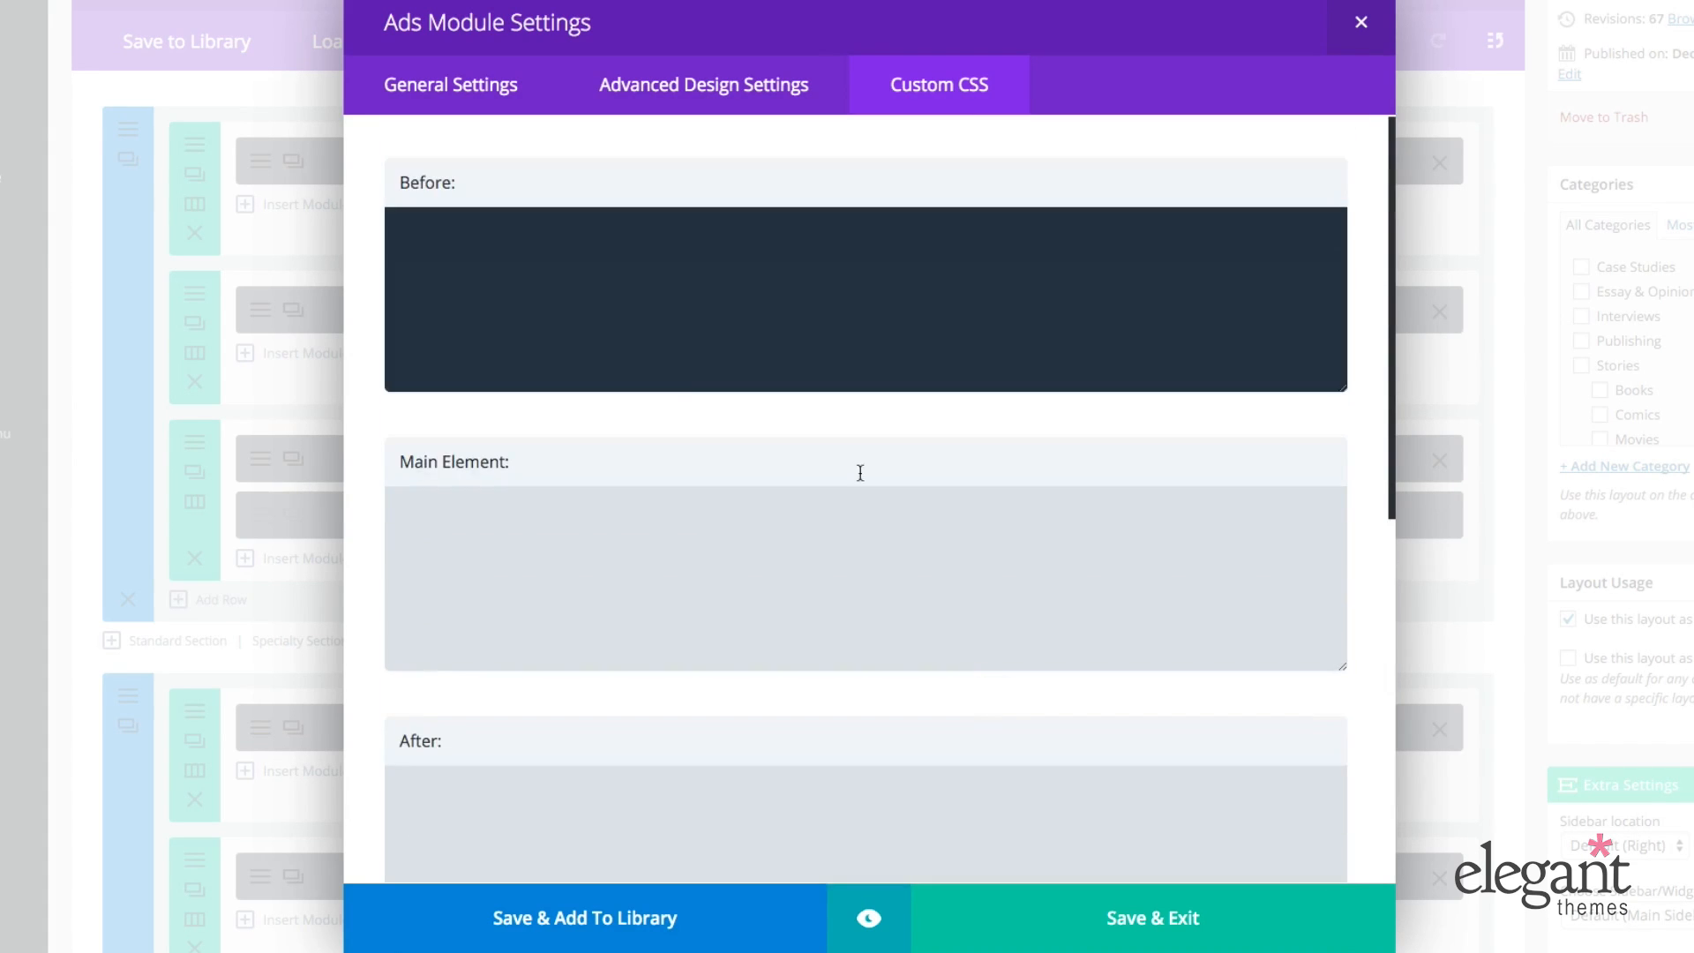
pyautogui.click(678, 516)
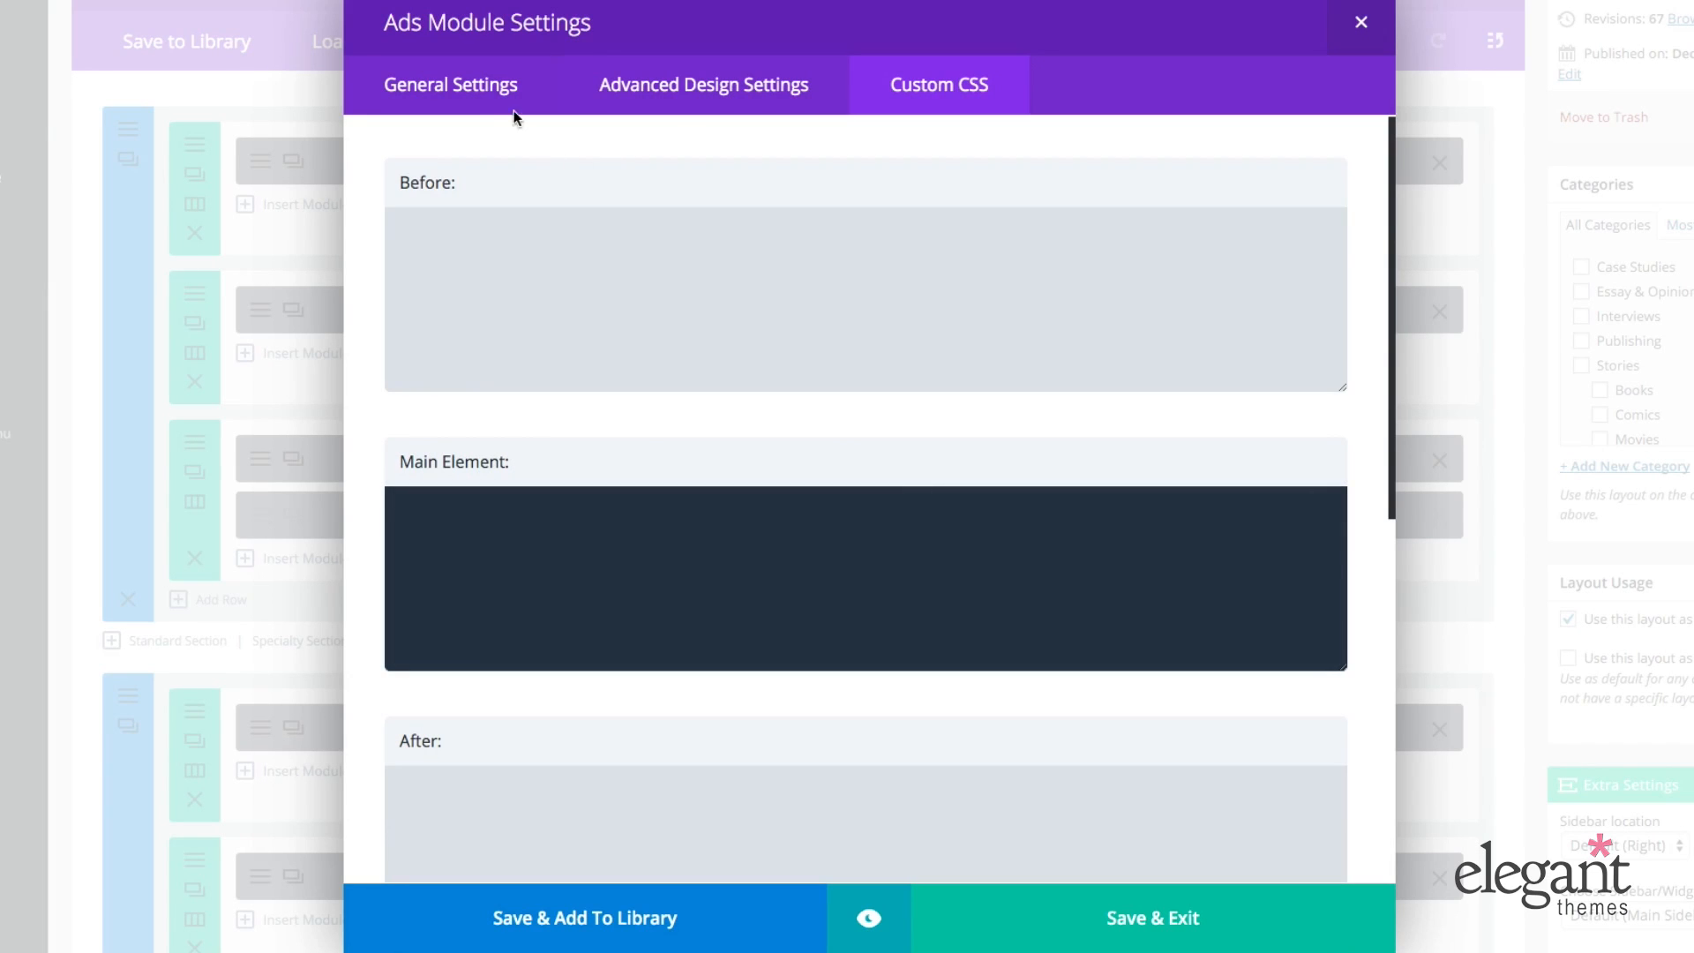
pyautogui.click(657, 322)
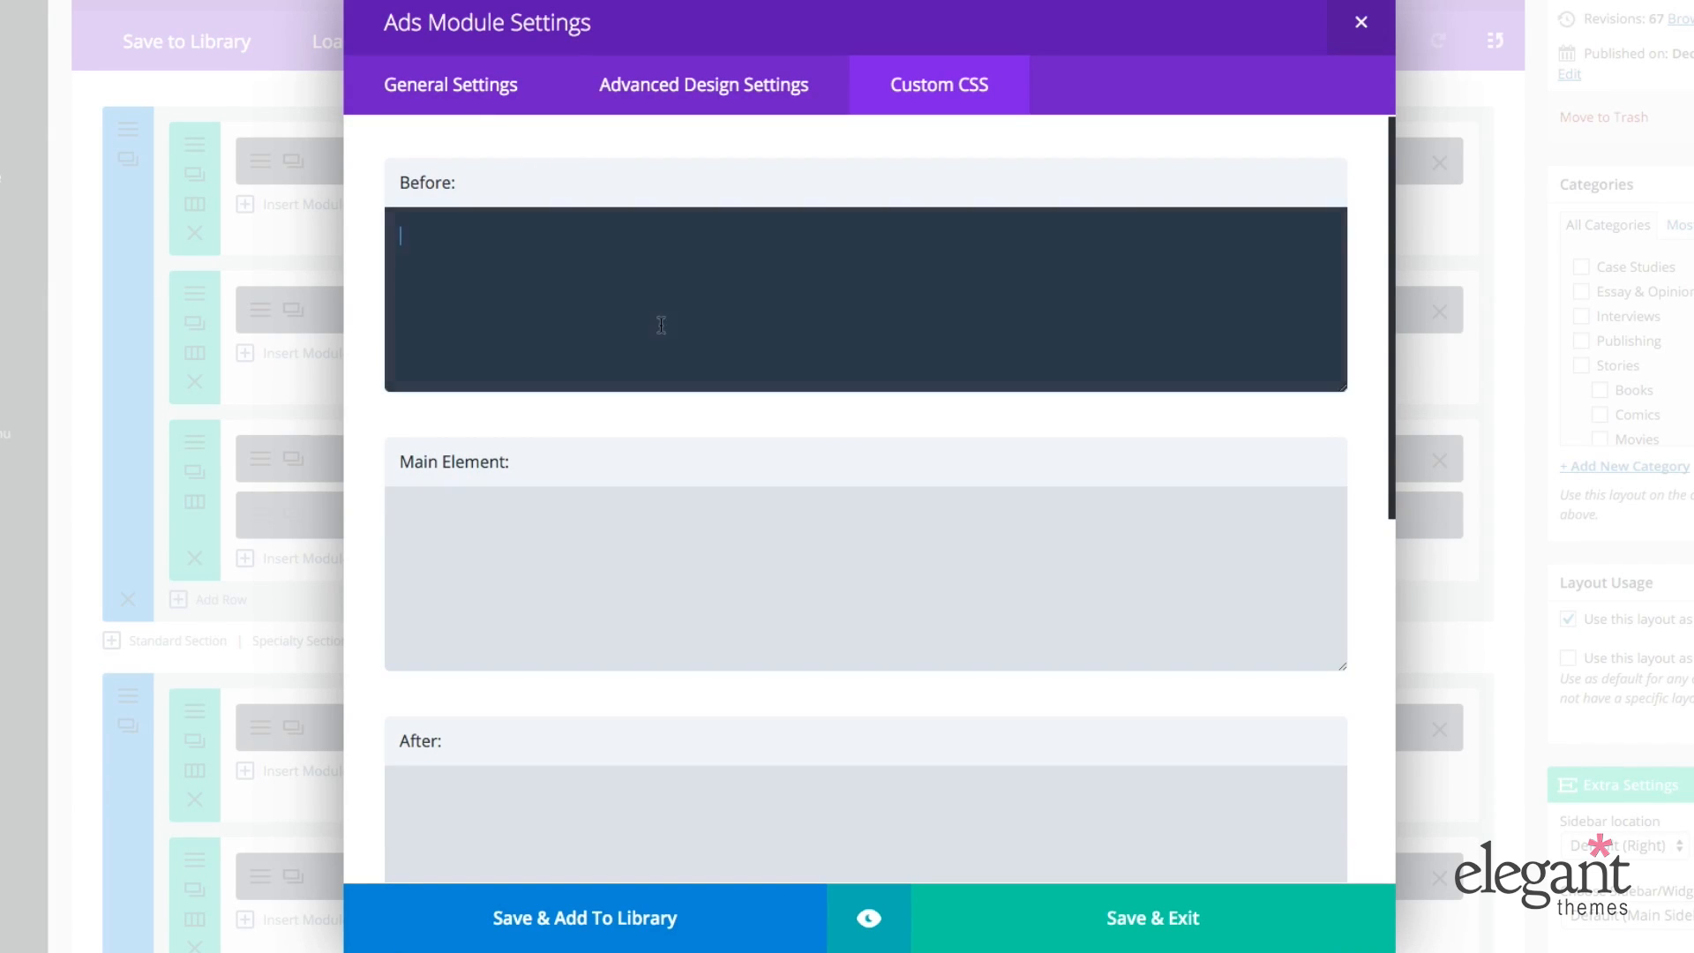
# Step: Reopen the Extra Ad item, examine its custom CSS areas, and return to its general settings
pyautogui.click(509, 88)
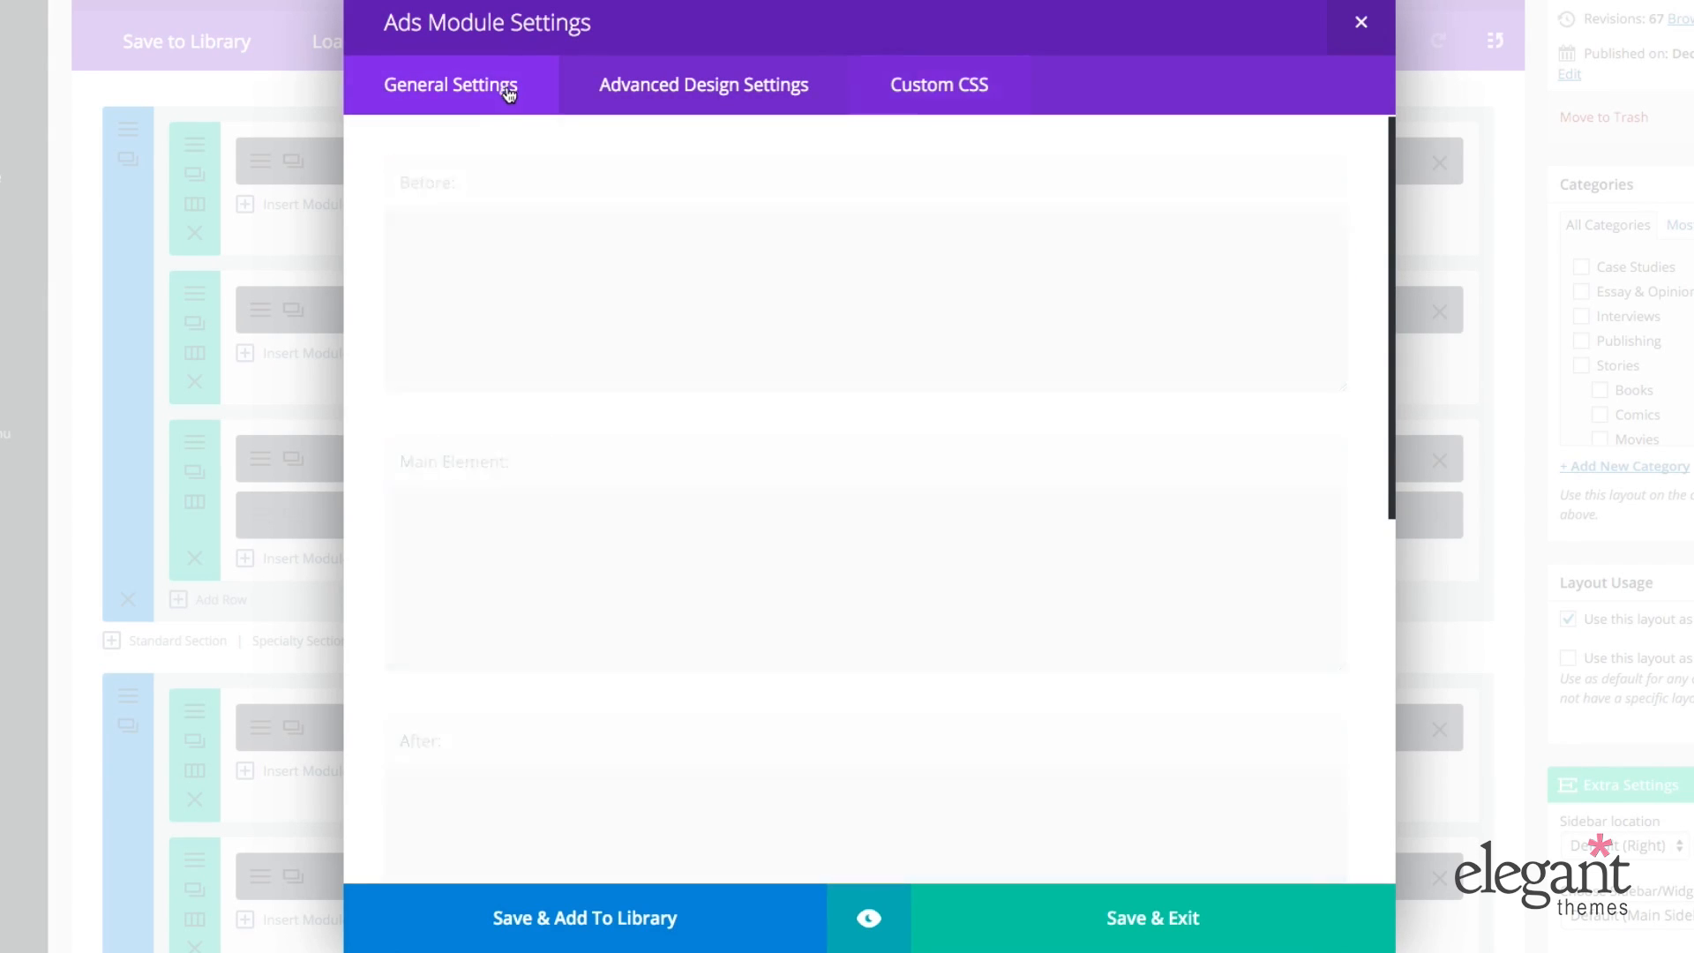
pyautogui.click(412, 187)
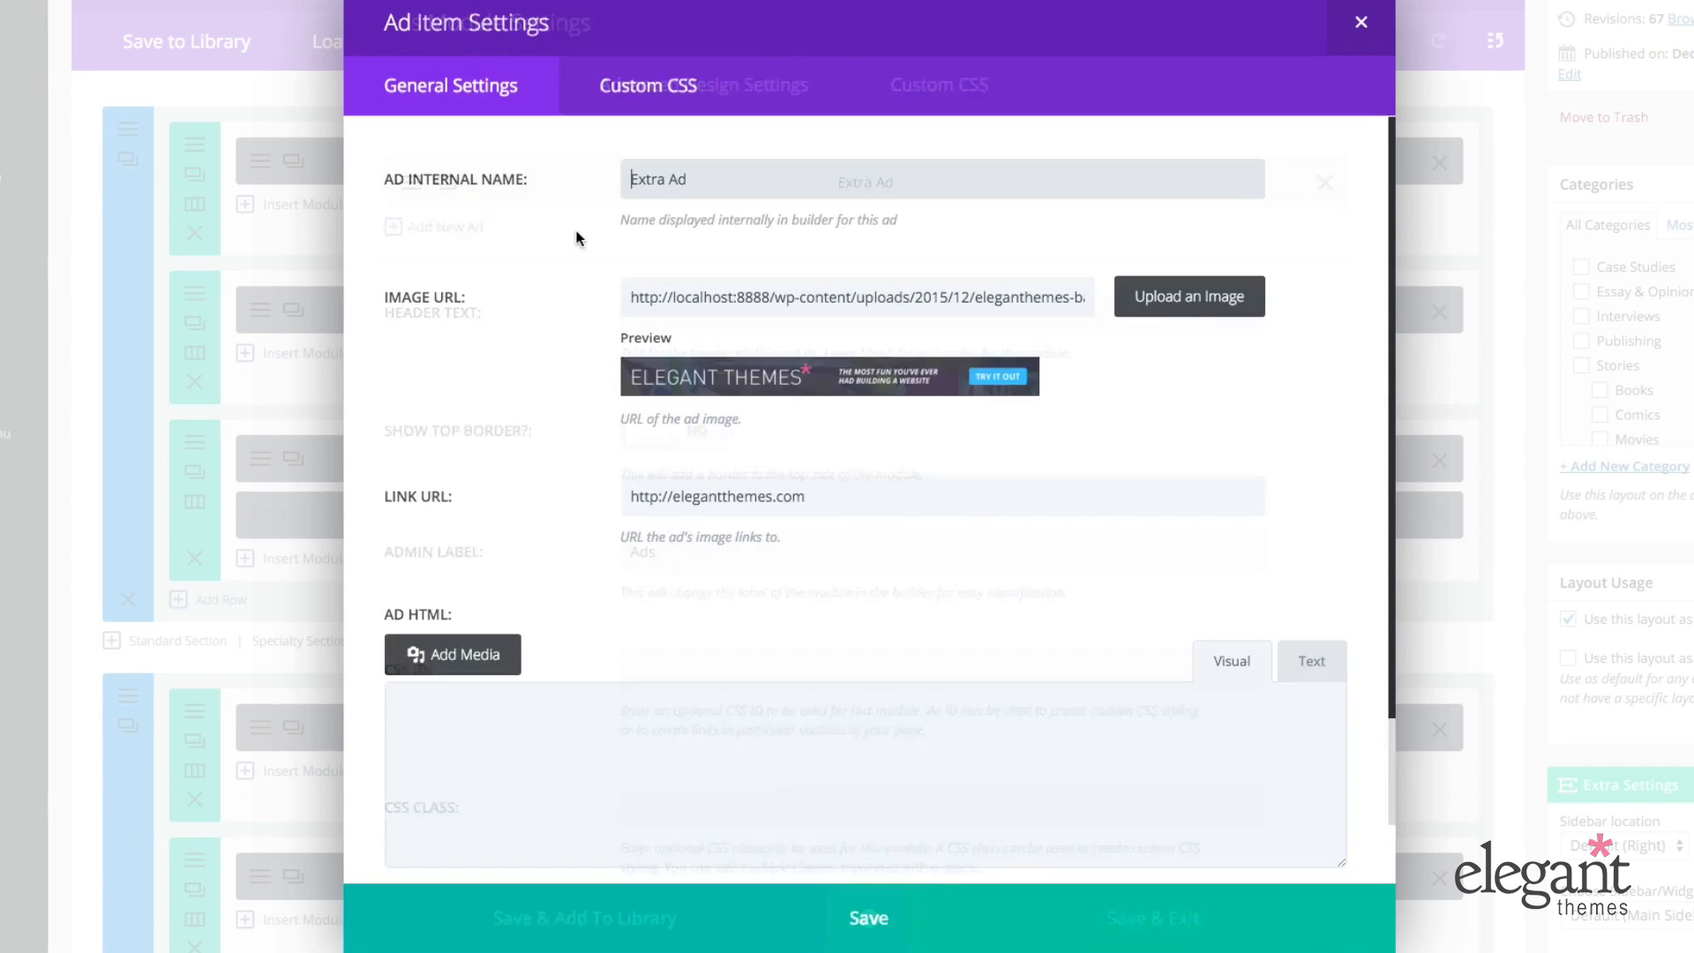
pyautogui.click(665, 84)
pyautogui.scroll(-1, 810, 315)
pyautogui.scroll(-7, 809, 322)
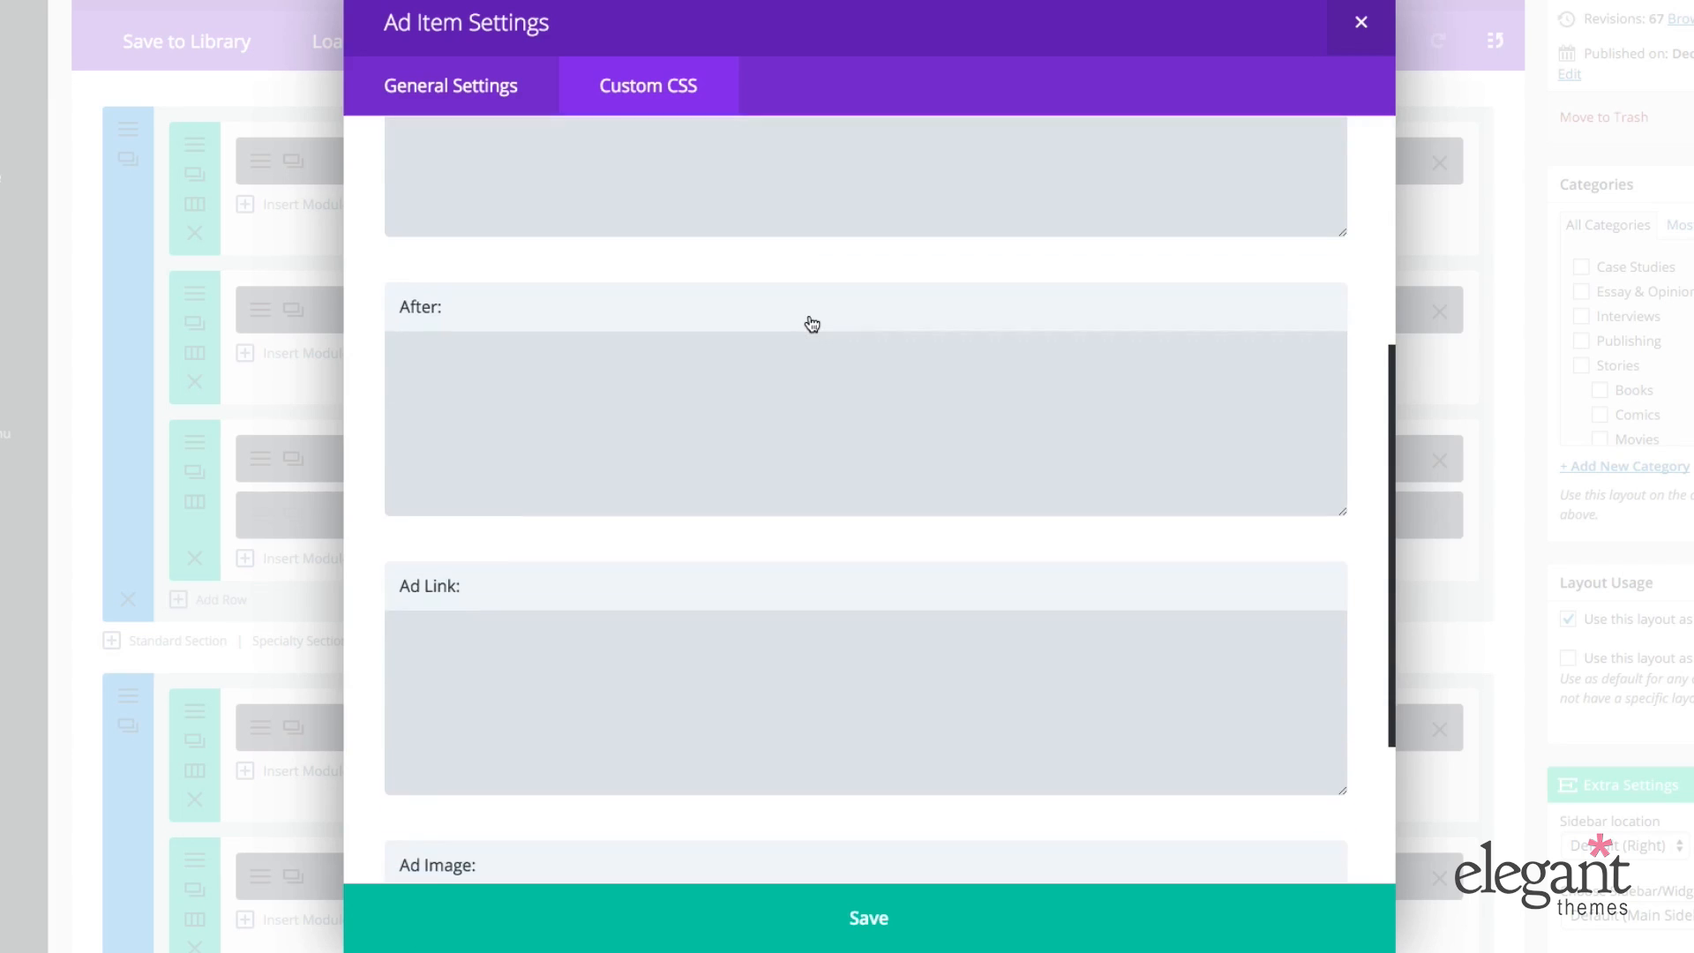
pyautogui.scroll(8, 809, 325)
pyautogui.click(425, 85)
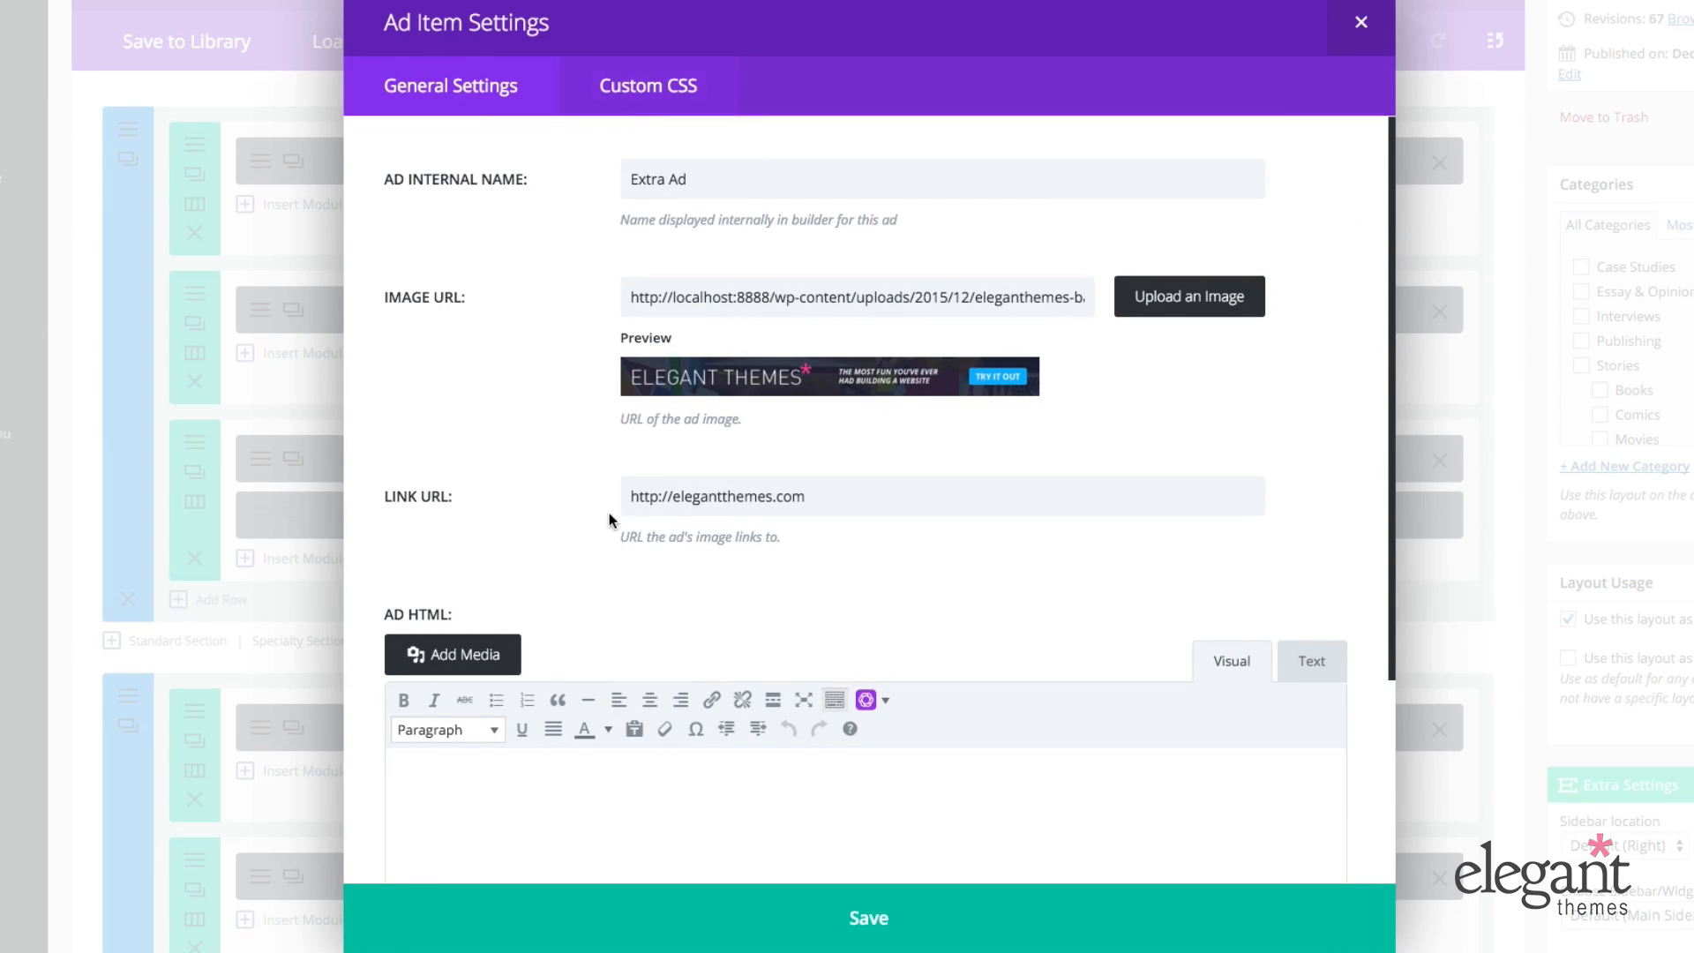
# Step: Save the ad item and Ads module settings, and update the homepage category layout
pyautogui.click(924, 931)
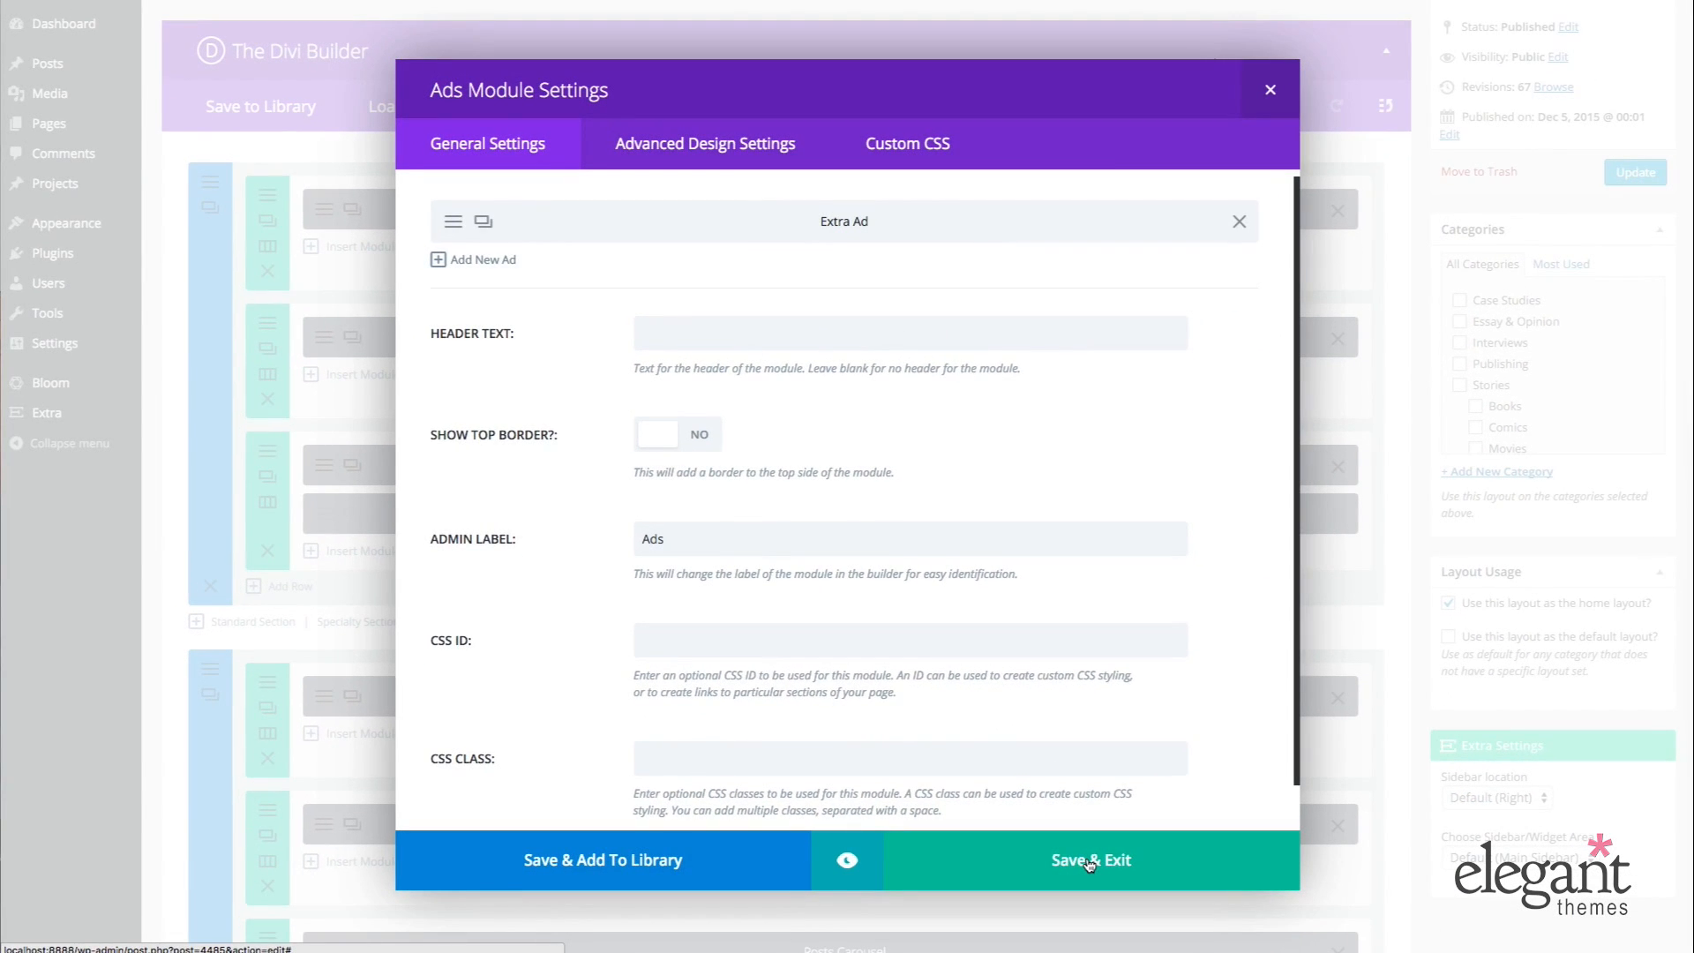
pyautogui.click(1089, 860)
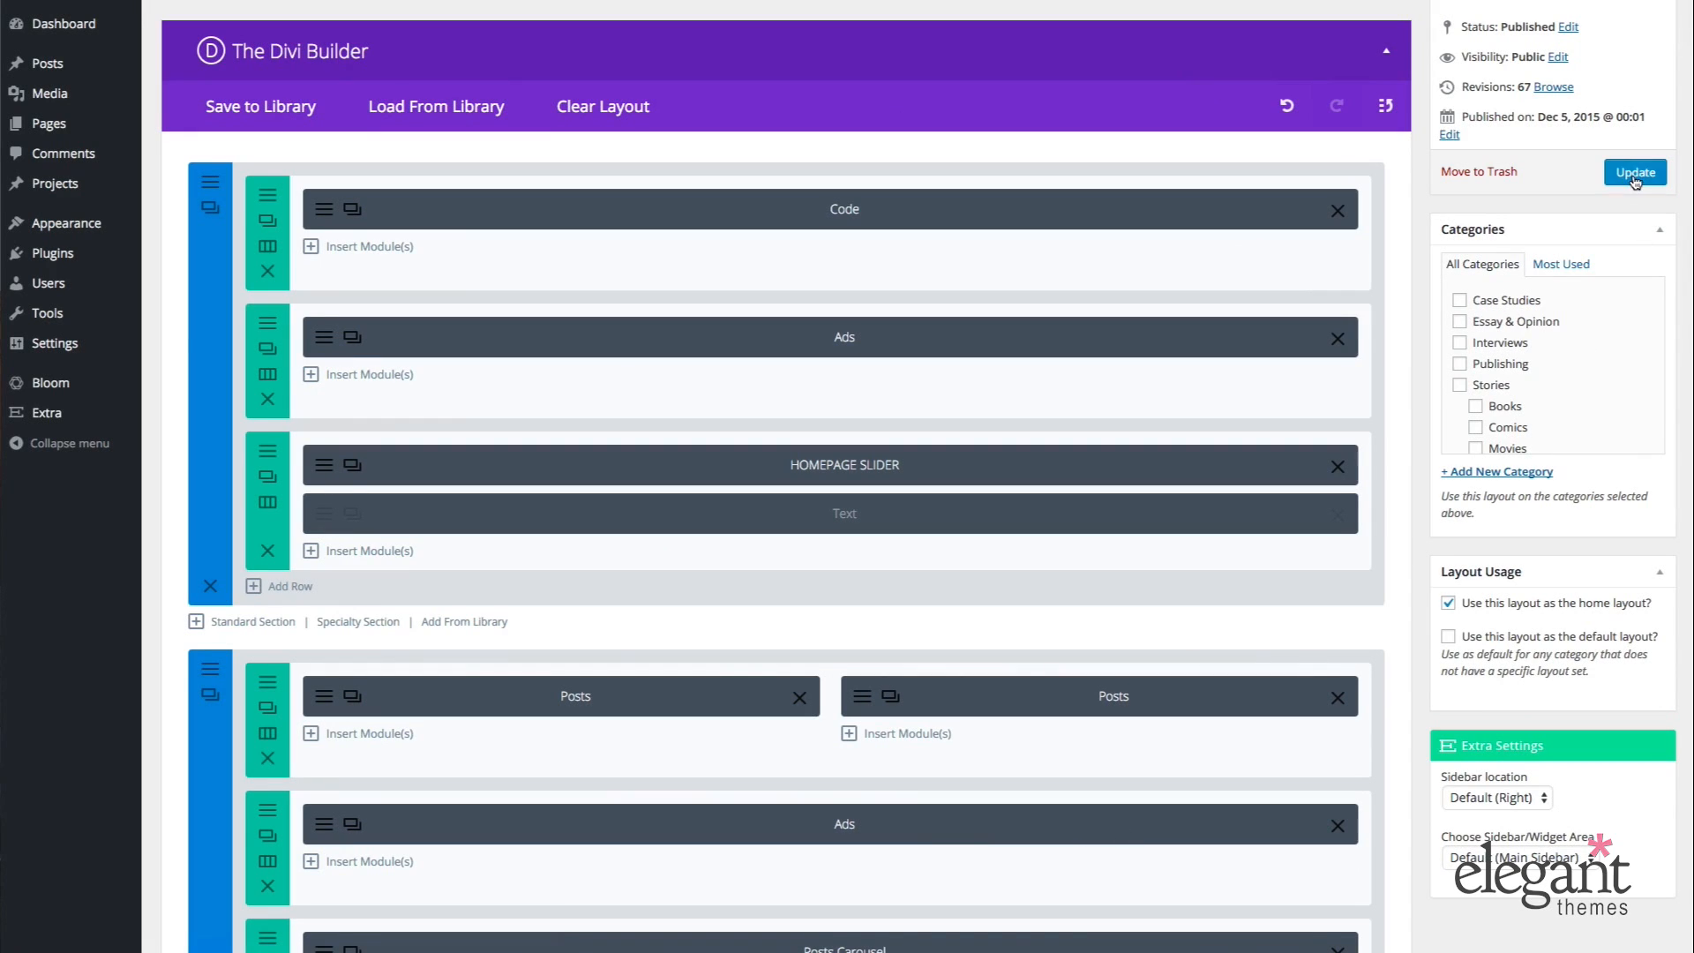
pyautogui.click(1635, 173)
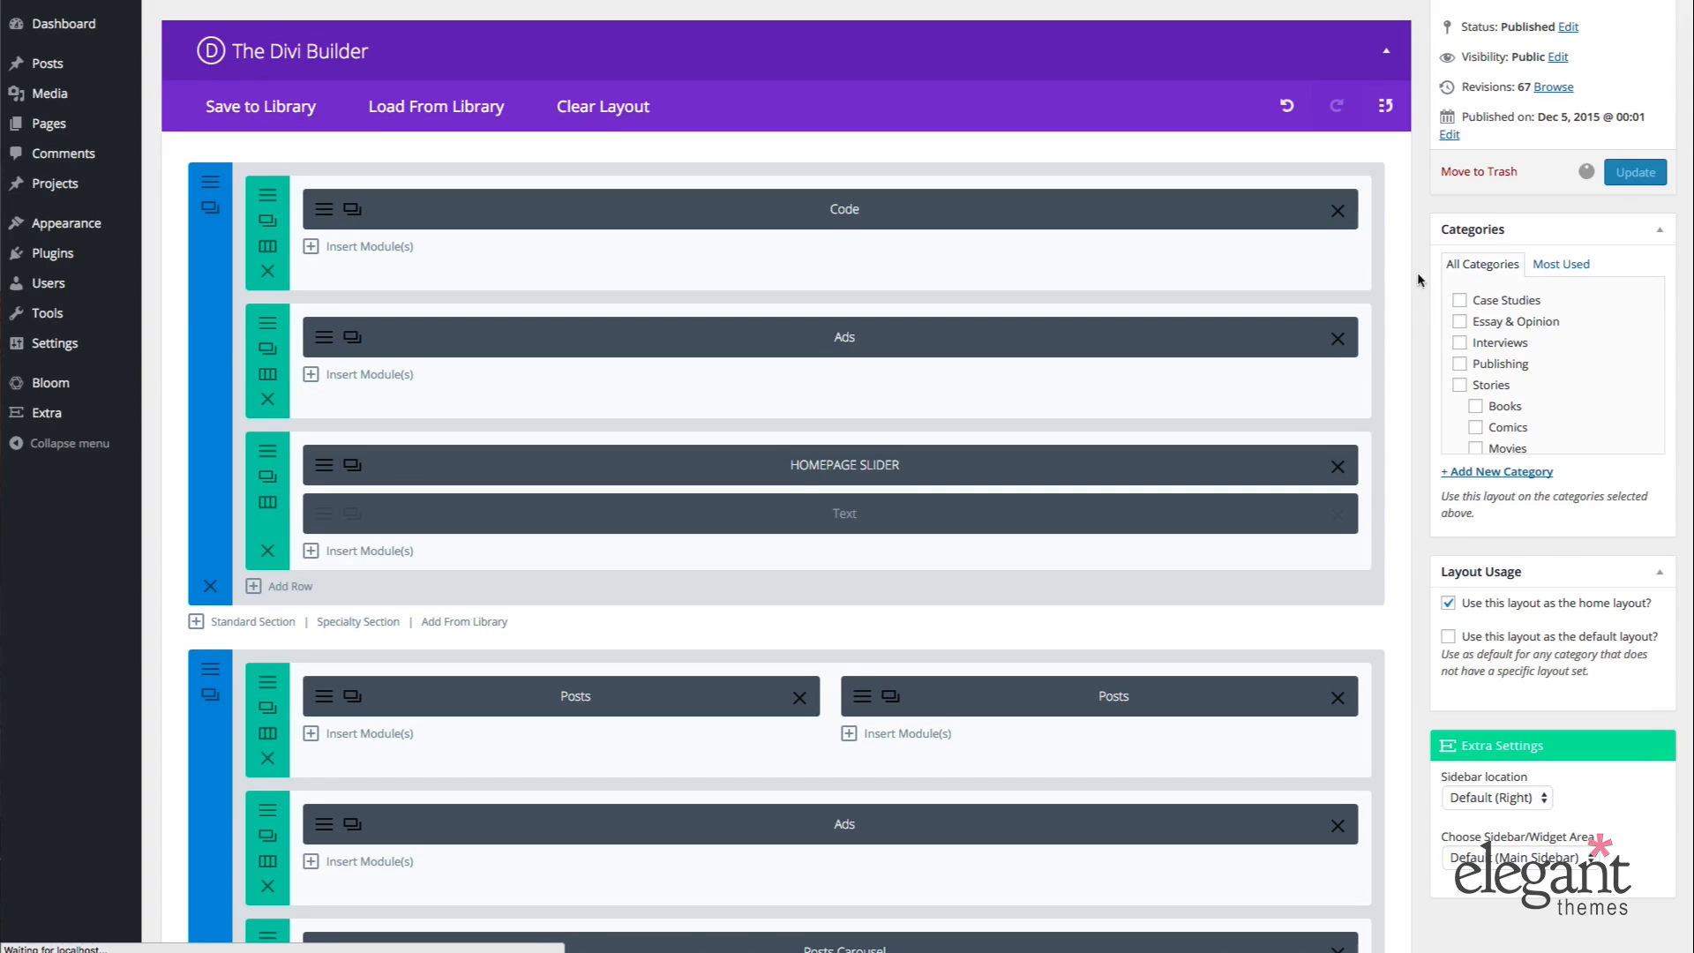